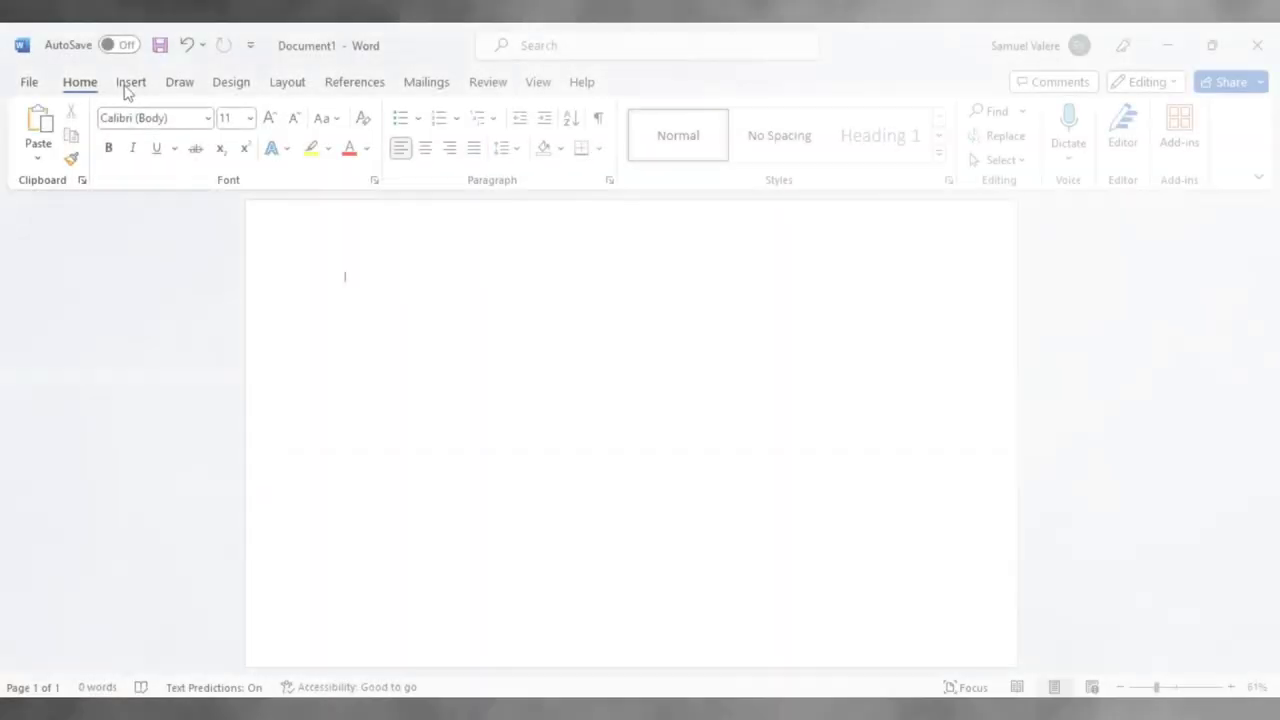
# Step: Start a blank document and bring up the Insert ribbon
pyautogui.click(126, 86)
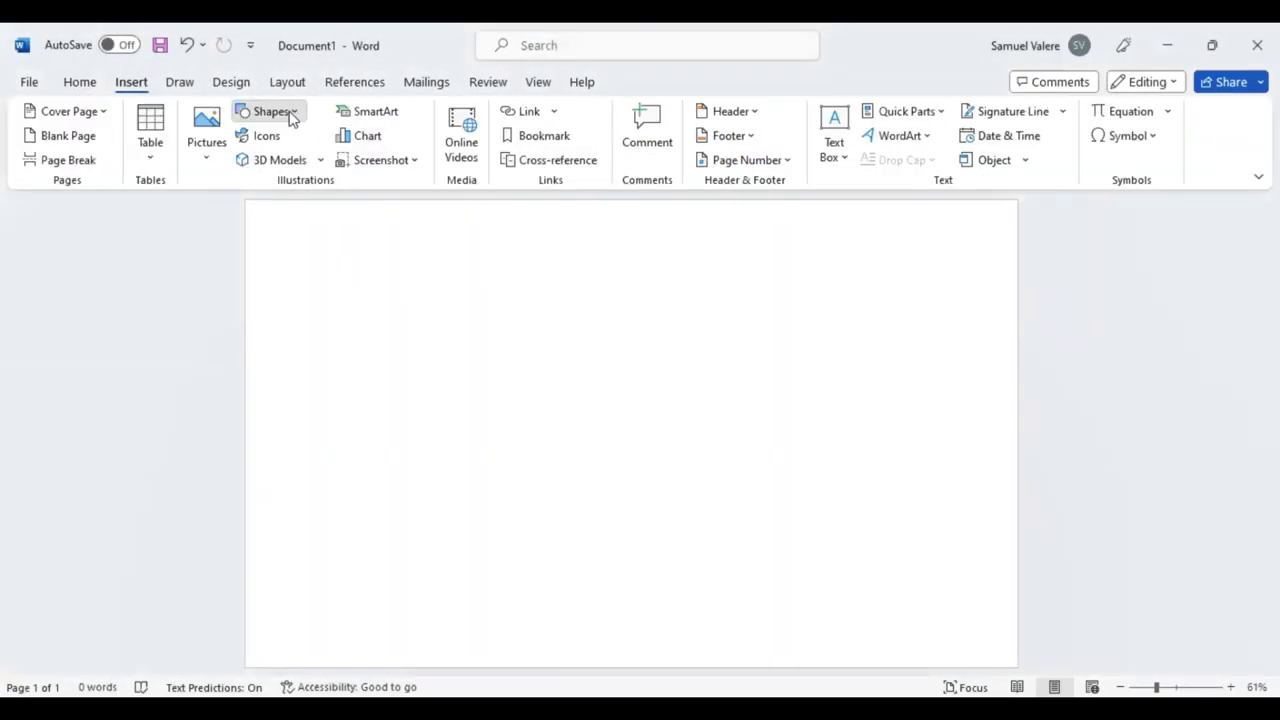
# Step: Draw an isosceles triangle near the top-left and rotate it 90° to point right
pyautogui.click(288, 112)
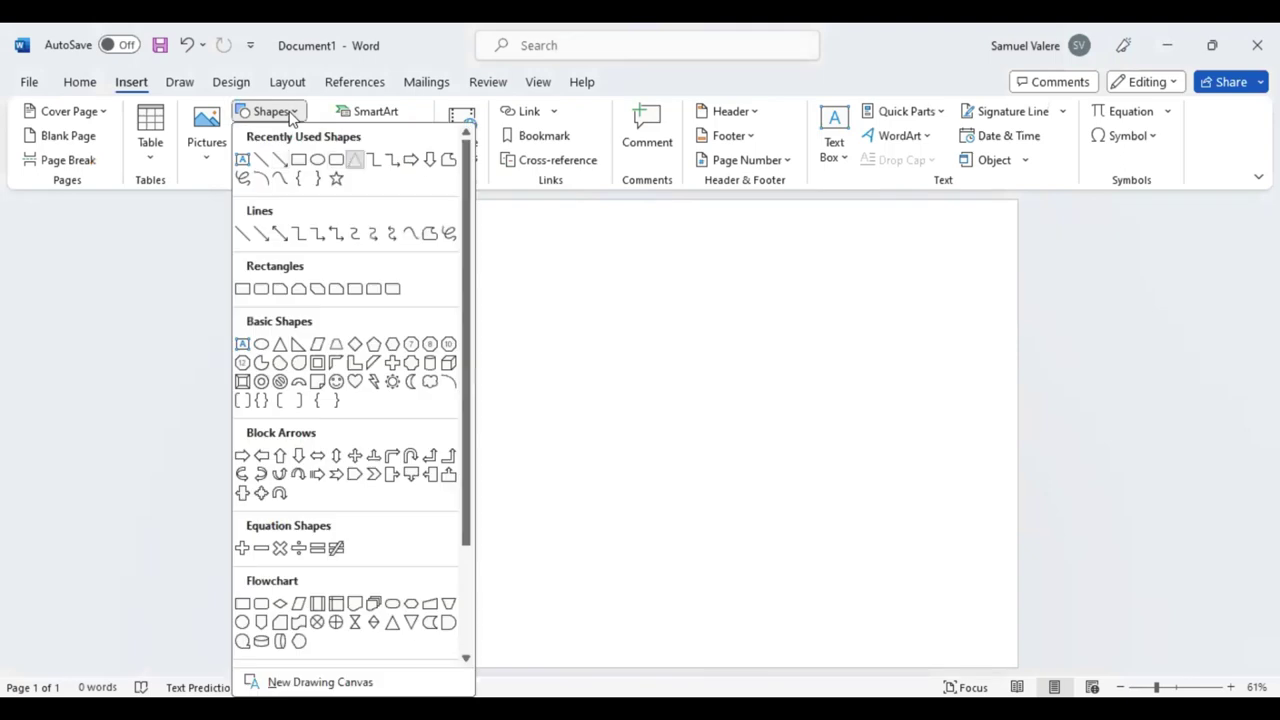
pyautogui.click(355, 159)
pyautogui.moveTo(346, 288); pyautogui.dragTo(505, 385)
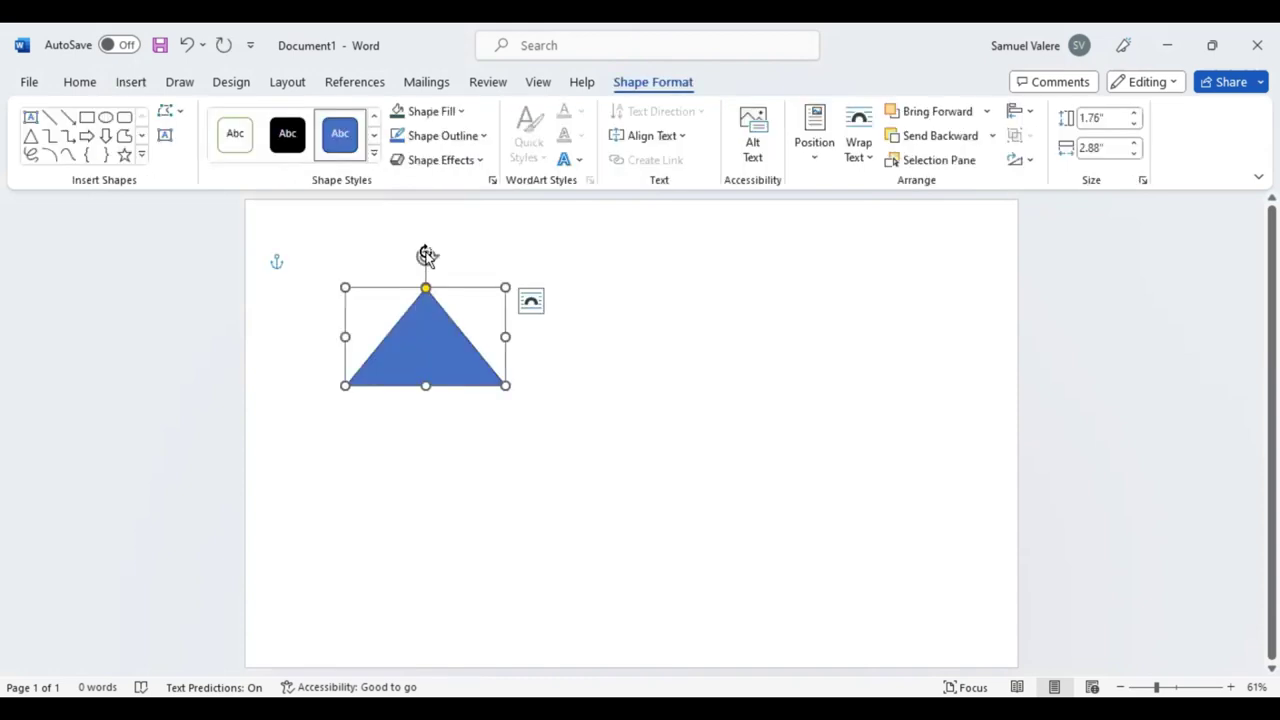
pyautogui.moveTo(426, 256); pyautogui.dragTo(481, 337)
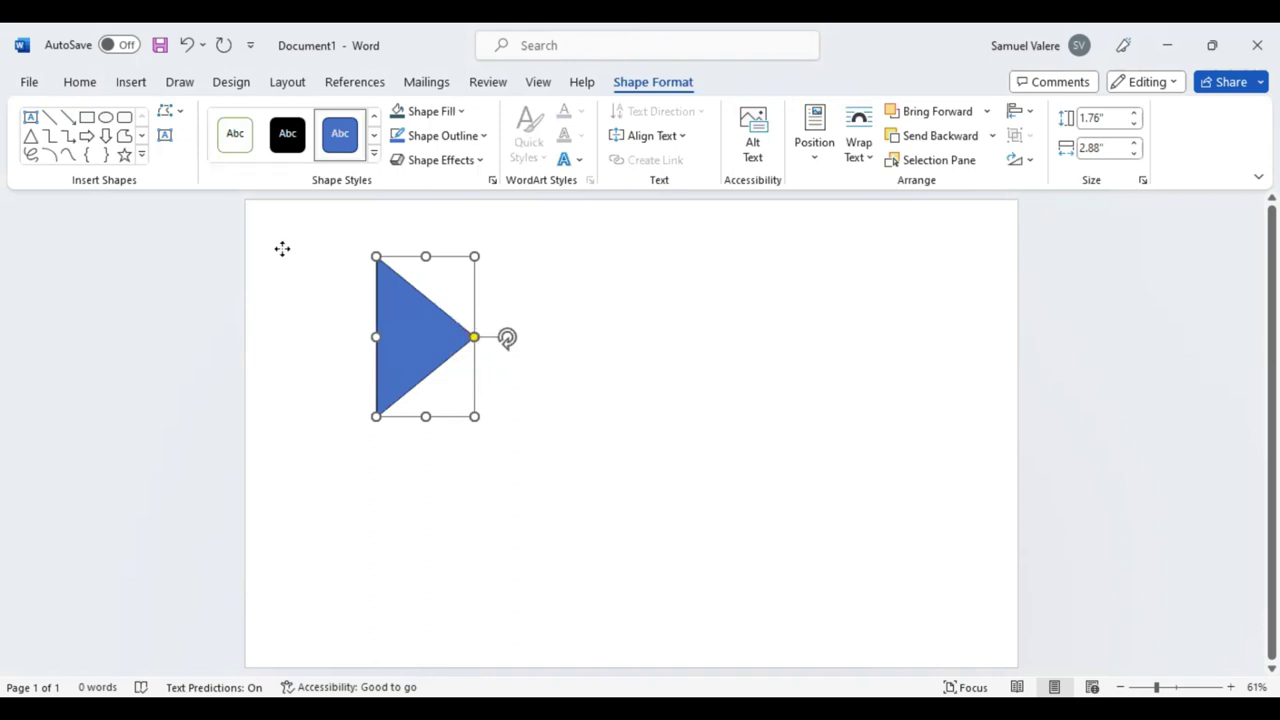
# Step: Push the teal triangle against the top-left page edge and size it to 1.85" by 3.61"
pyautogui.moveTo(283, 249); pyautogui.dragTo(275, 249)
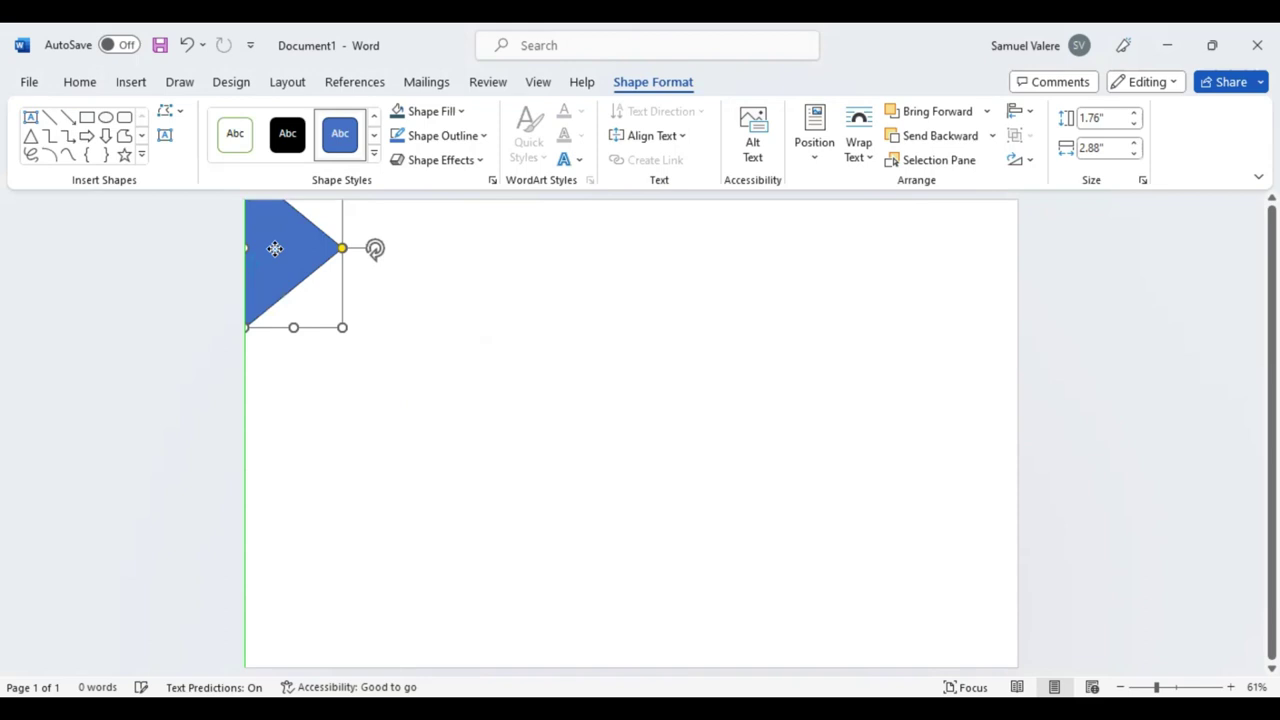
pyautogui.moveTo(275, 249); pyautogui.dragTo(272, 256)
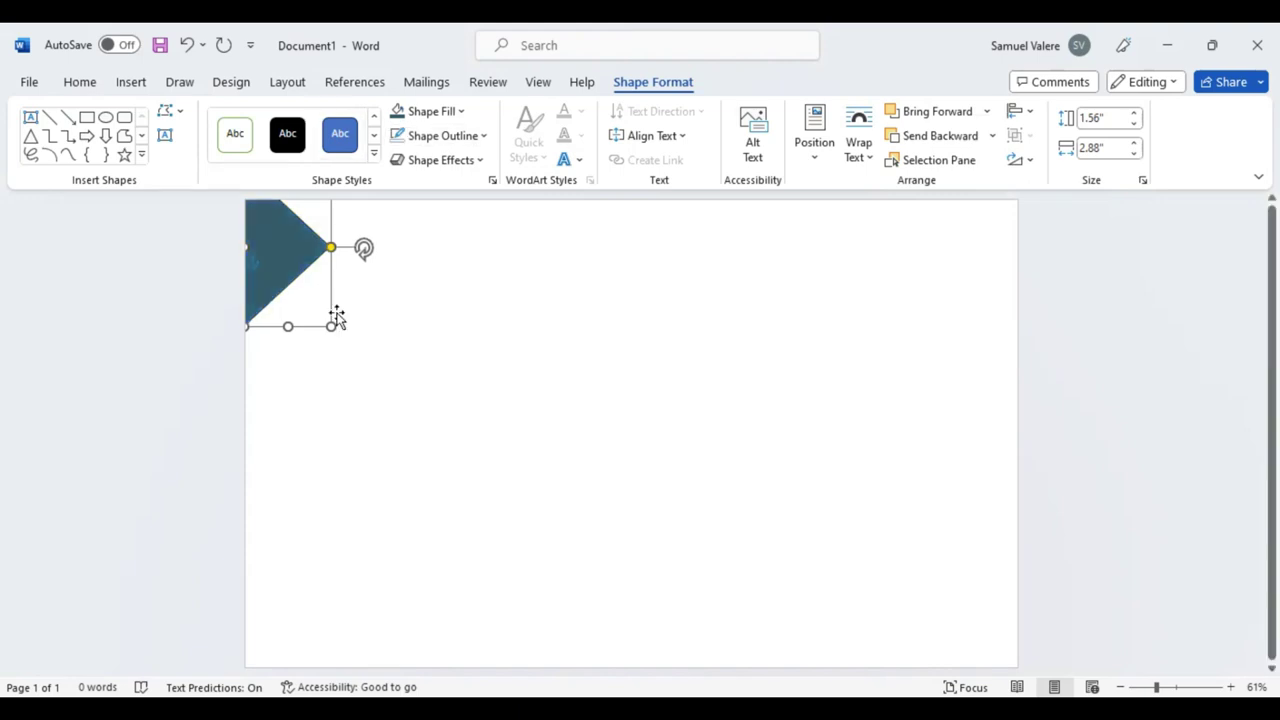
pyautogui.moveTo(336, 297)
pyautogui.mouseDown()
pyautogui.moveTo(342, 335)
pyautogui.moveTo(381, 370)
pyautogui.mouseUp()
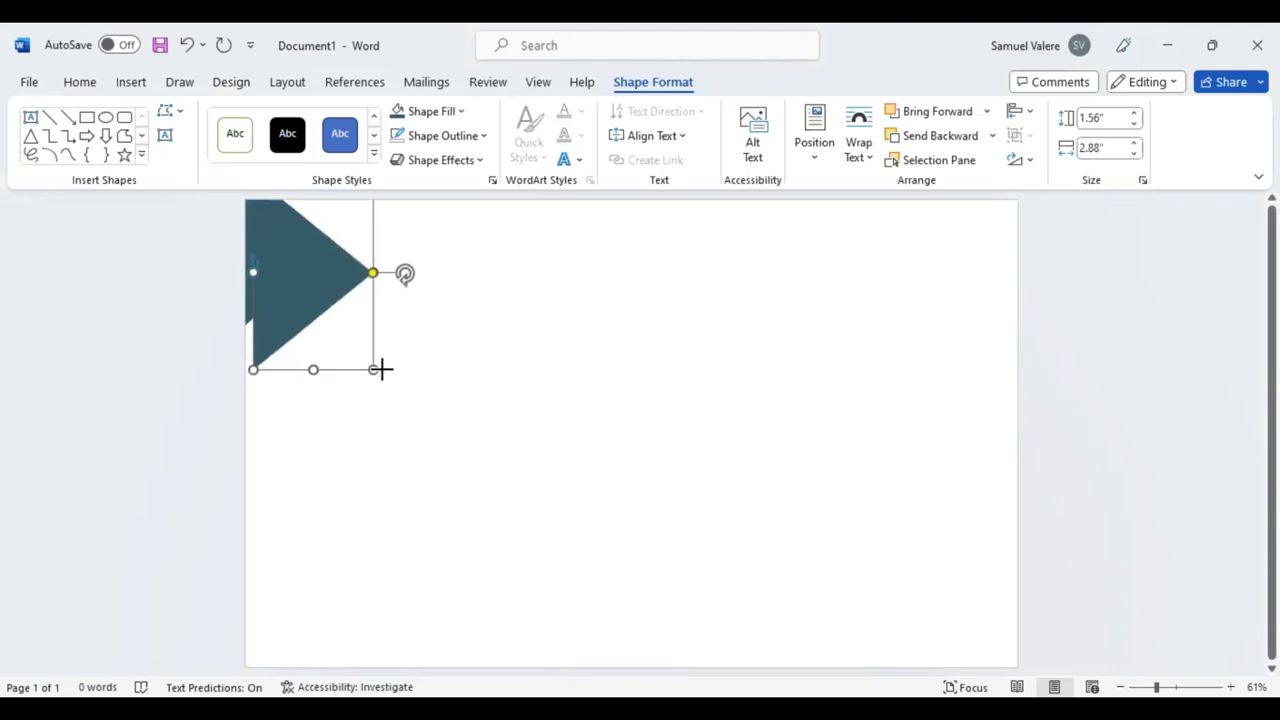
pyautogui.moveTo(381, 370); pyautogui.dragTo(356, 376)
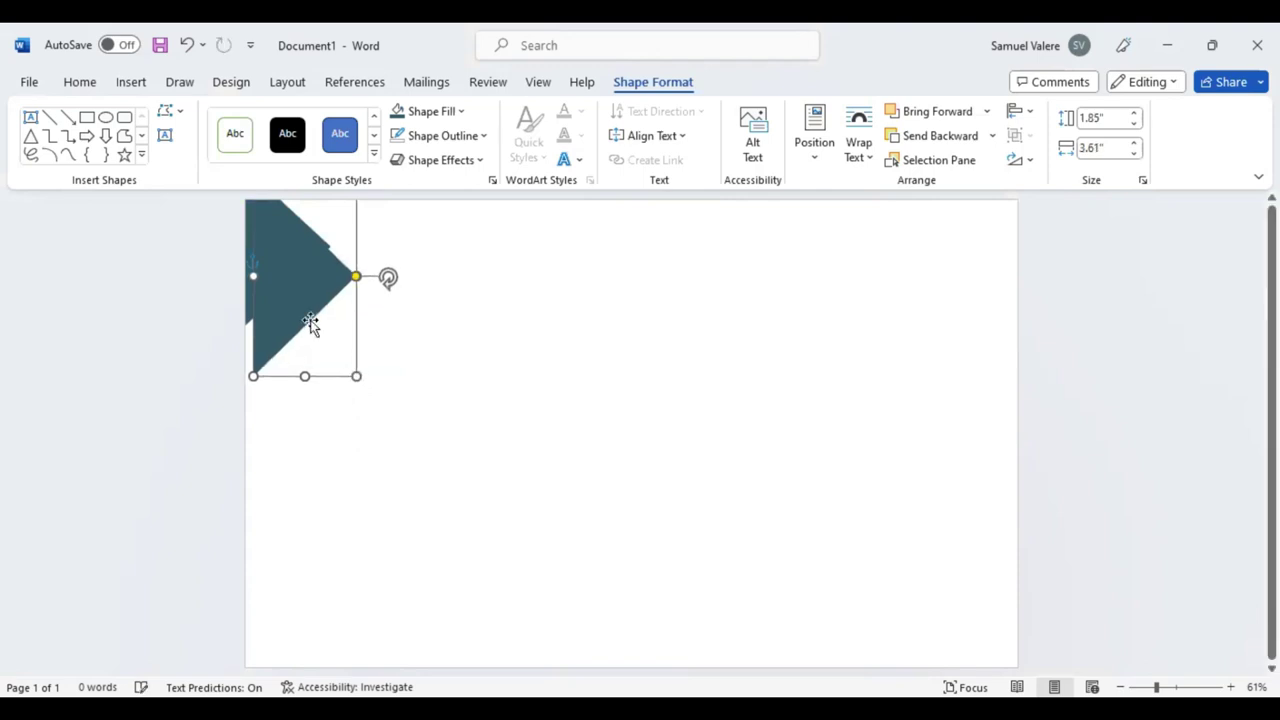
pyautogui.hotkey('ctrl', 'z')
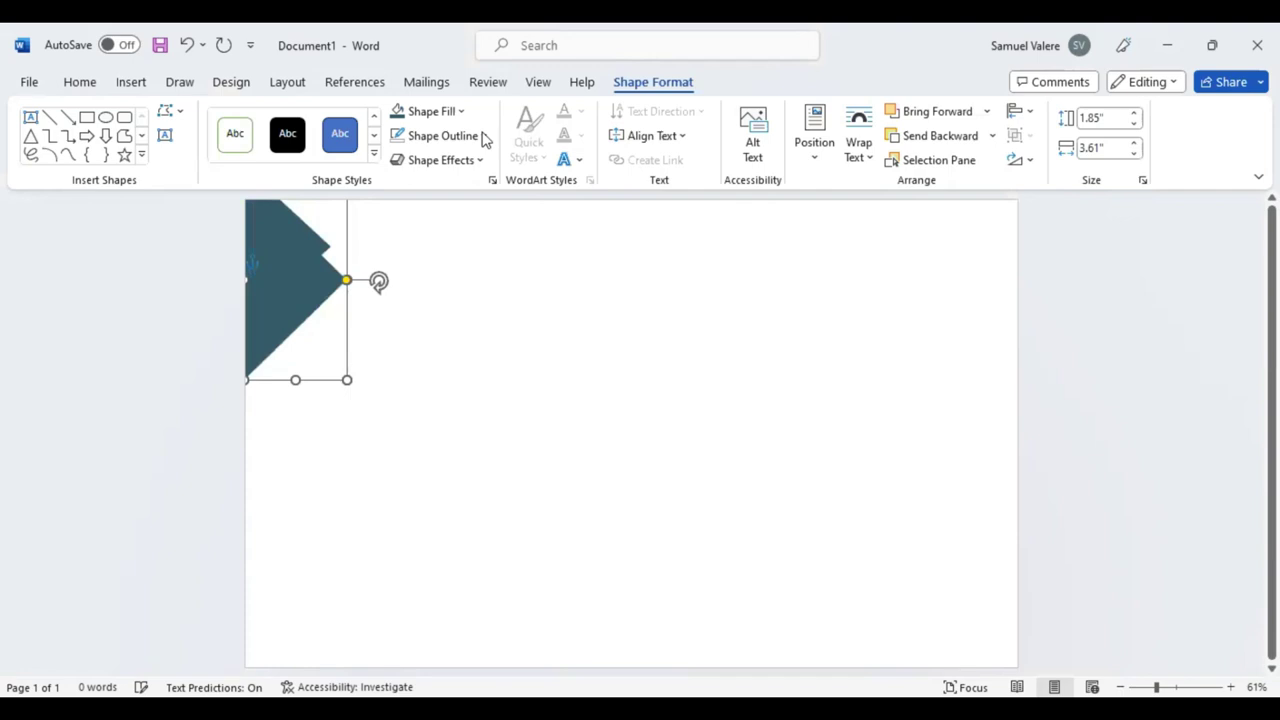
# Step: Give the triangle a gold outline, trying 30 pt before settling on 40 pt width
pyautogui.click(440, 135)
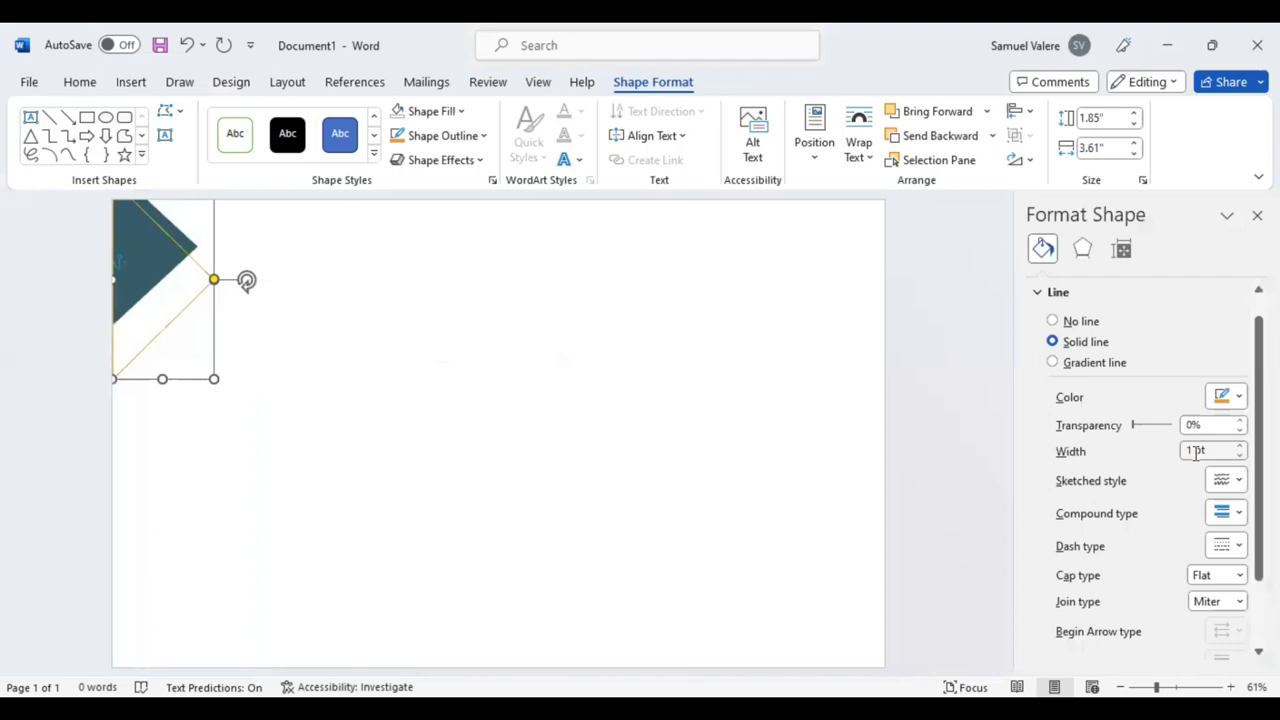
pyautogui.click(1194, 451)
pyautogui.write('30')
pyautogui.press('Return')
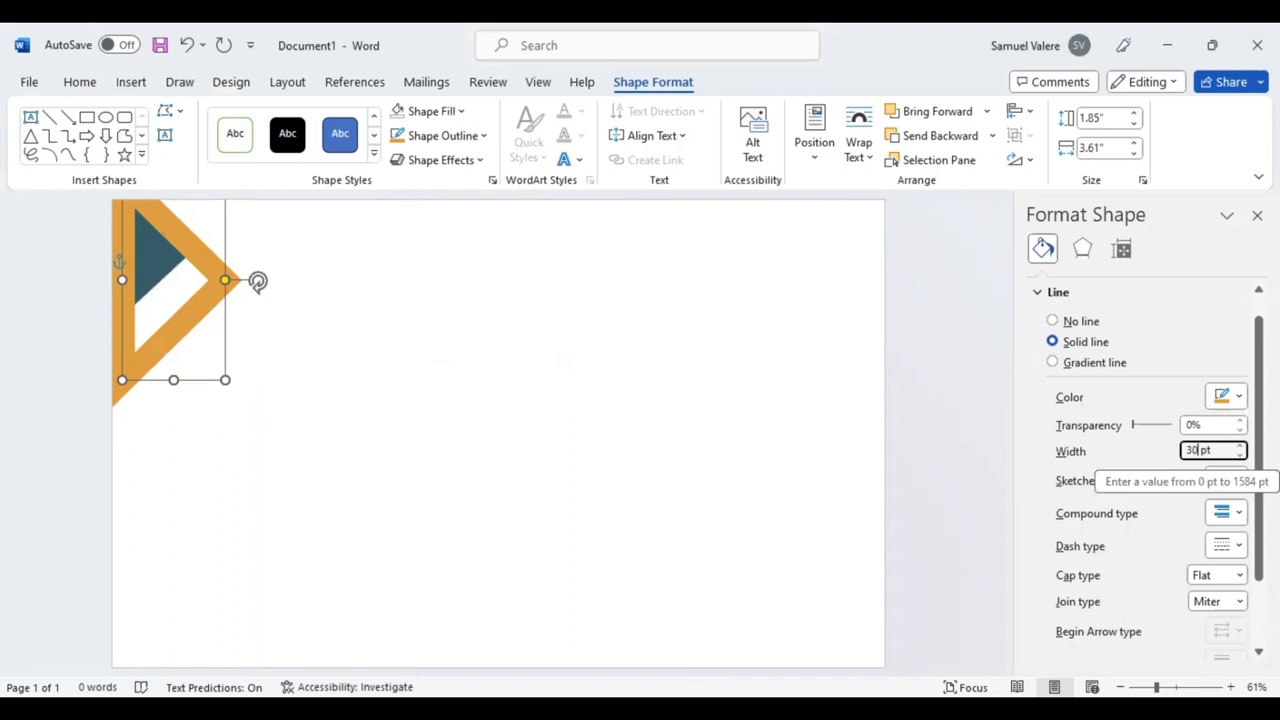
pyautogui.press('BackSpace')
pyautogui.press('BackSpace')
pyautogui.press('Return')
pyautogui.write('4')
pyautogui.press('Return')
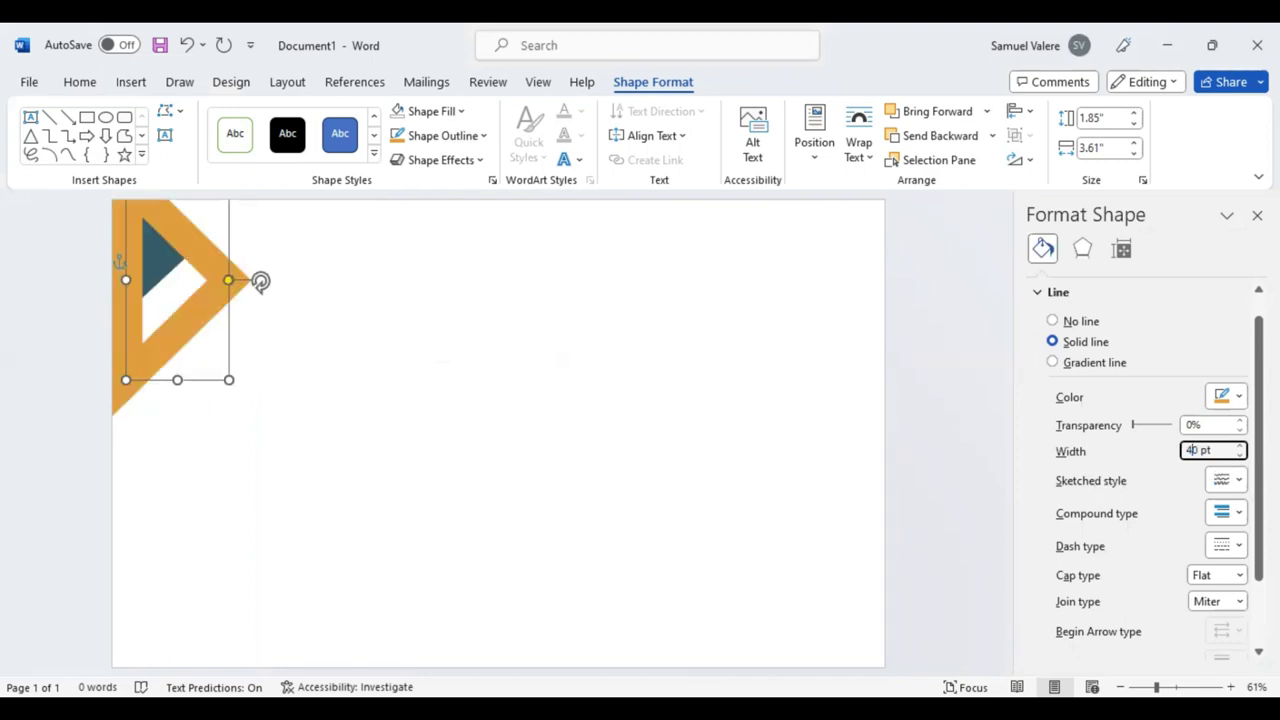
pyautogui.click(785, 356)
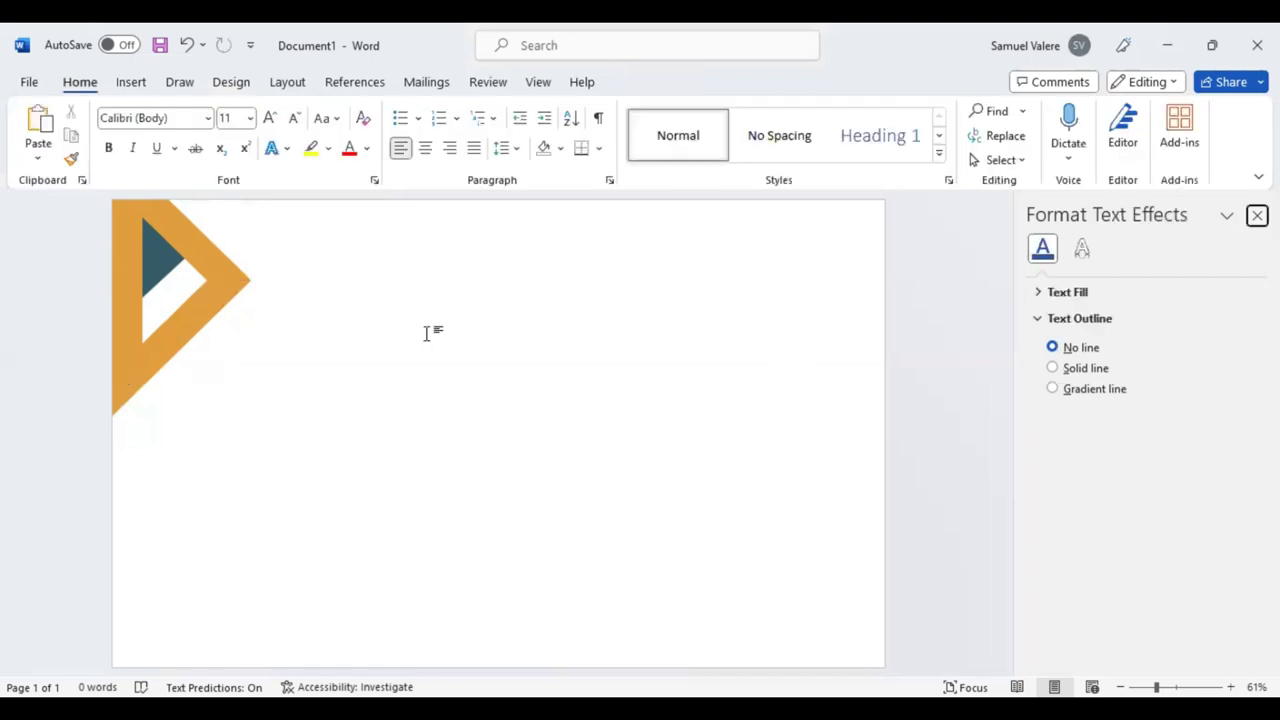
# Step: Drag the second chevron to overlap the first, undoing the last move
pyautogui.moveTo(340, 252); pyautogui.dragTo(299, 265)
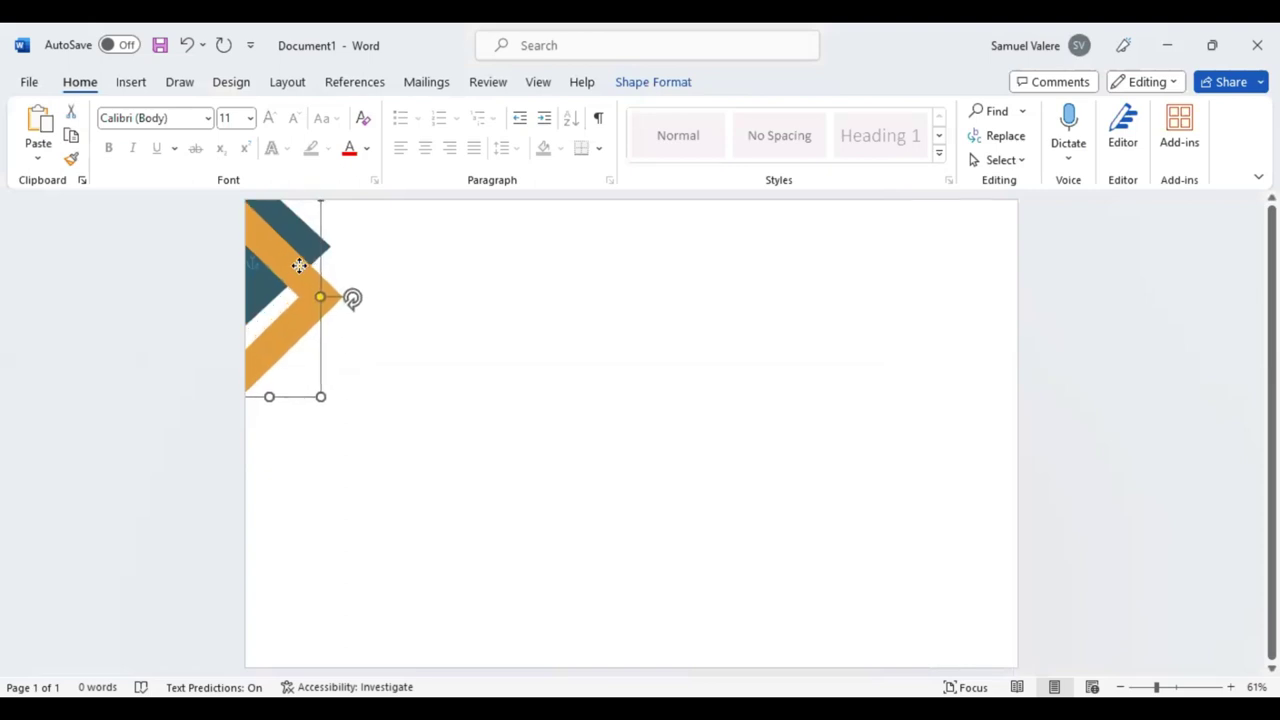
pyautogui.moveTo(299, 265); pyautogui.dragTo(305, 265)
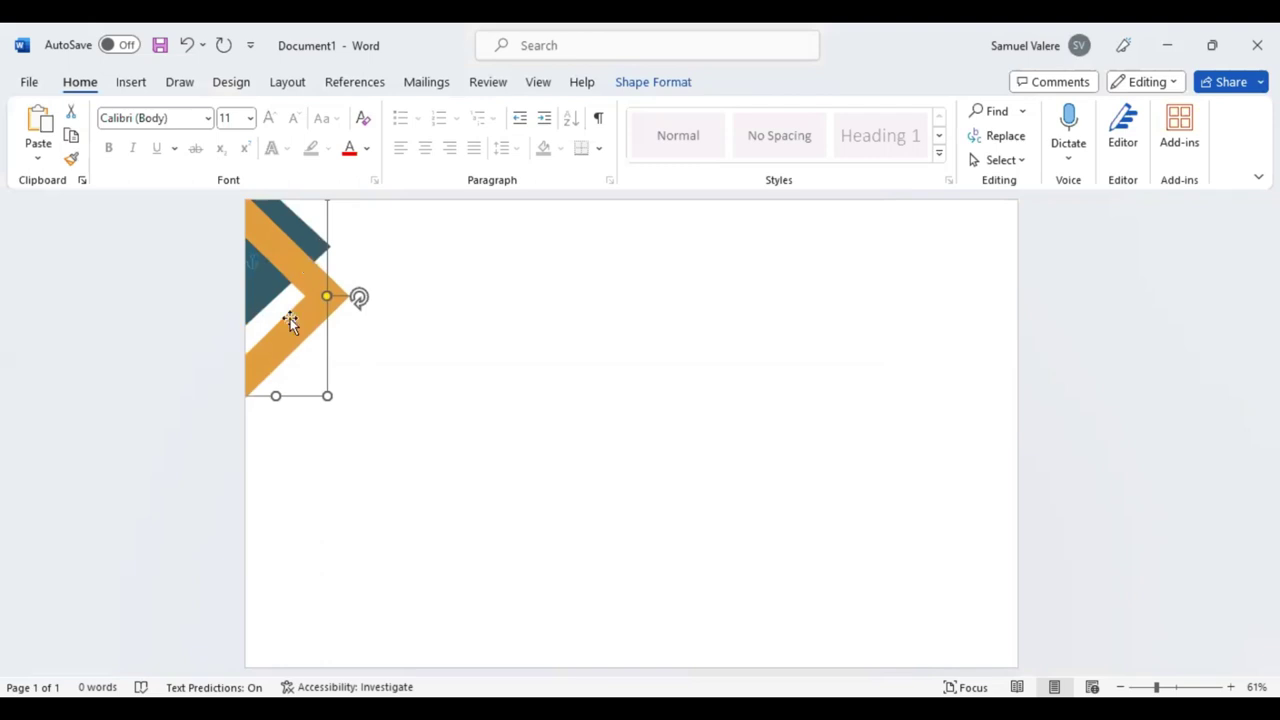
pyautogui.moveTo(289, 321); pyautogui.dragTo(286, 300)
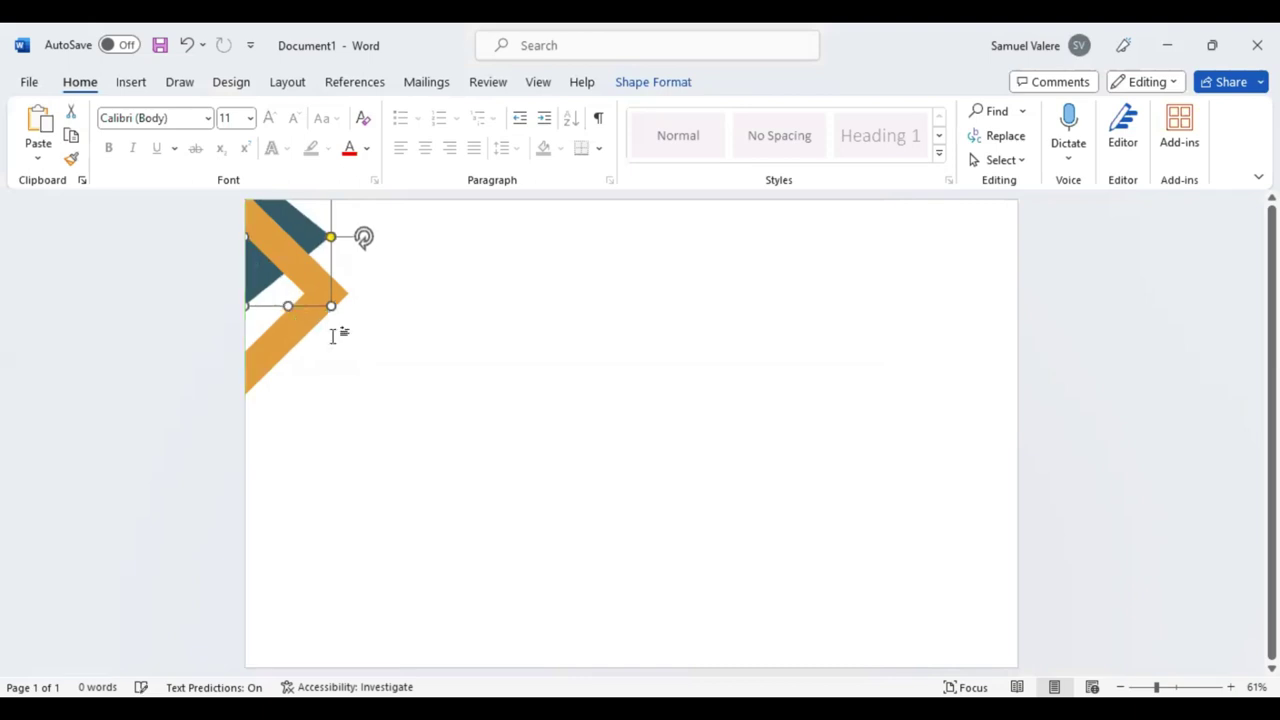
pyautogui.hotkey('ctrl', 'z')
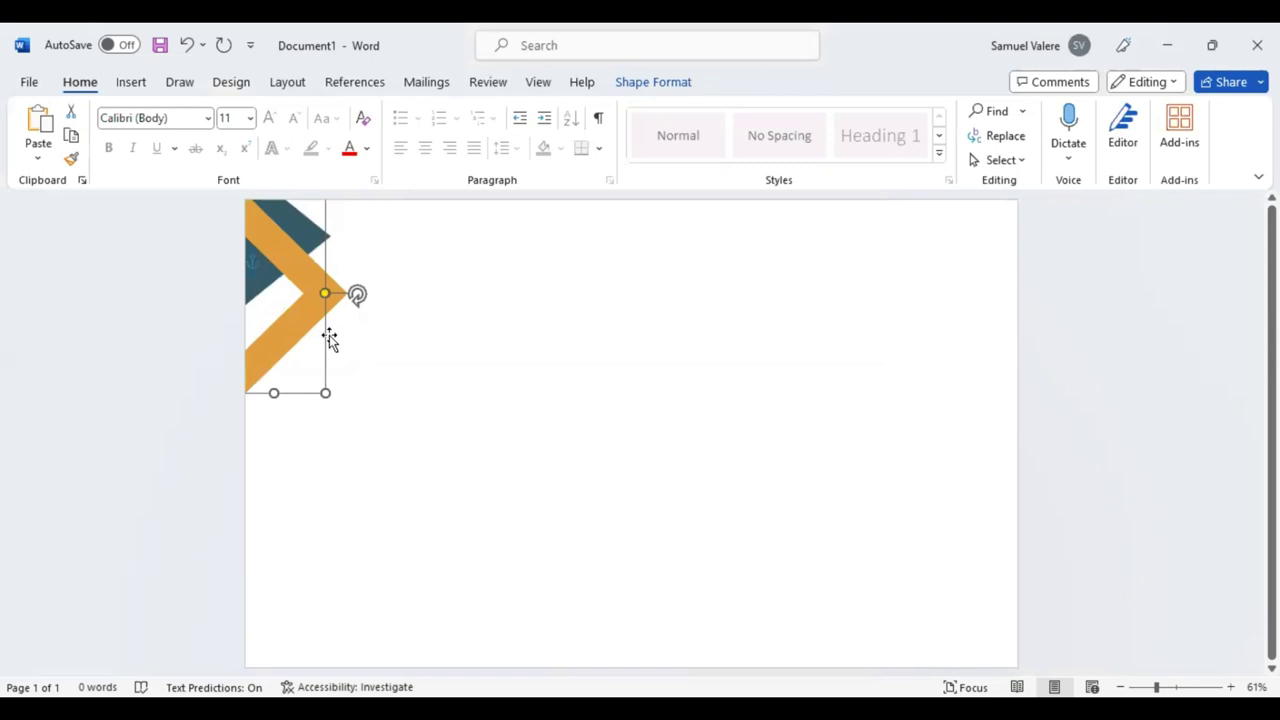
# Step: Restore the undone chevron move and give the overlapping chevron a red outline
pyautogui.click(673, 84)
pyautogui.hotkey('ctrl', 'y')
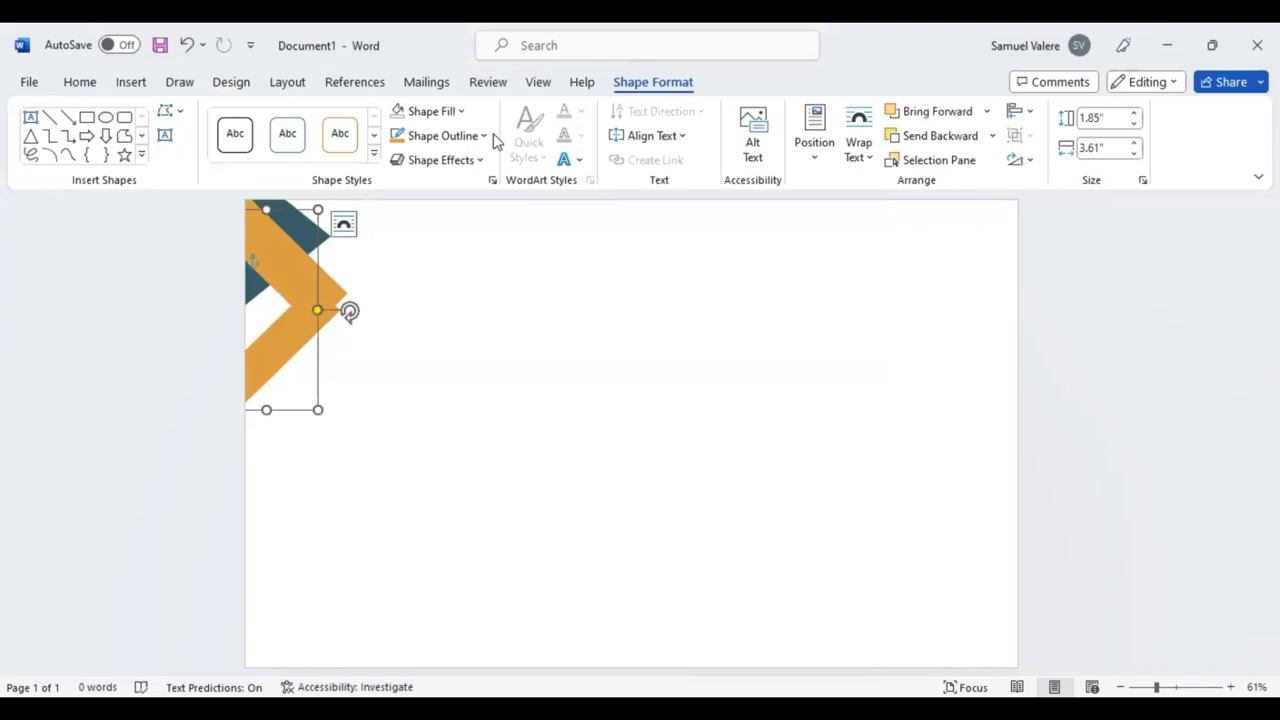
pyautogui.click(485, 135)
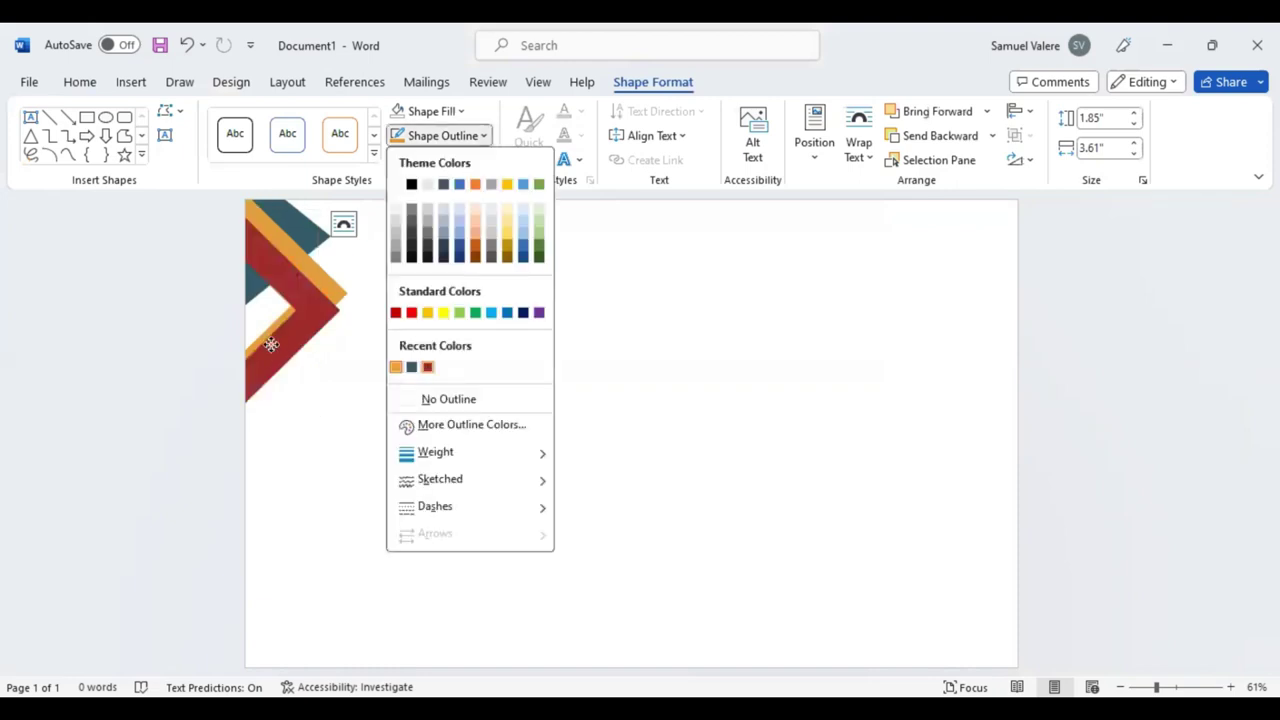
pyautogui.click(263, 321)
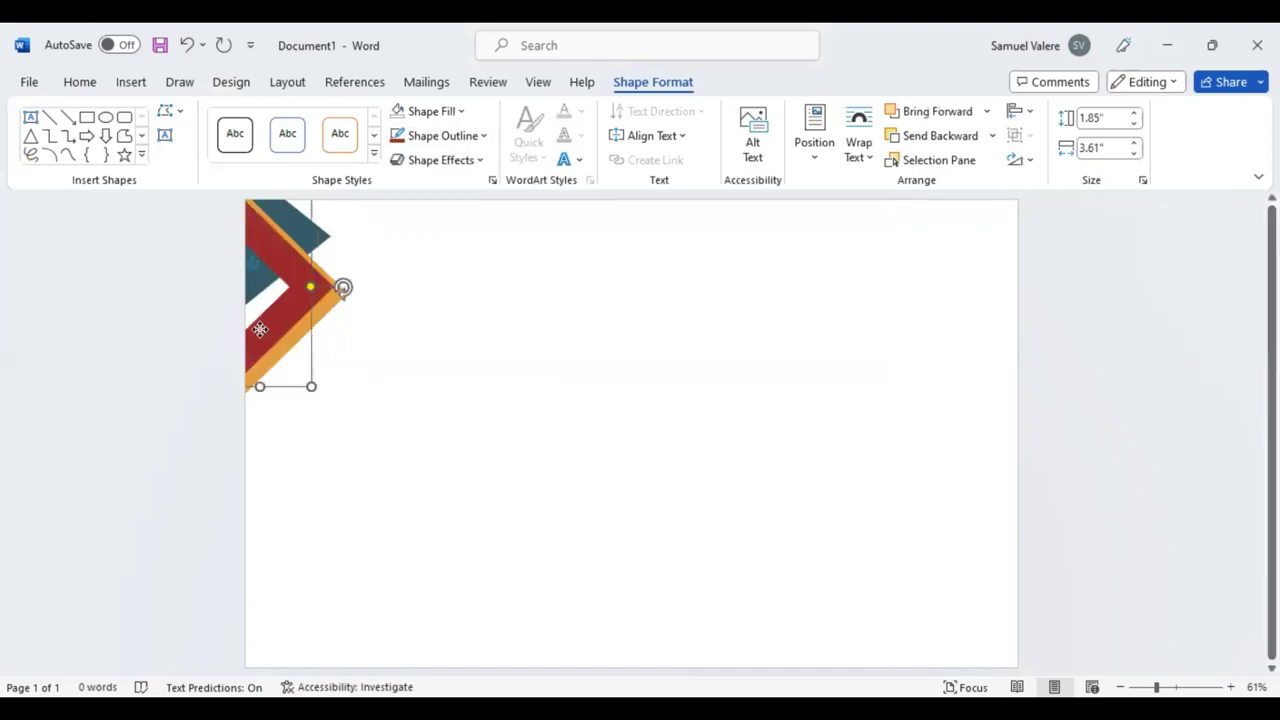
# Step: Nudge the red chevron with drags and arrow keys to nest against the teal chevron
pyautogui.moveTo(263, 321); pyautogui.dragTo(254, 331)
pyautogui.press('Left')
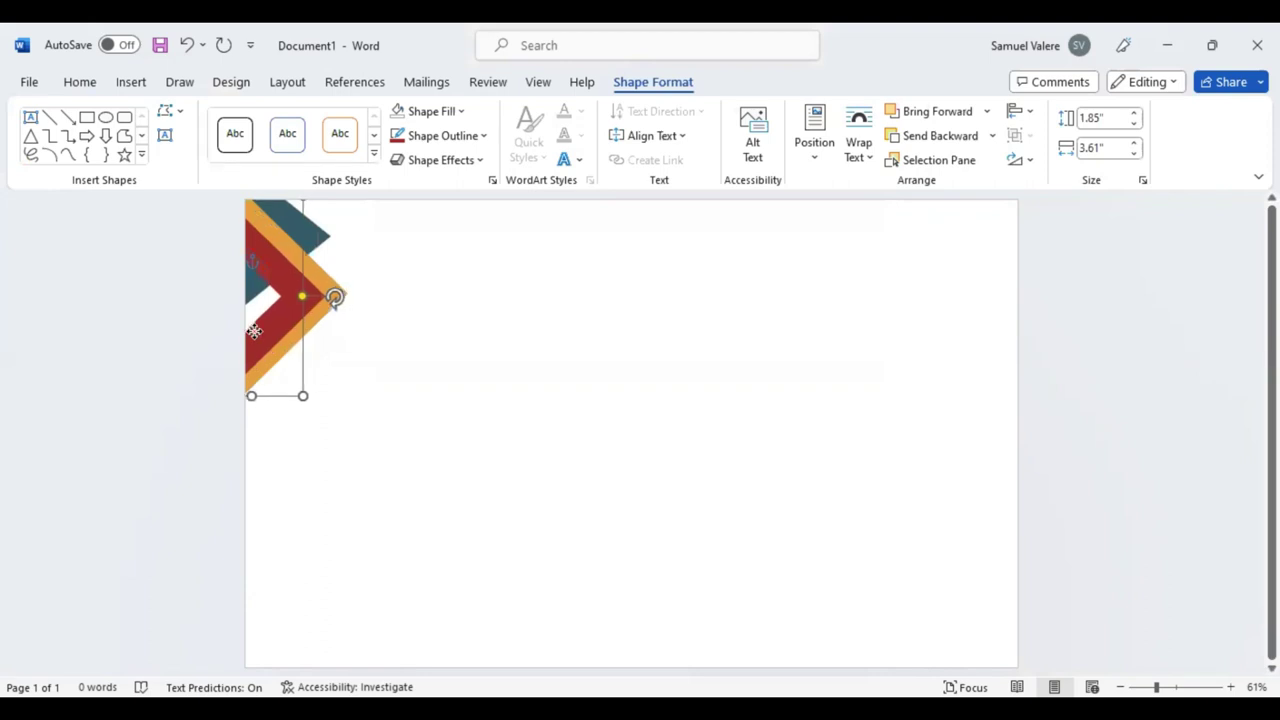
pyautogui.moveTo(254, 331); pyautogui.dragTo(337, 325)
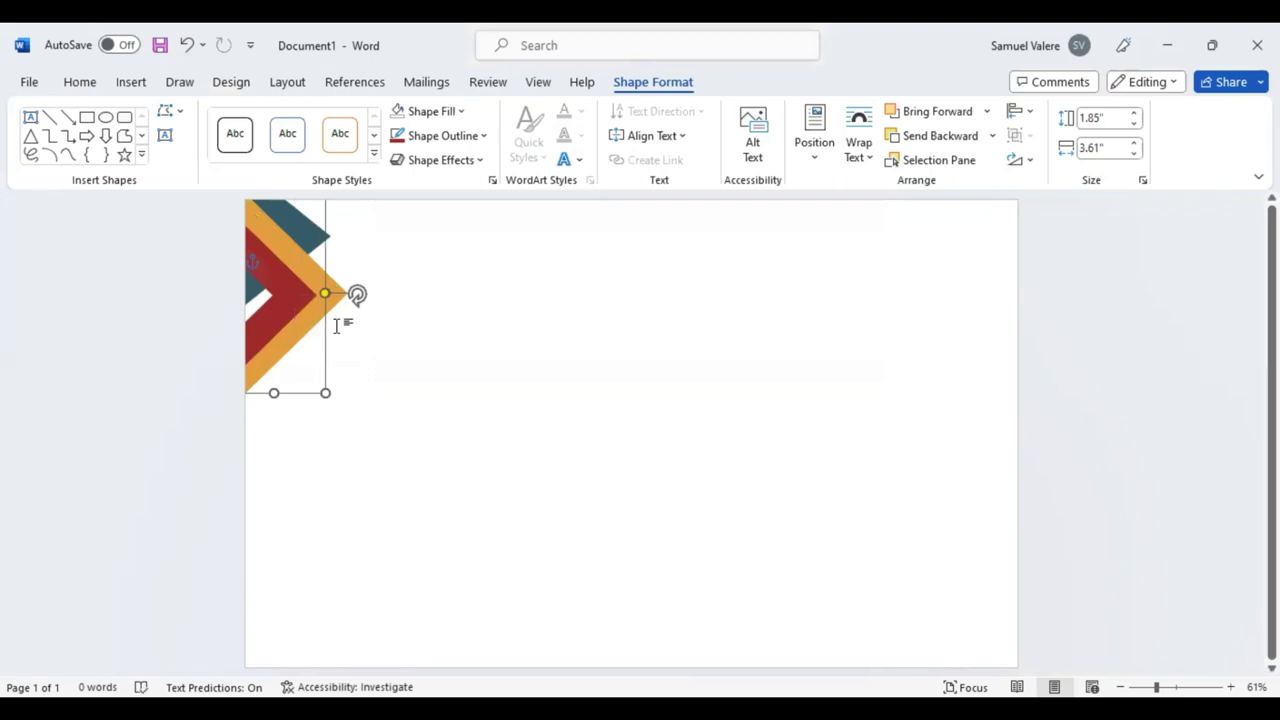
pyautogui.hotkey('ctrl', 'z')
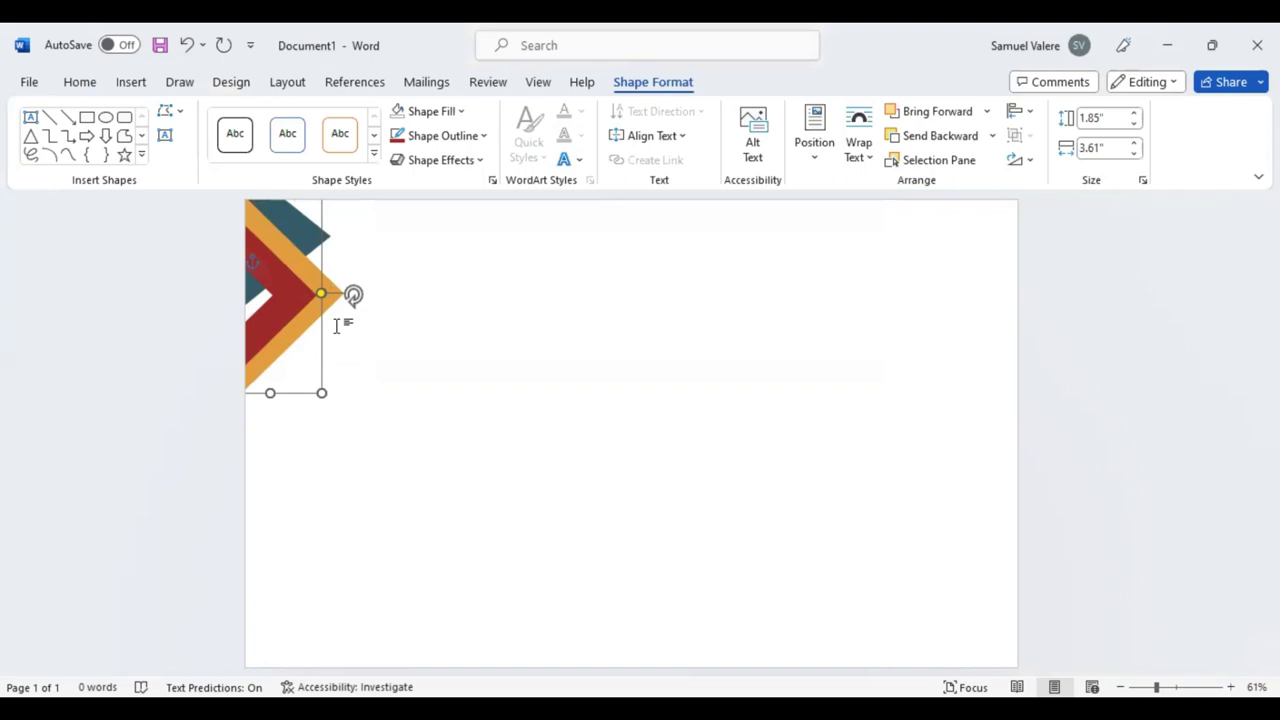
pyautogui.press('Up')
pyautogui.press('Up')
pyautogui.press('Up')
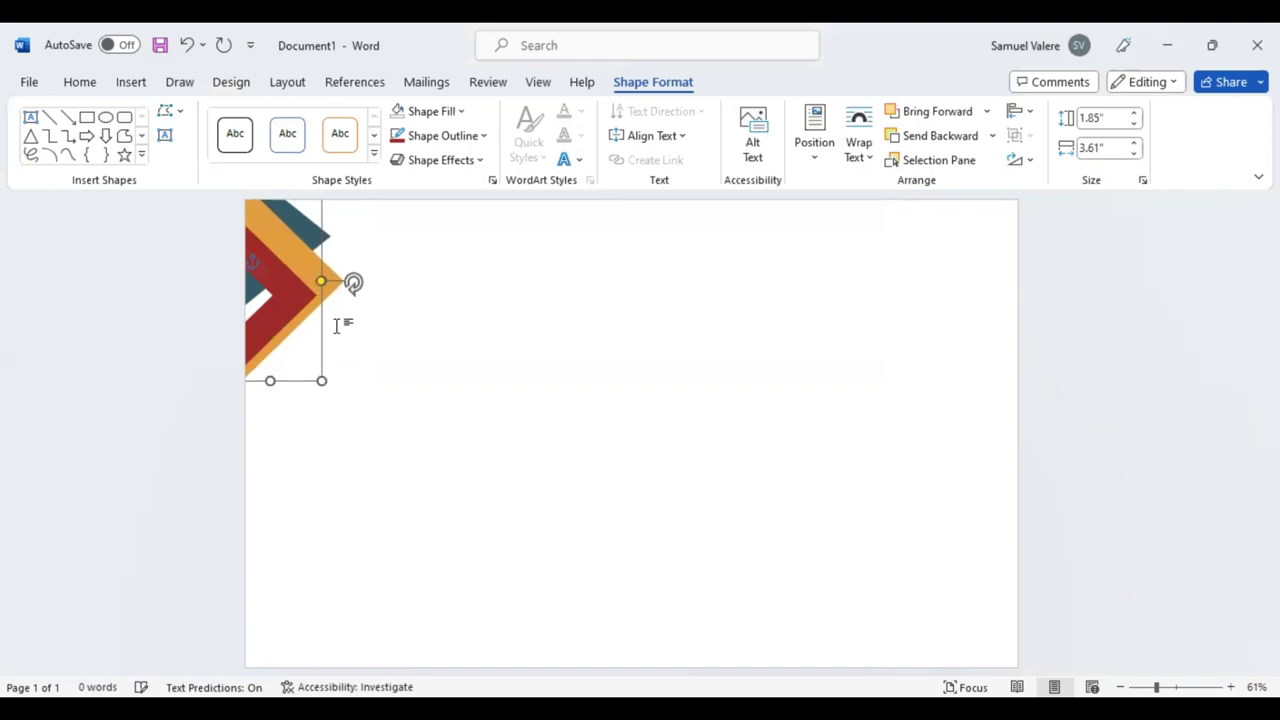
pyautogui.press('Up')
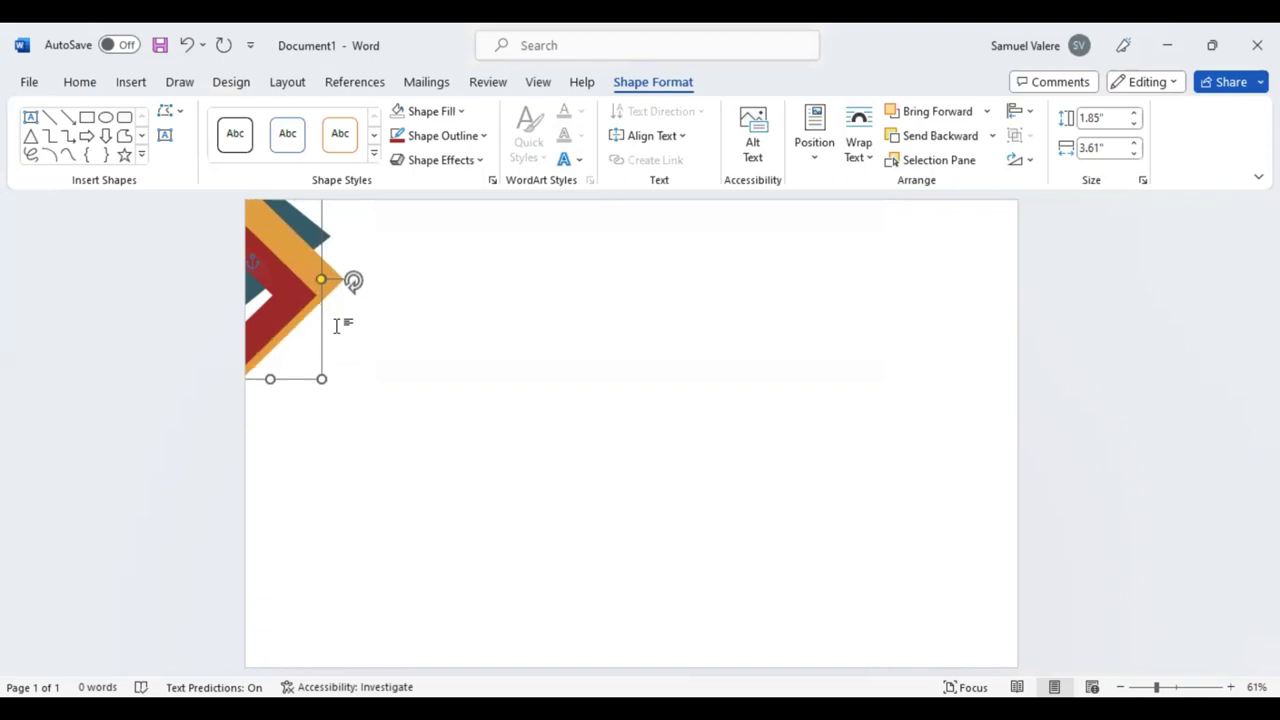
pyautogui.moveTo(286, 300); pyautogui.dragTo(287, 305)
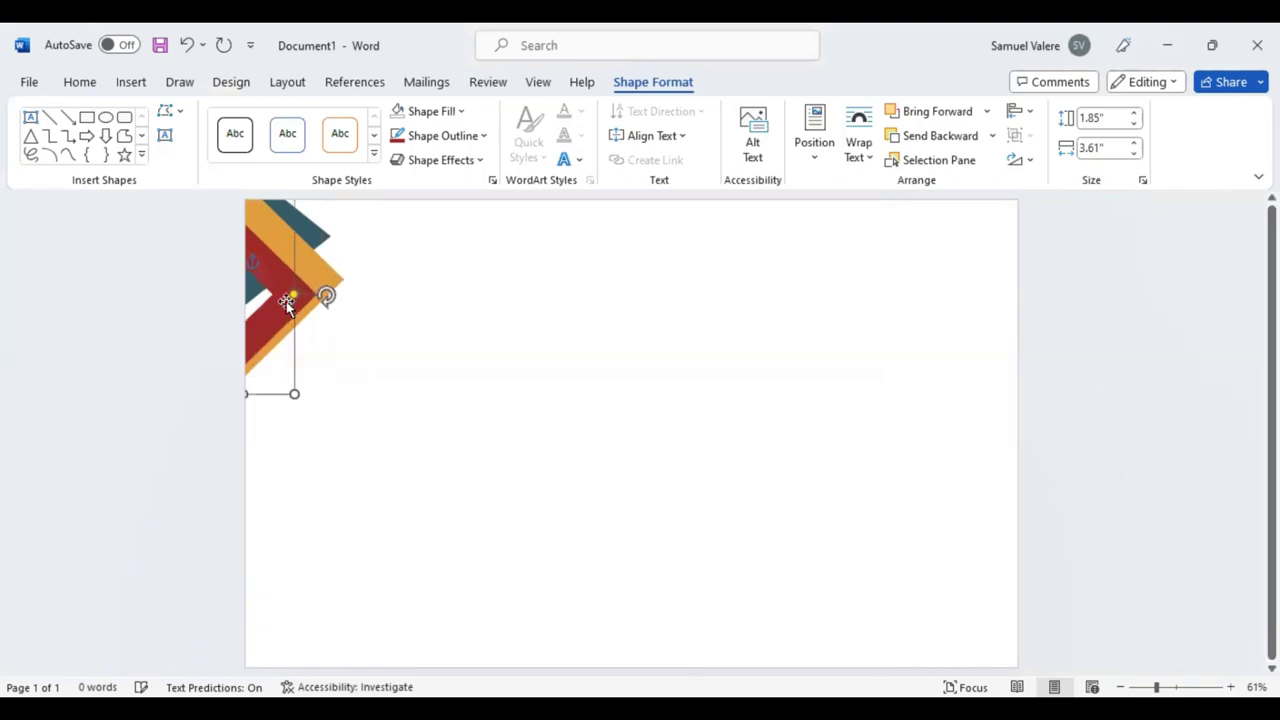
pyautogui.press('Up')
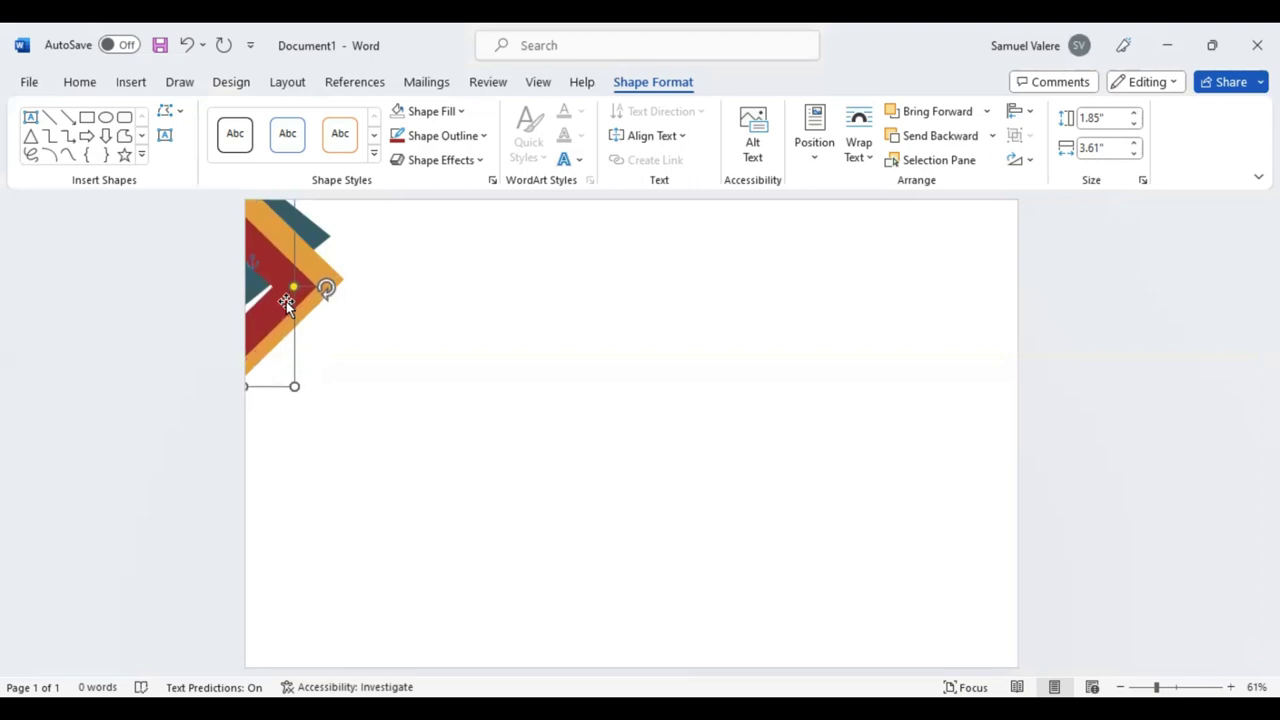
# Step: Realign the upper and red chevrons, then lift the small teal triangle above the page top
pyautogui.click(314, 240)
pyautogui.moveTo(311, 227); pyautogui.dragTo(312, 236)
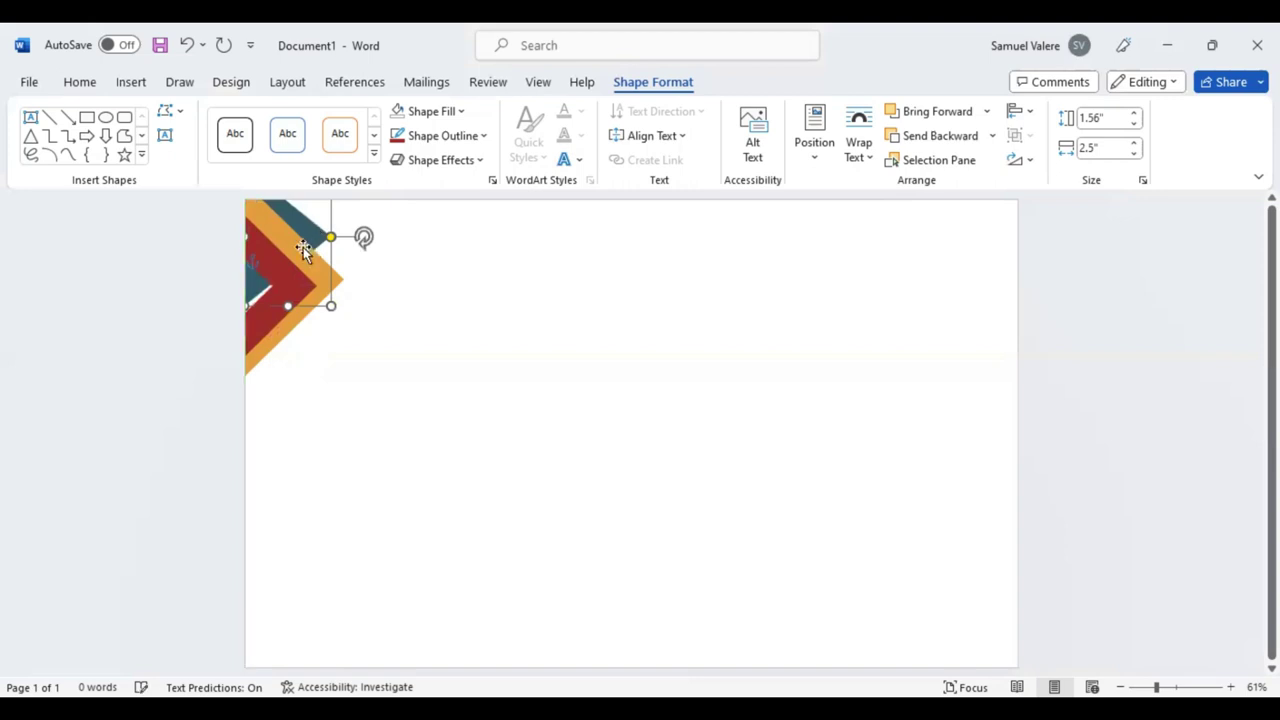
pyautogui.click(300, 239)
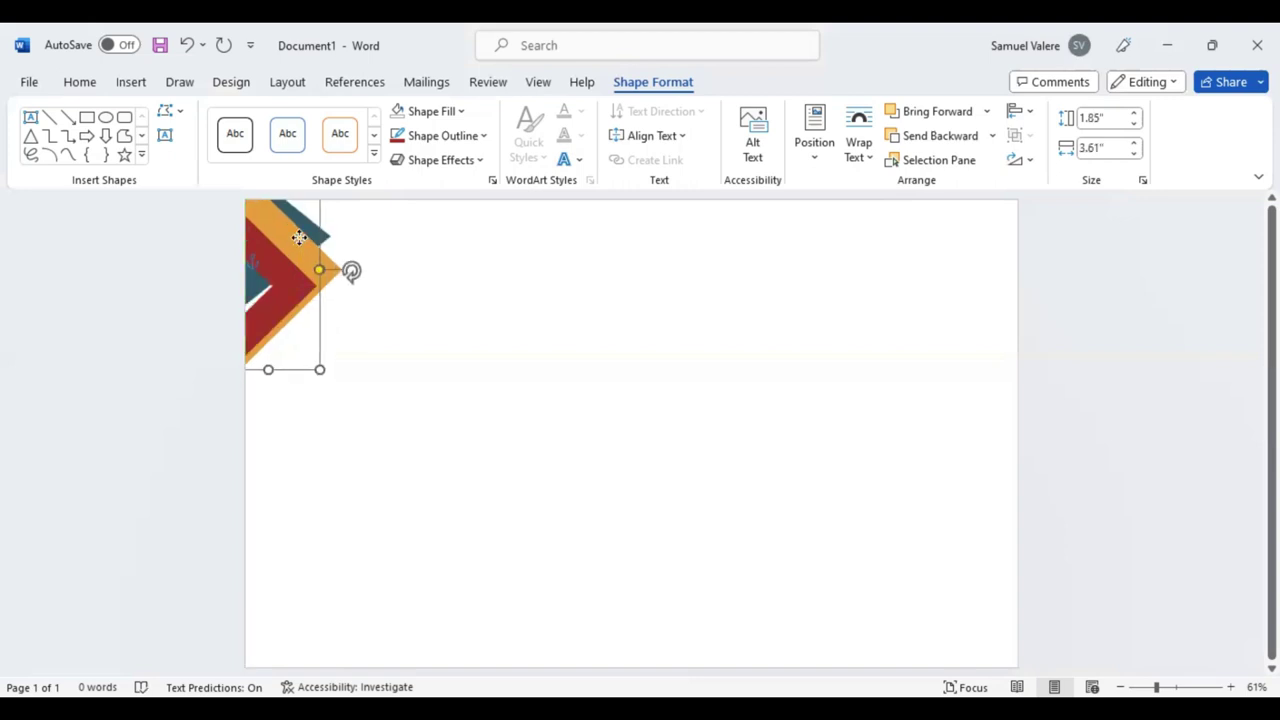
pyautogui.moveTo(285, 279); pyautogui.dragTo(282, 268)
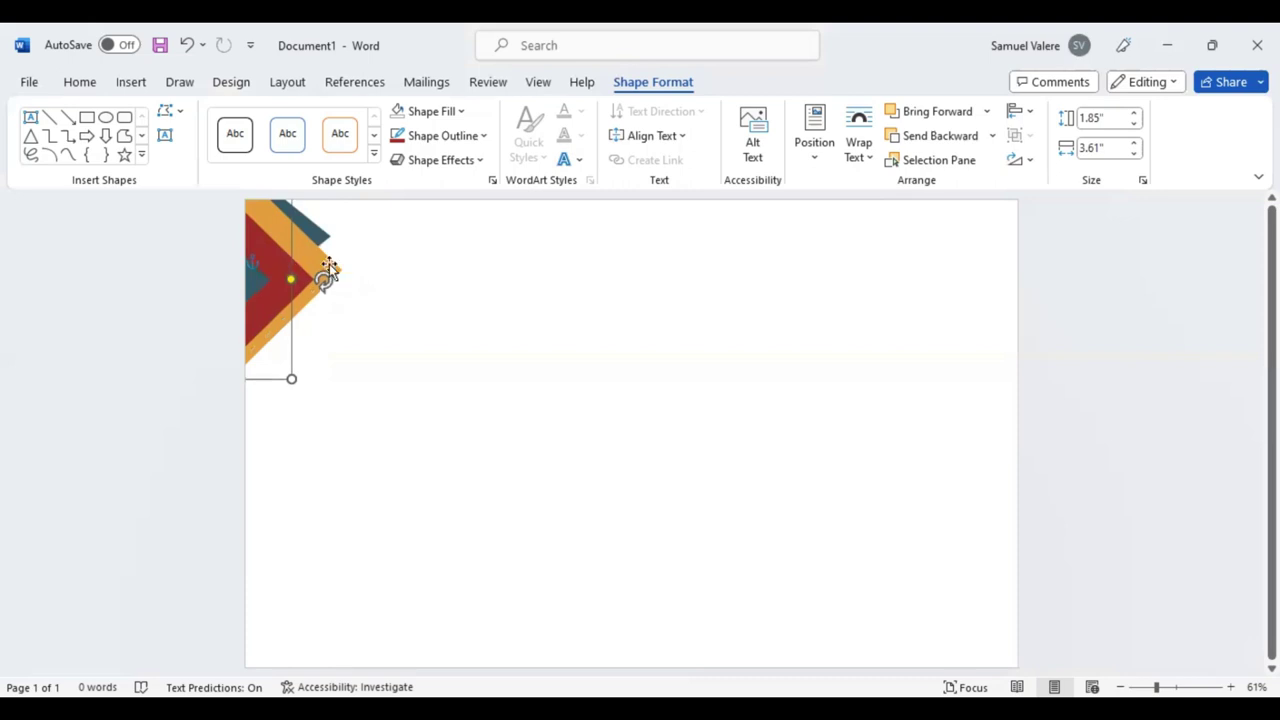
pyautogui.click(322, 235)
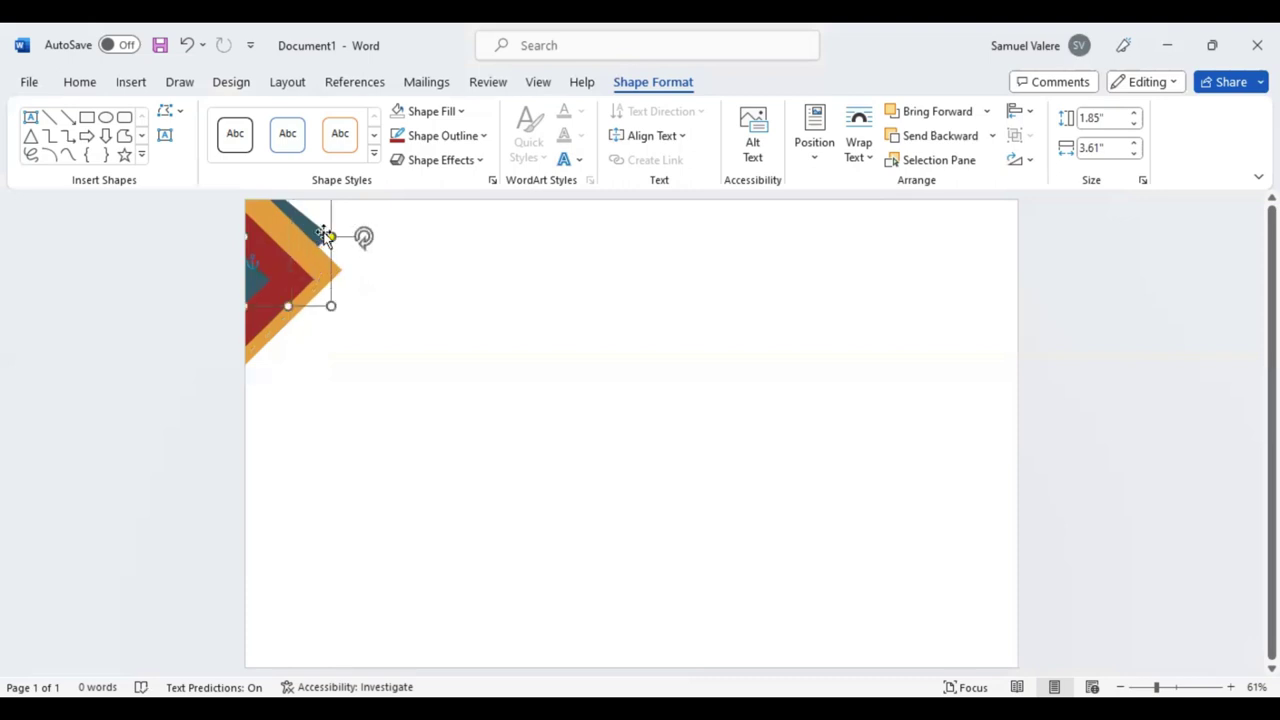
pyautogui.moveTo(330, 235); pyautogui.dragTo(333, 232)
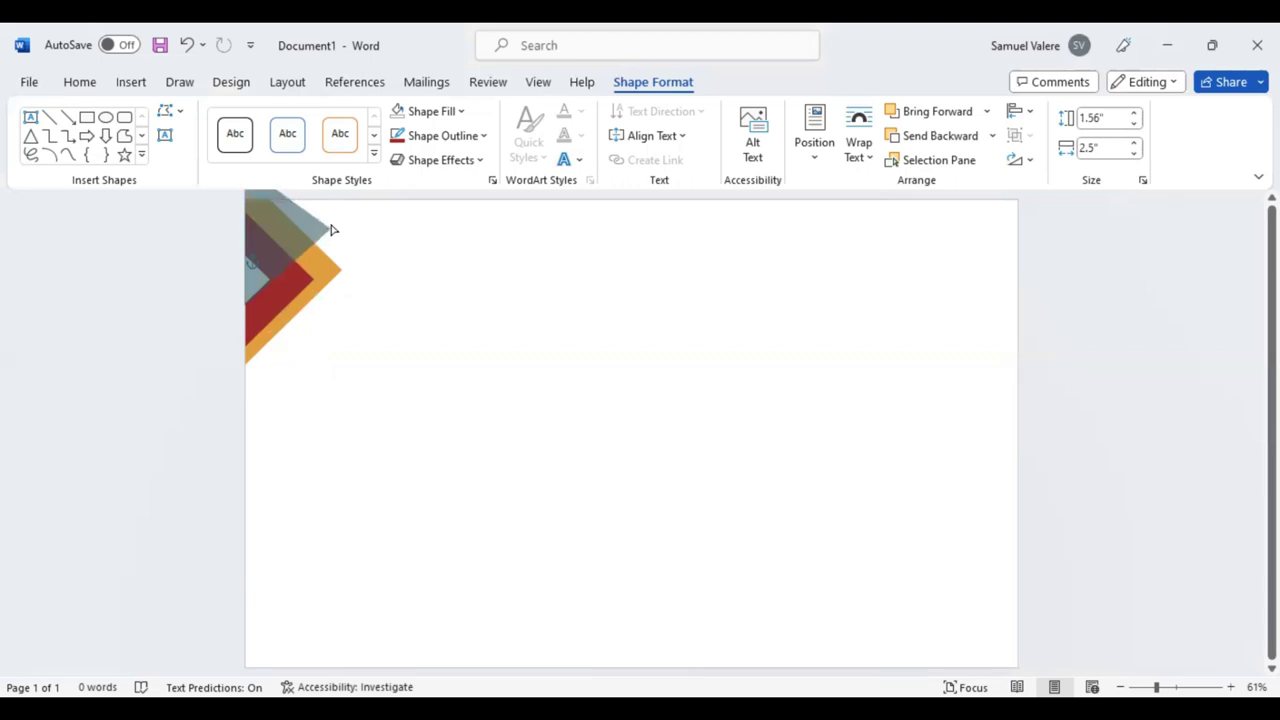
pyautogui.click(385, 293)
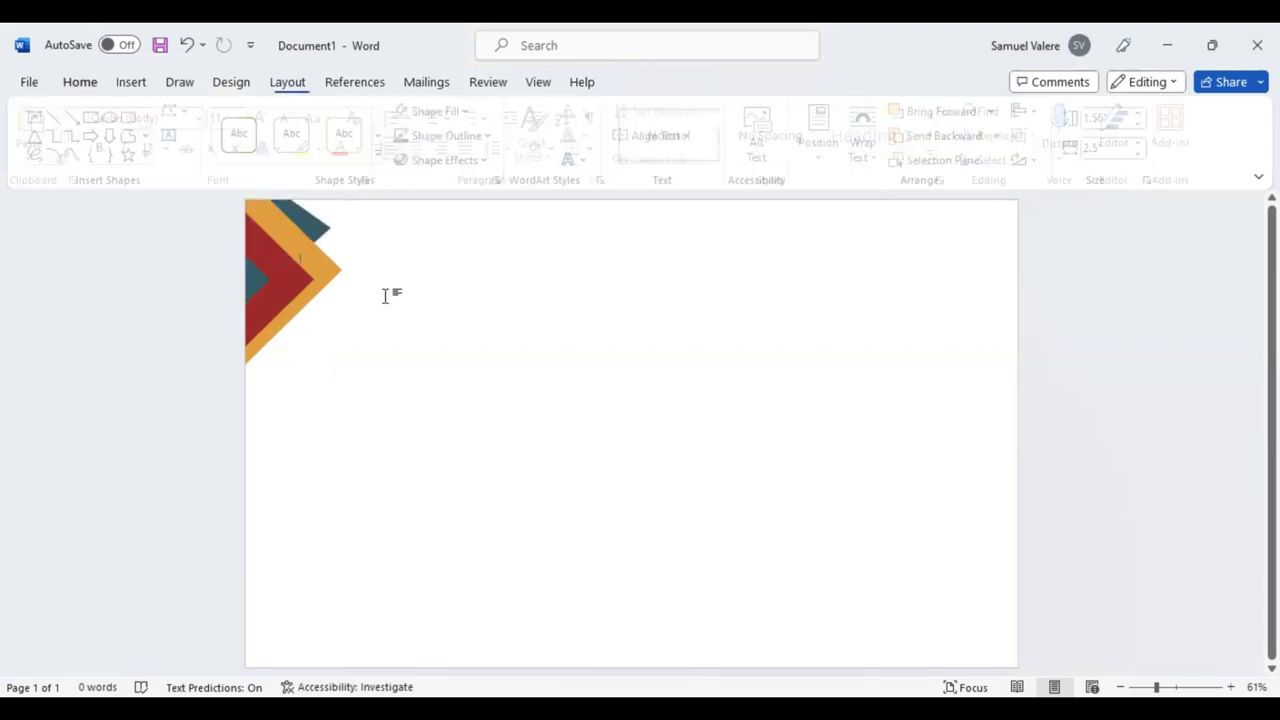
# Step: Select two chevron shapes, try grouping and undo it, then nudge the tall chevron up
pyautogui.click(346, 238)
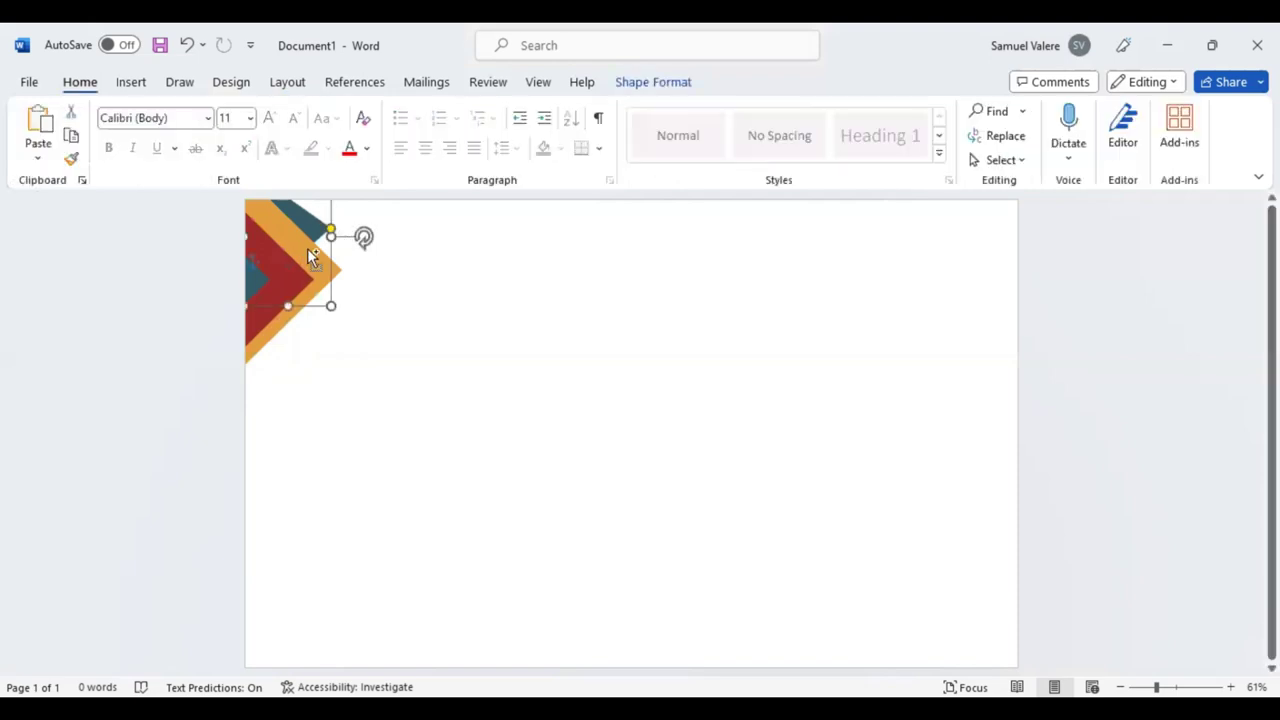
pyautogui.keyDown('shift'); pyautogui.click(307, 250); pyautogui.keyUp('shift')
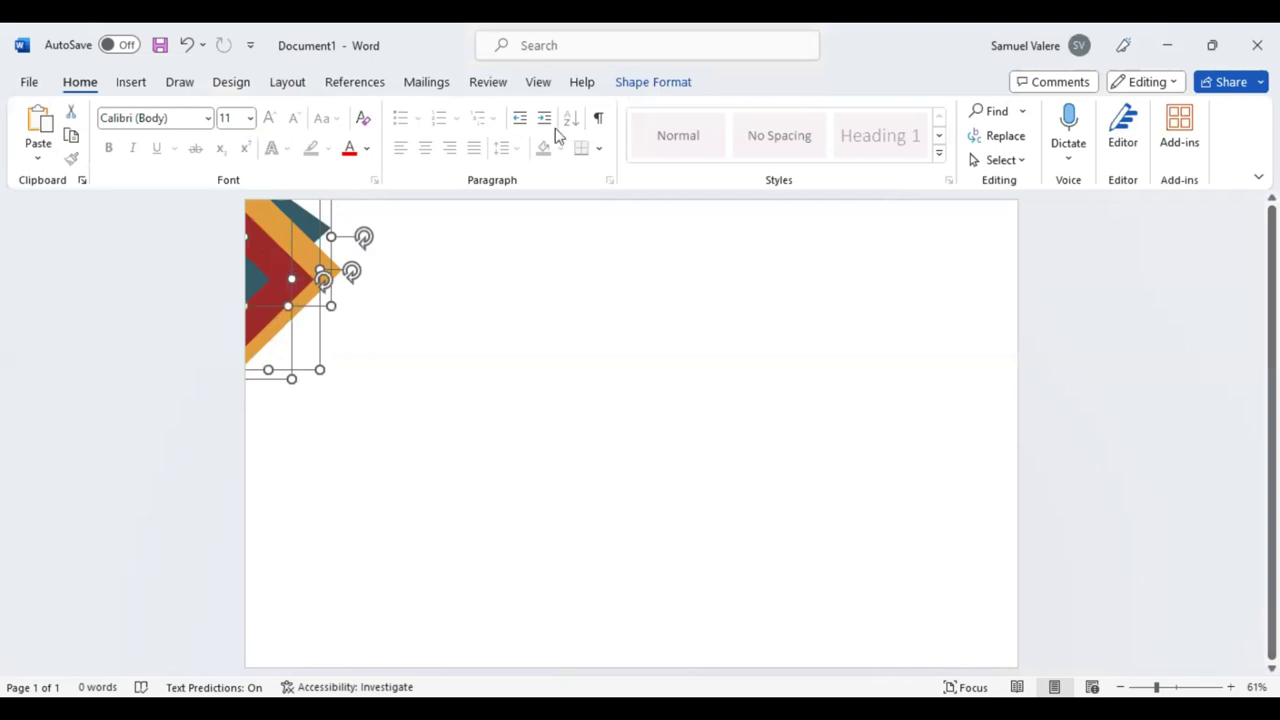
pyautogui.click(641, 82)
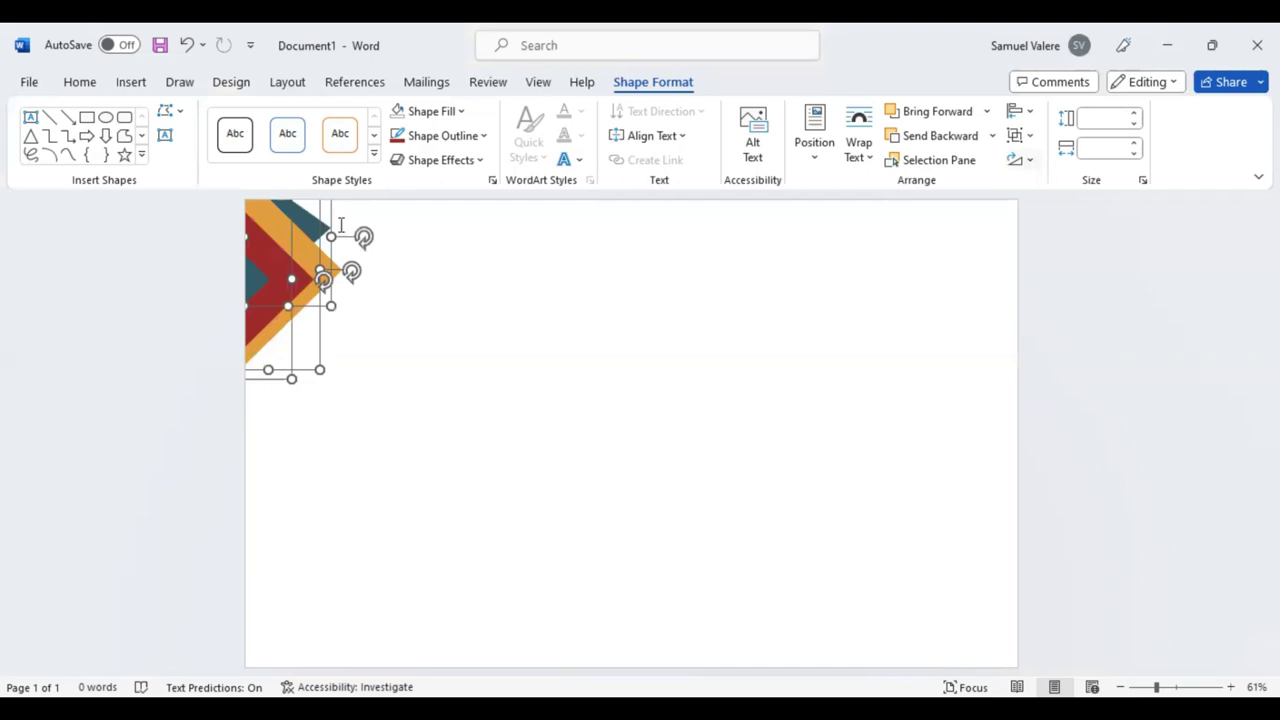
pyautogui.hotkey('ctrl', 'z')
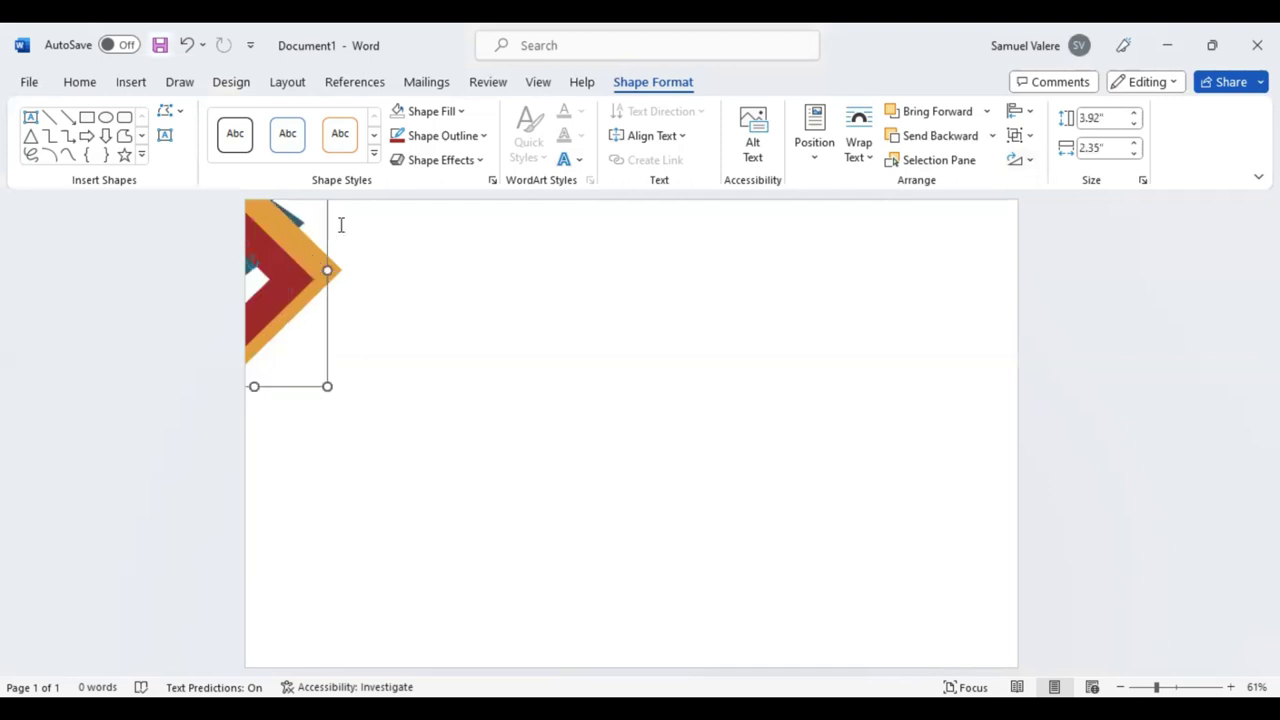
pyautogui.click(340, 225)
pyautogui.hotkey('ctrl', 'z')
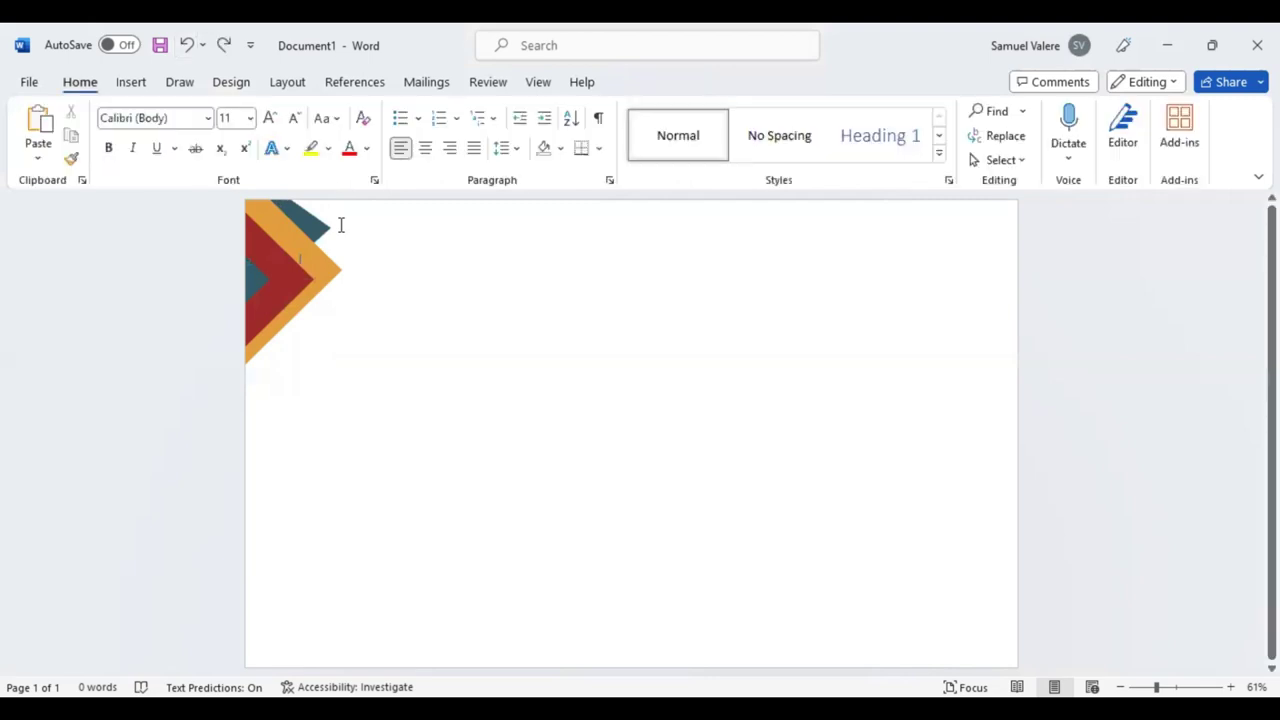
pyautogui.hotkey('ctrl', 'z')
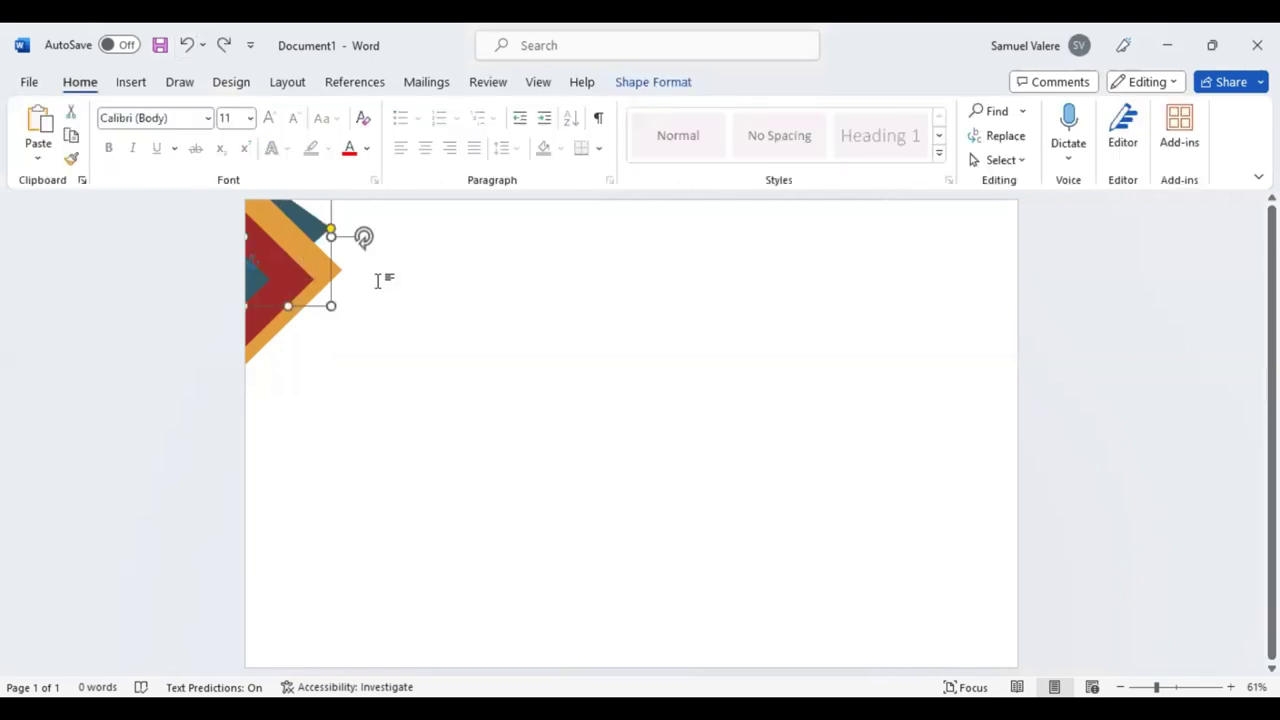
pyautogui.click(297, 292)
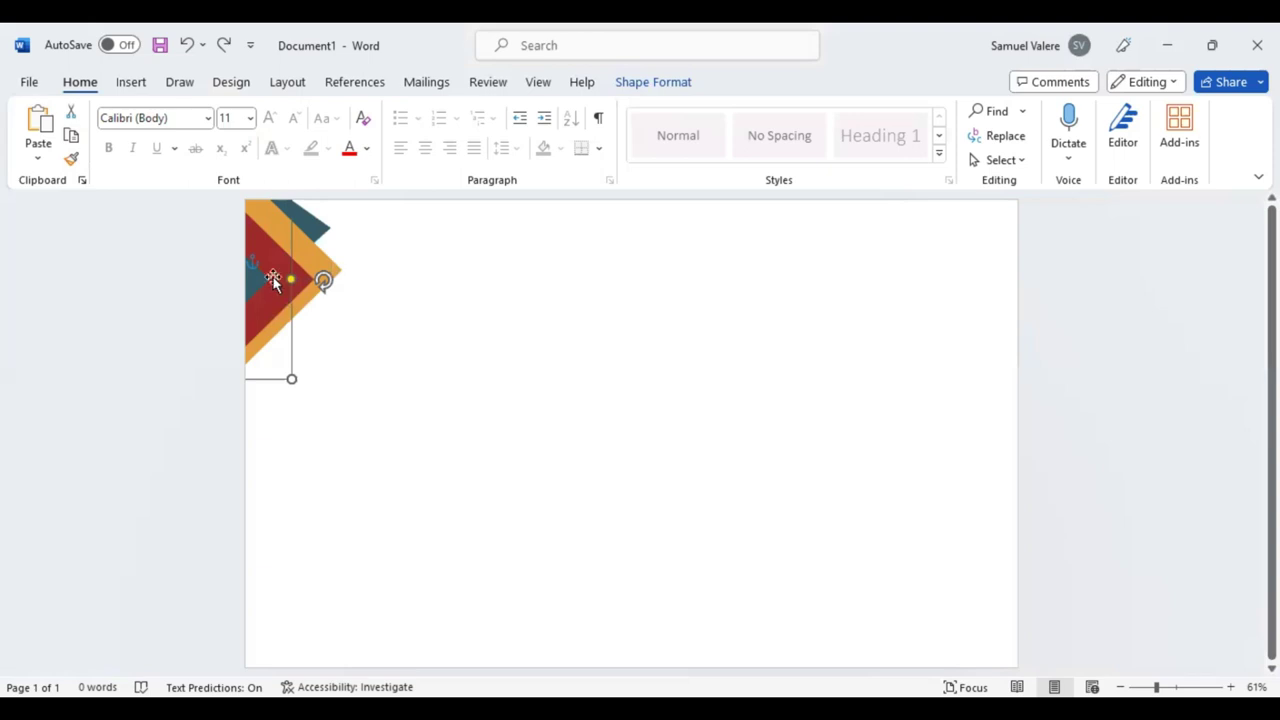
pyautogui.press('Up')
pyautogui.press('Up')
pyautogui.press('Up')
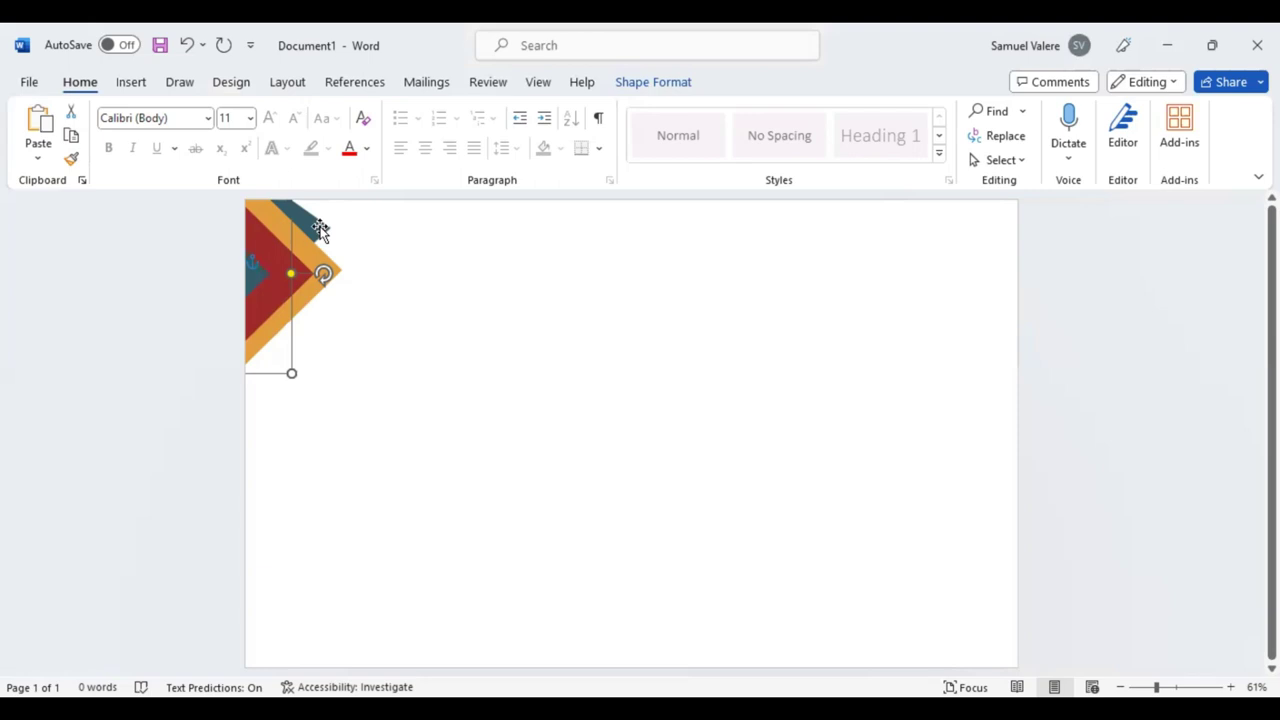
# Step: Select several chevron shapes, group them, then undo the grouping
pyautogui.keyDown('shift'); pyautogui.click(306, 262); pyautogui.keyUp('shift')
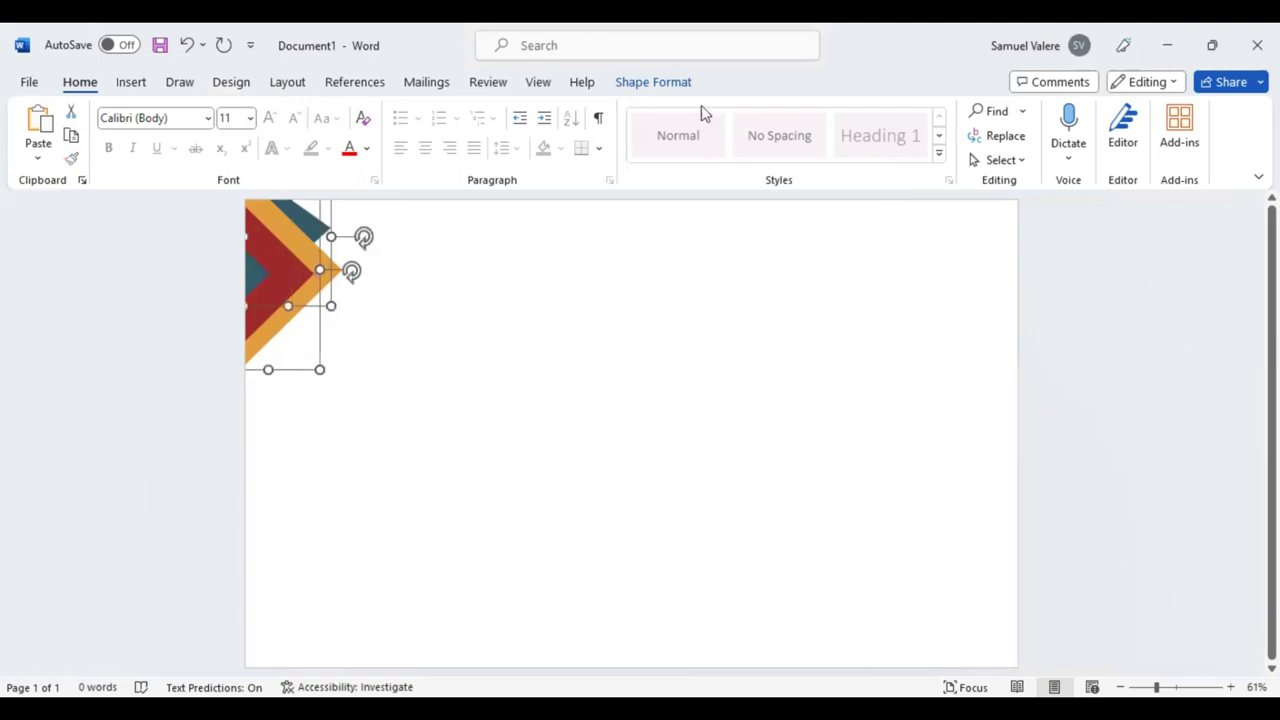
pyautogui.click(680, 82)
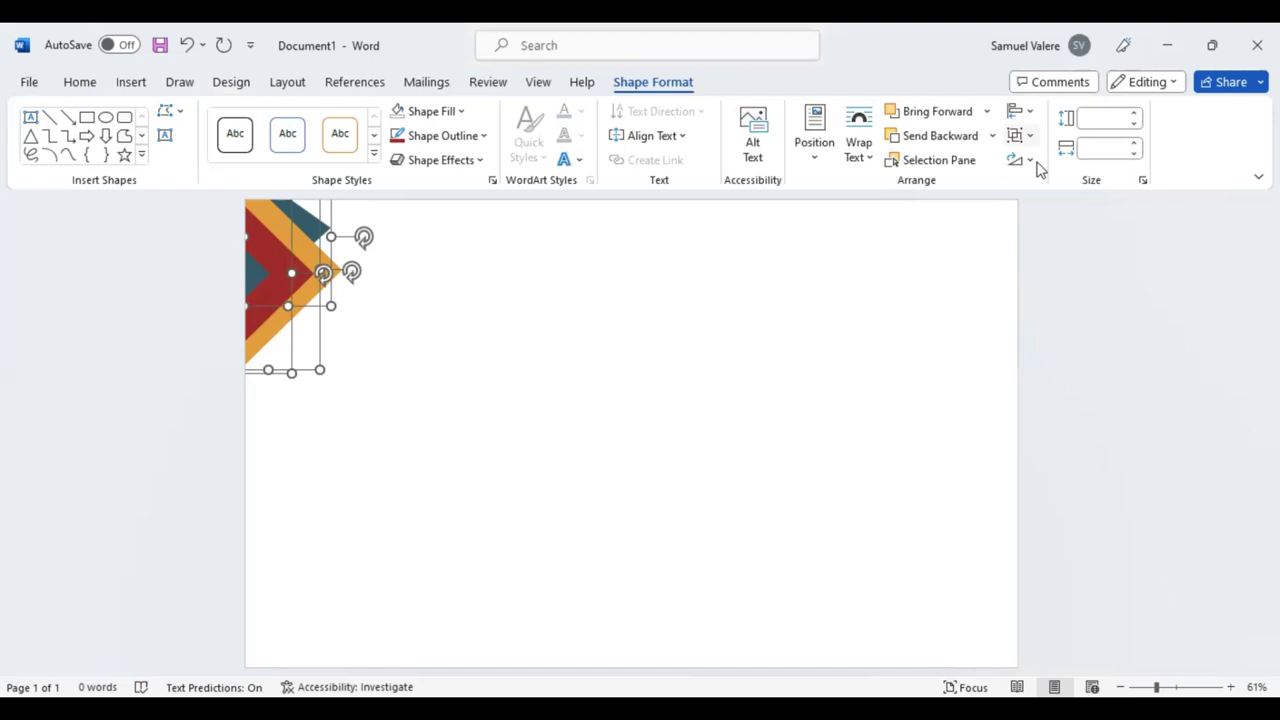
pyautogui.click(188, 46)
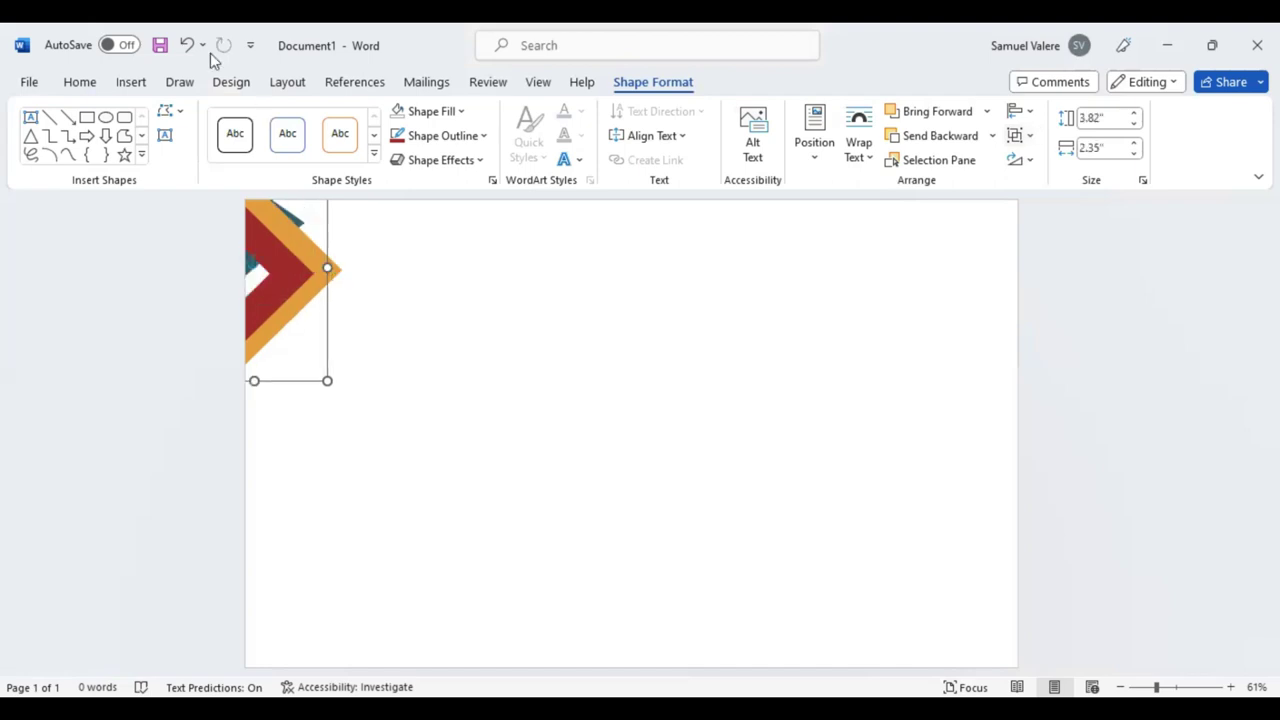
pyautogui.hotkey('ctrl', 'z')
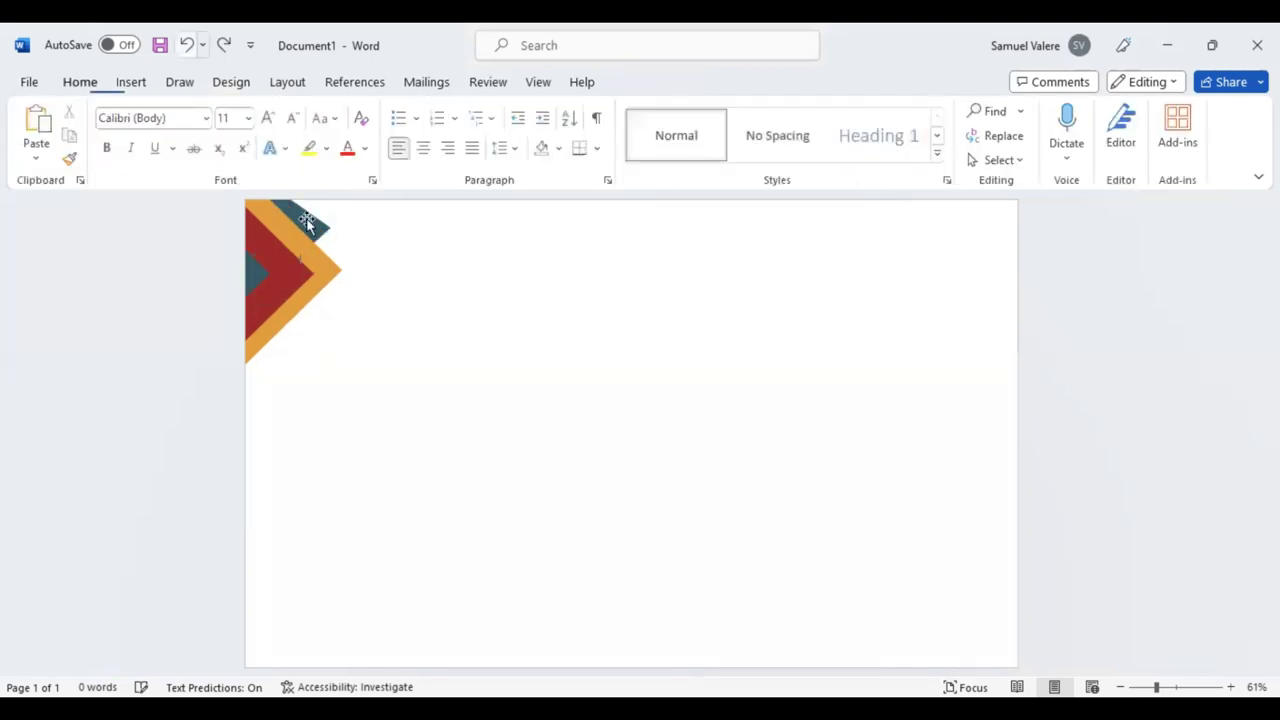
# Step: Enlarge the three selected chevron shapes slightly and Ctrl-drag a copy to the top-right
pyautogui.click(307, 222)
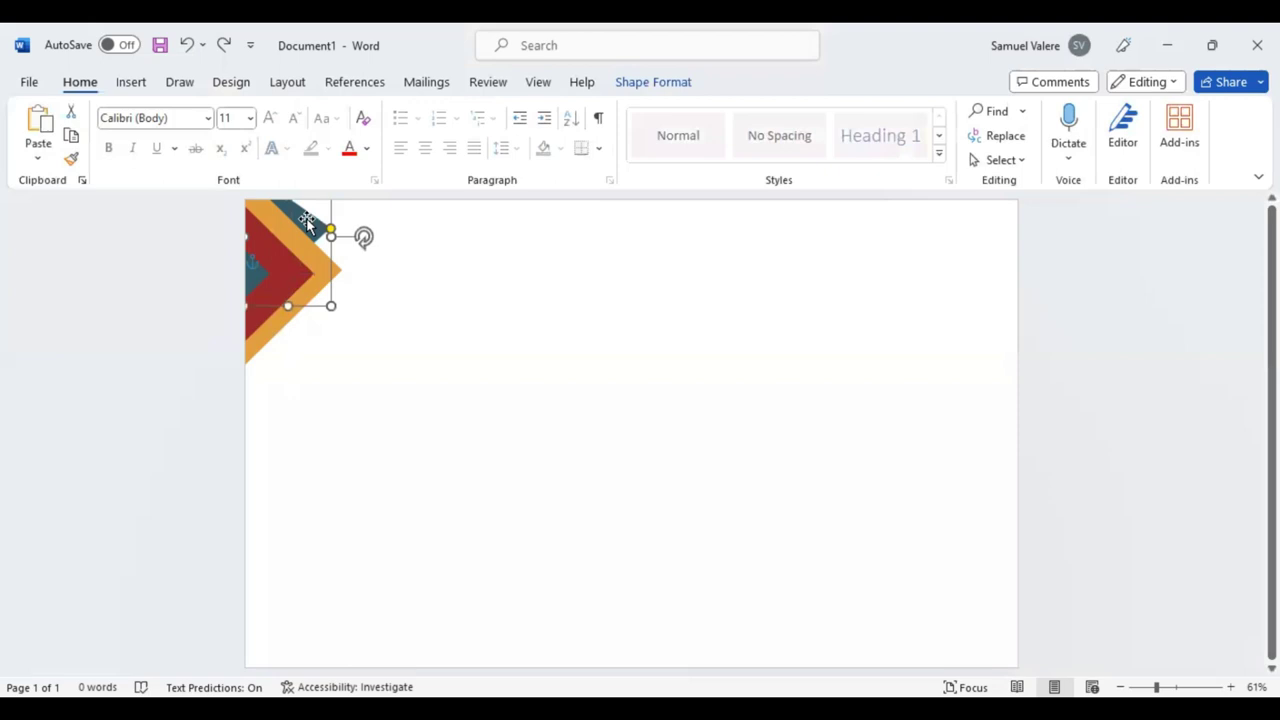
pyautogui.keyDown('shift'); pyautogui.click(283, 268); pyautogui.keyUp('shift')
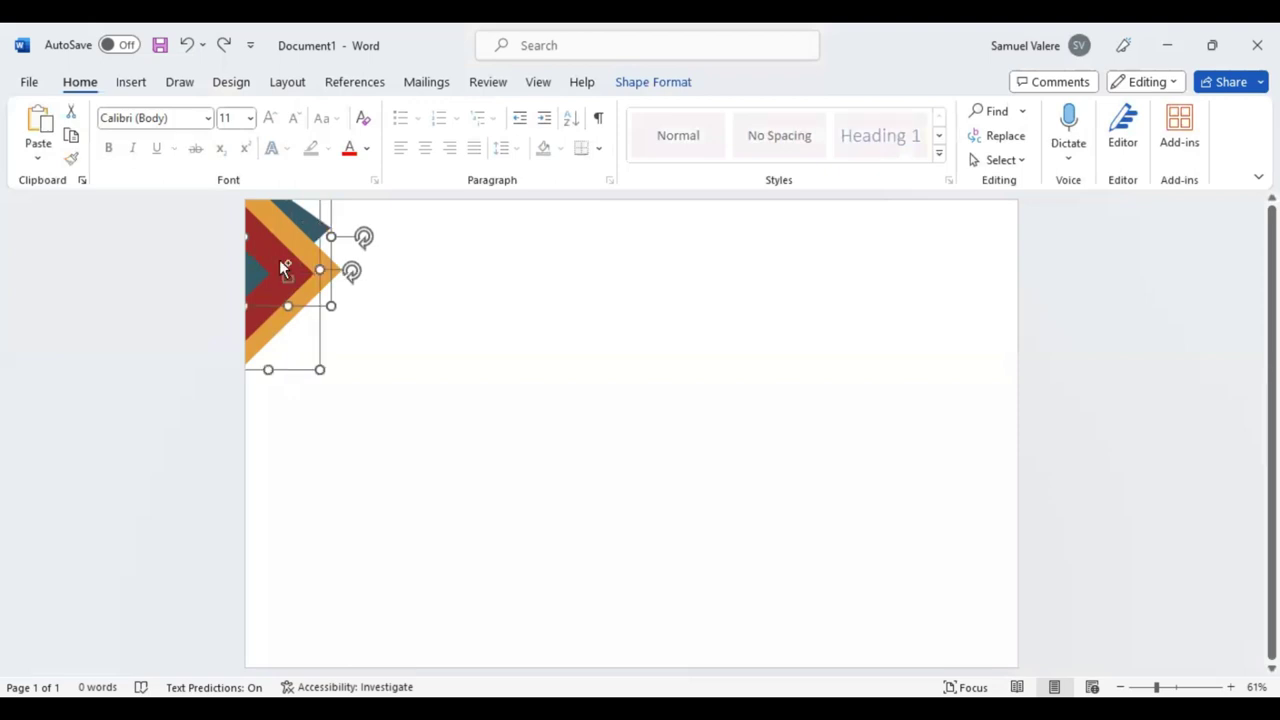
pyautogui.keyDown('shift'); pyautogui.click(283, 268); pyautogui.keyUp('shift')
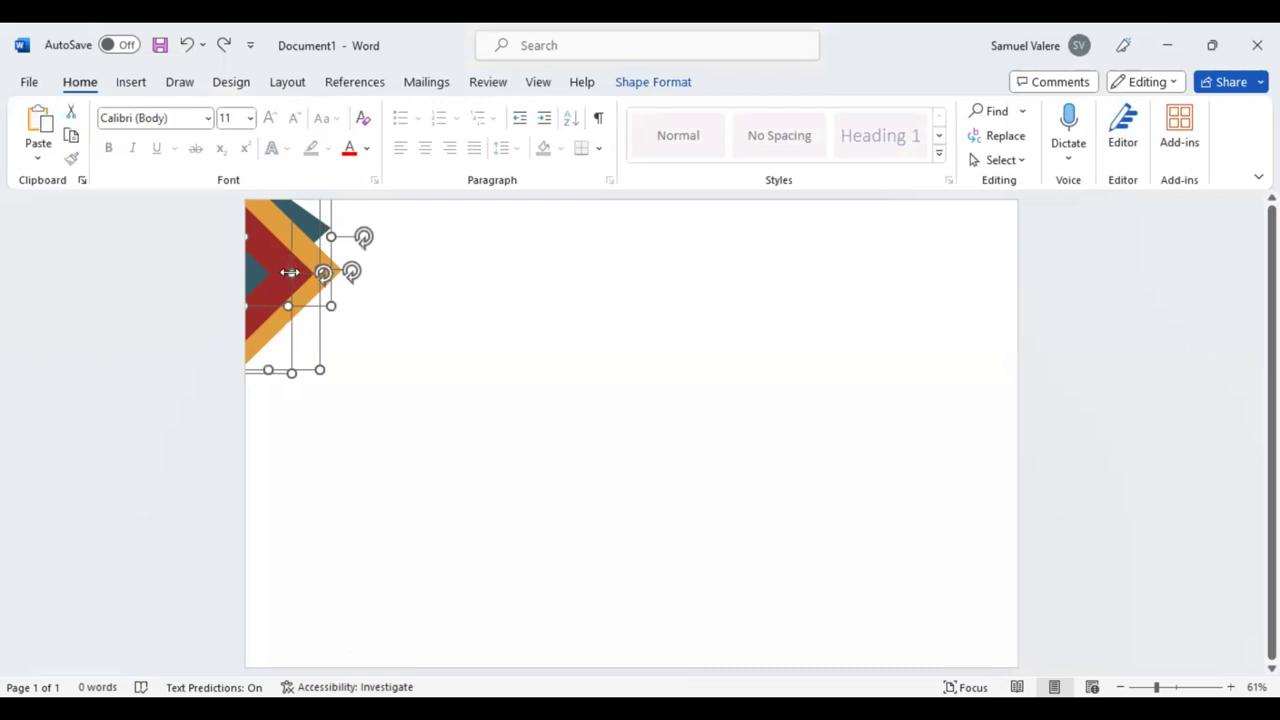
pyautogui.moveTo(289, 272); pyautogui.dragTo(299, 282)
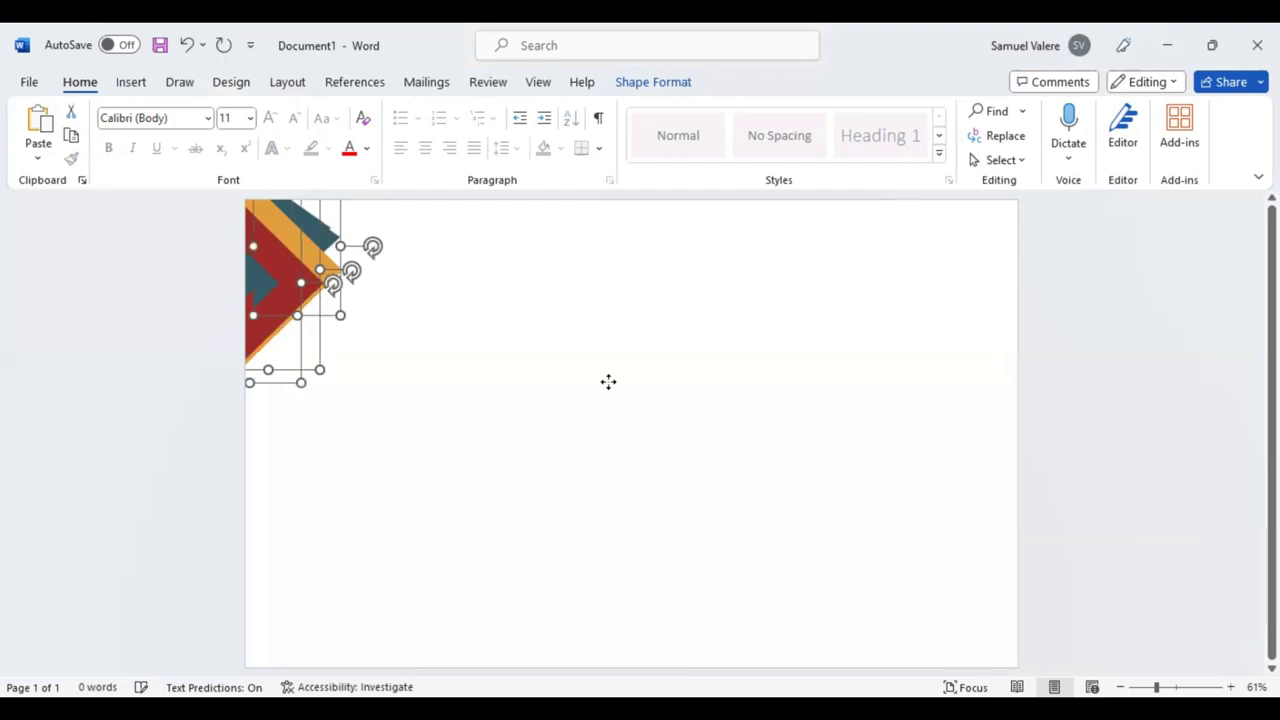
pyautogui.moveTo(300, 282)
pyautogui.mouseDown()
pyautogui.moveTo(762, 349)
pyautogui.moveTo(915, 323)
pyautogui.mouseUp()
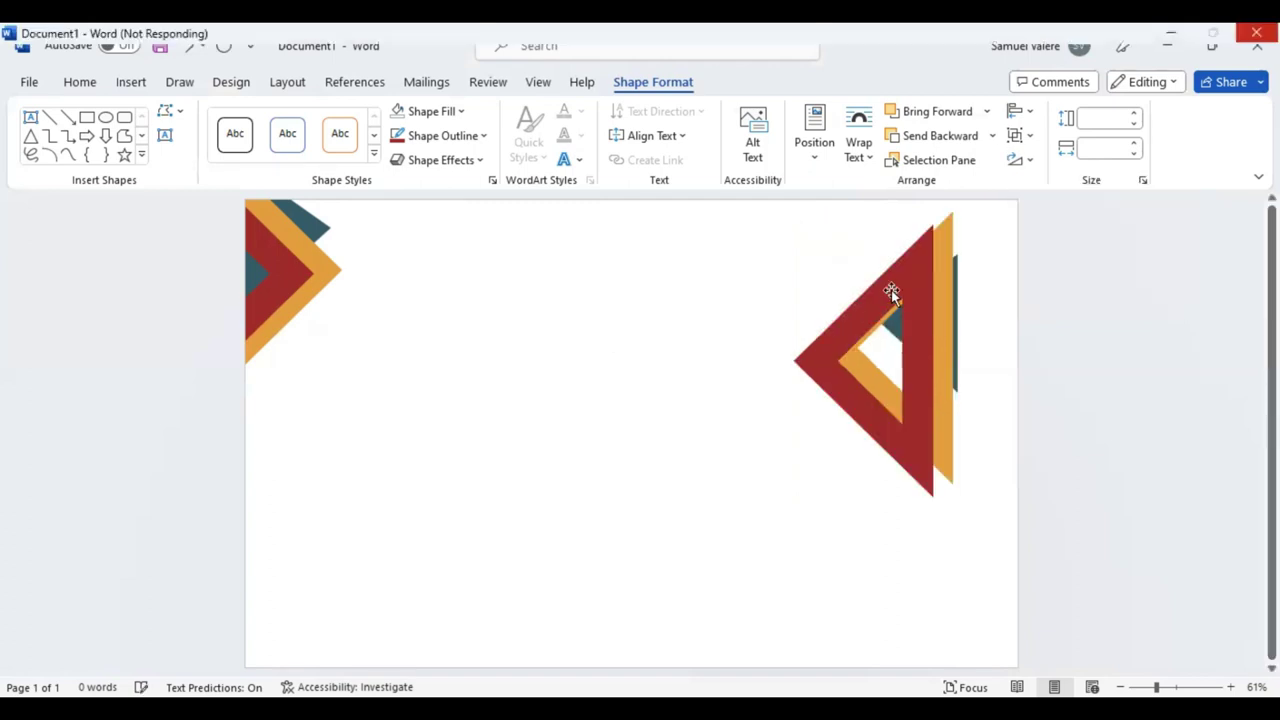
# Step: Move the red and orange copies lower and stretch the teal triangle into the top-right corner
pyautogui.moveTo(891, 290); pyautogui.dragTo(874, 394)
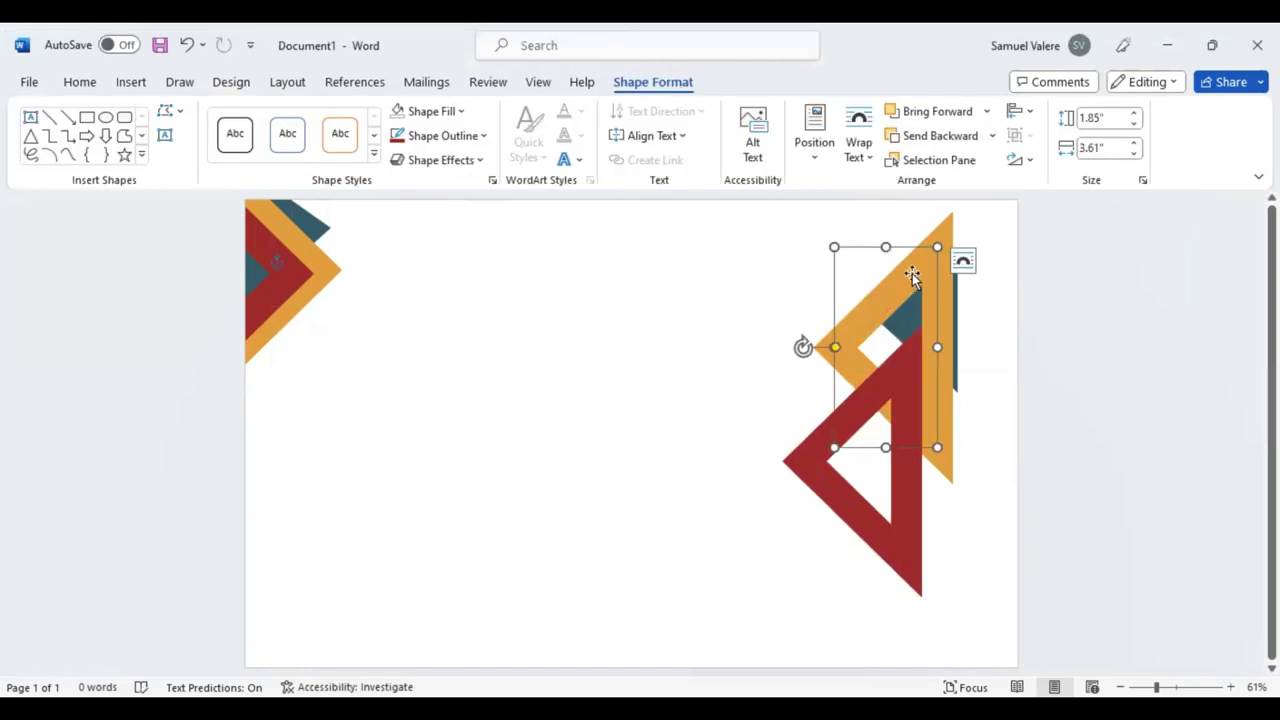
pyautogui.moveTo(919, 357); pyautogui.dragTo(907, 446)
pyautogui.moveTo(928, 288); pyautogui.dragTo(990, 212)
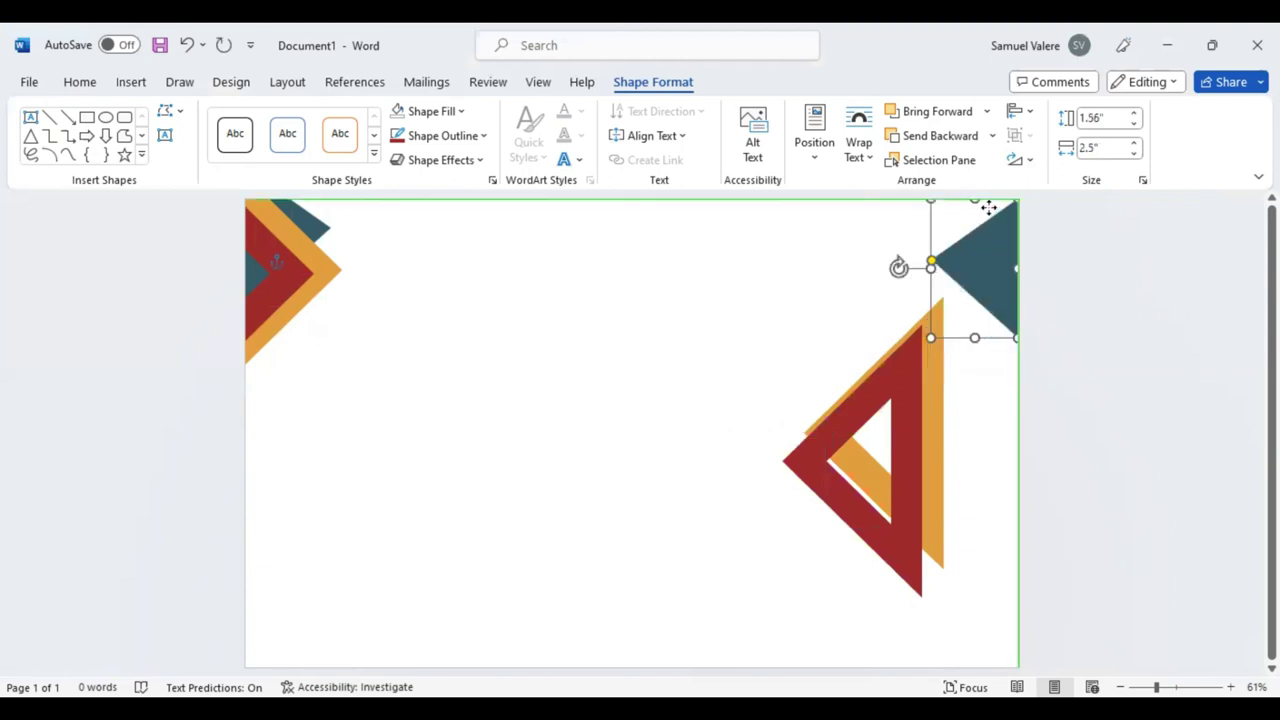
pyautogui.moveTo(996, 257); pyautogui.dragTo(992, 224)
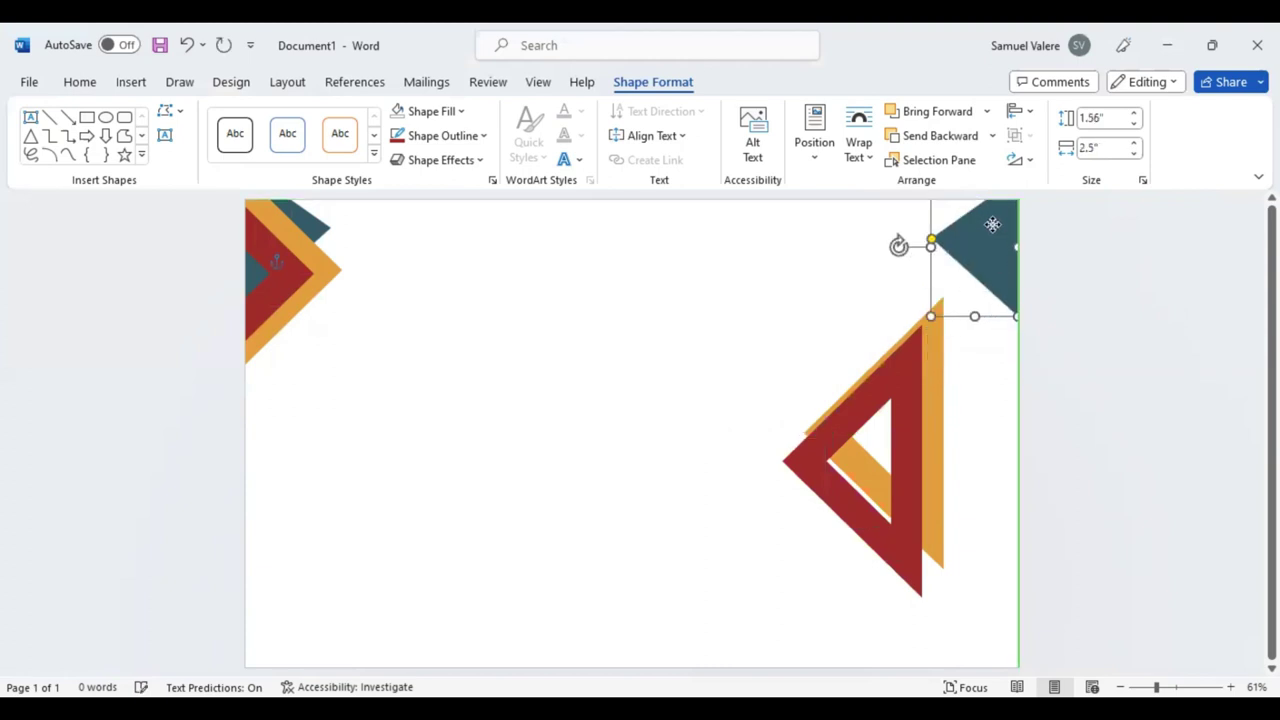
pyautogui.moveTo(975, 307)
pyautogui.mouseDown()
pyautogui.moveTo(990, 369)
pyautogui.moveTo(950, 380)
pyautogui.moveTo(947, 400)
pyautogui.mouseUp()
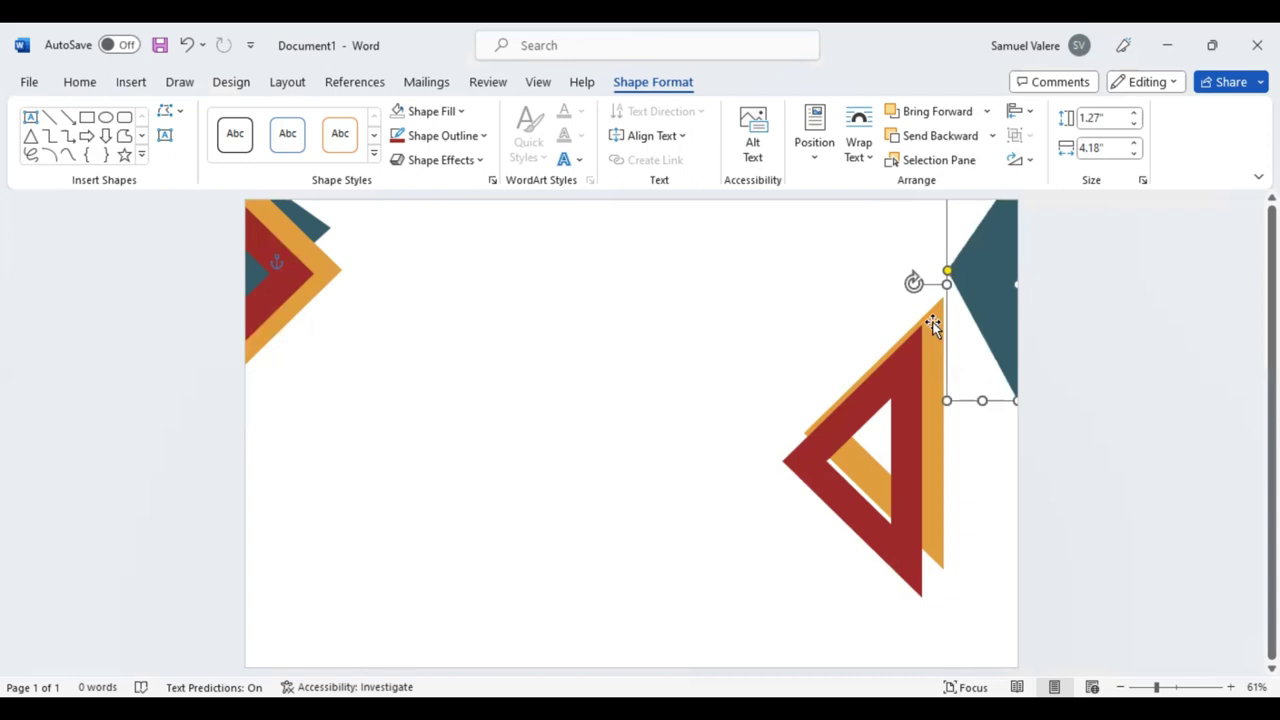
# Step: Place the orange triangle against the right page edge, taller and narrower
pyautogui.moveTo(932, 326); pyautogui.dragTo(927, 248)
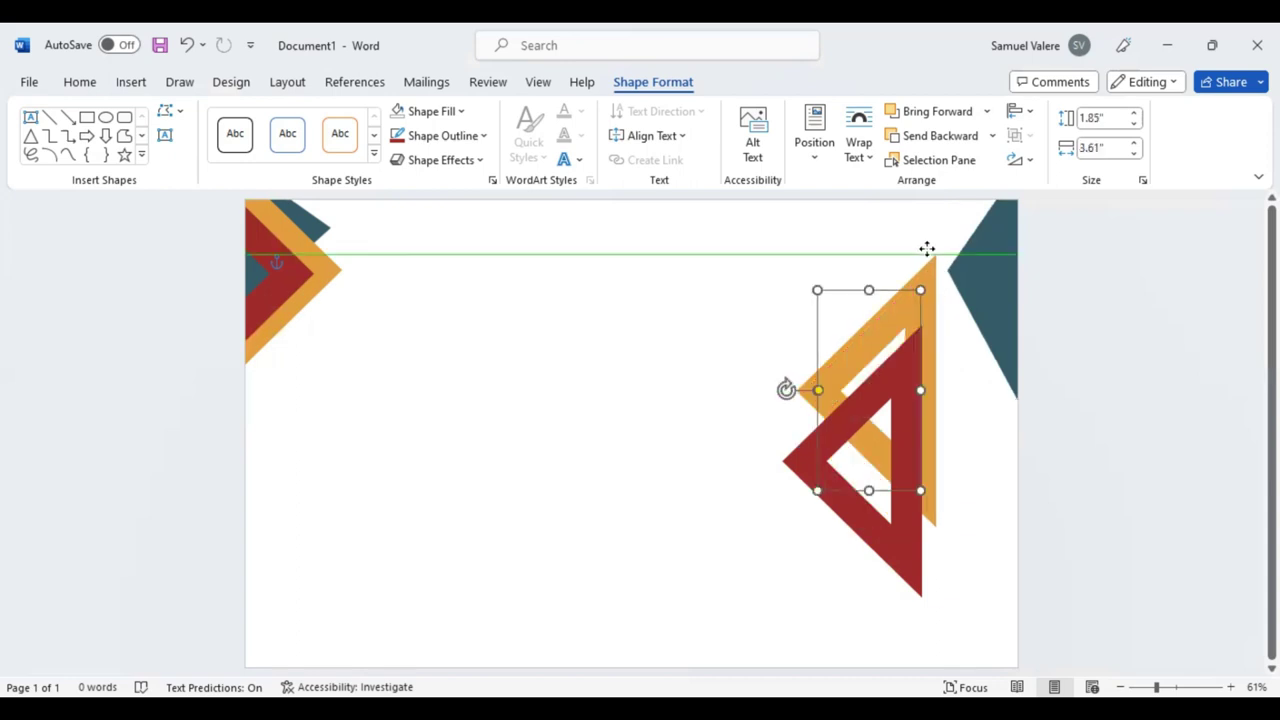
pyautogui.moveTo(927, 248)
pyautogui.mouseDown()
pyautogui.moveTo(985, 277)
pyautogui.moveTo(1009, 267)
pyautogui.moveTo(997, 244)
pyautogui.mouseUp()
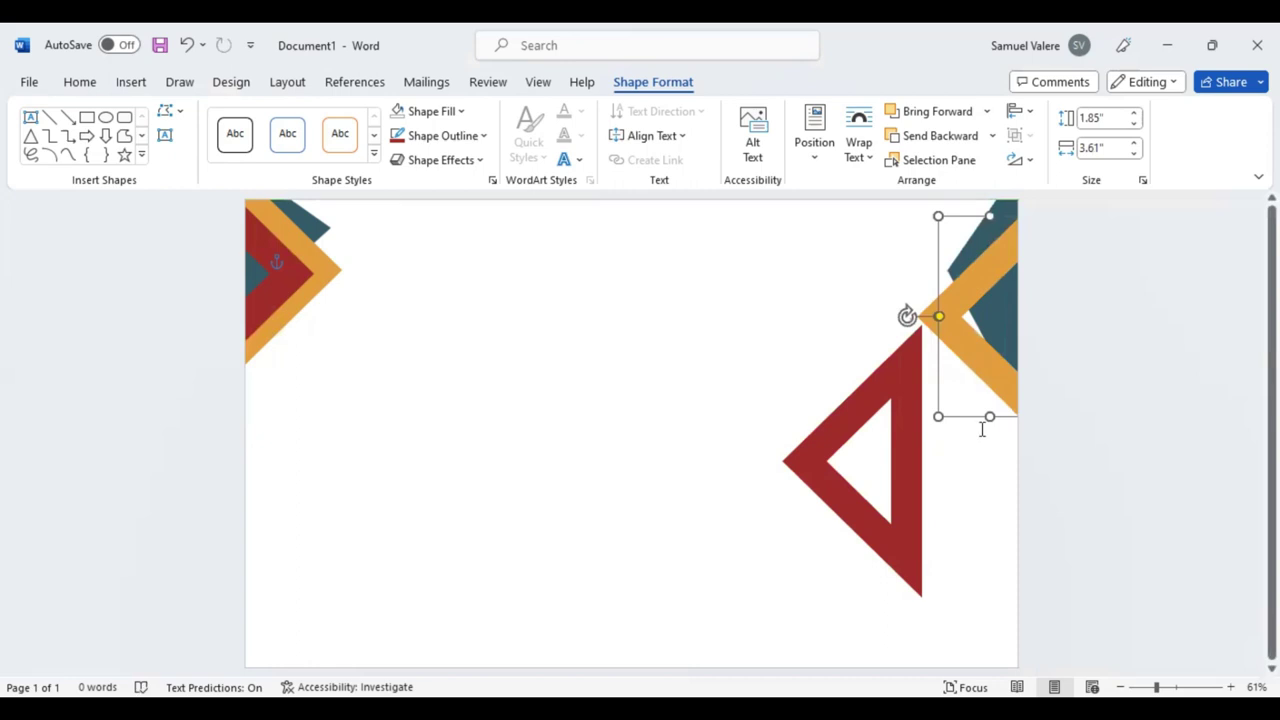
pyautogui.moveTo(938, 416); pyautogui.dragTo(953, 490)
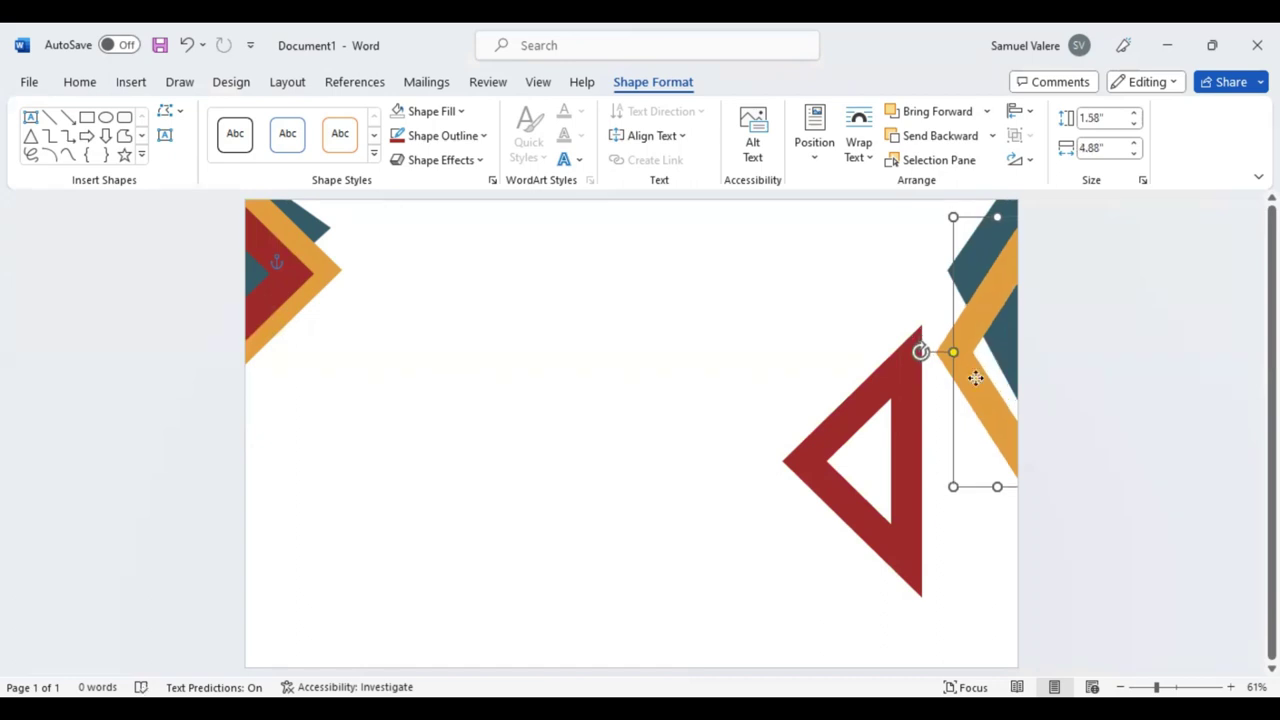
pyautogui.moveTo(975, 378); pyautogui.dragTo(973, 346)
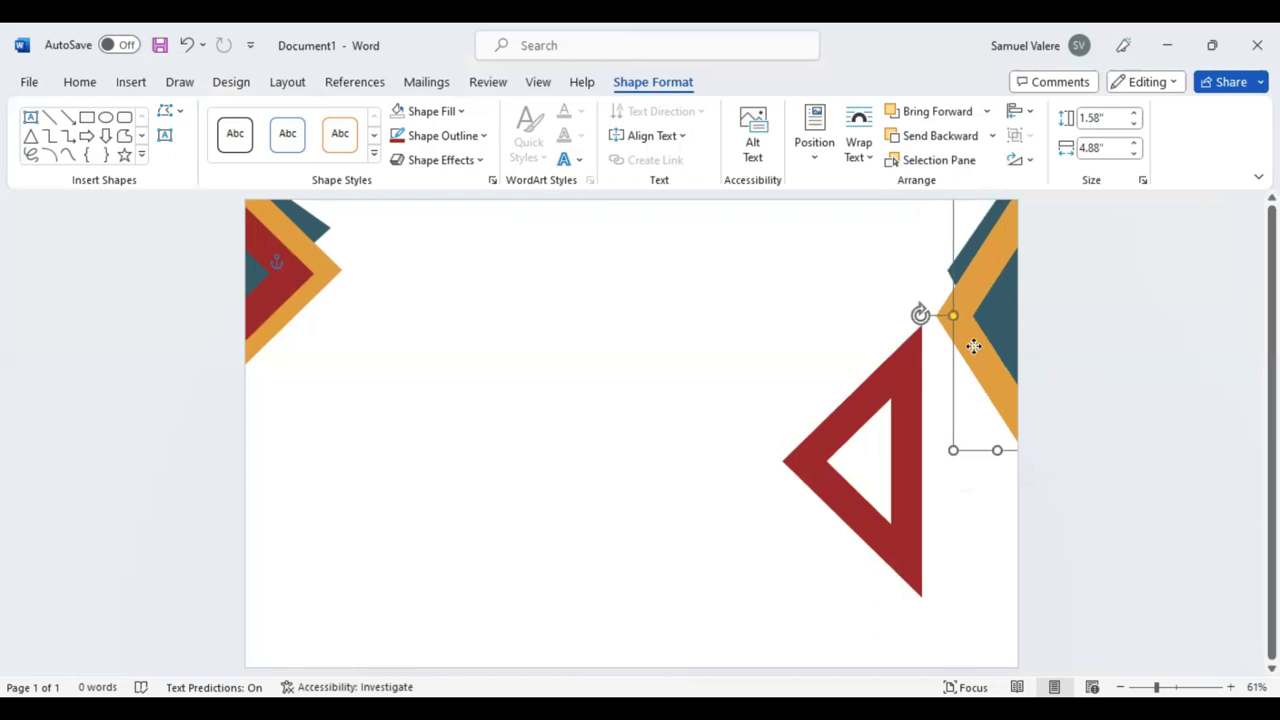
# Step: Drag the top-right chevron's yellow handle to reveal more teal
pyautogui.click(957, 271)
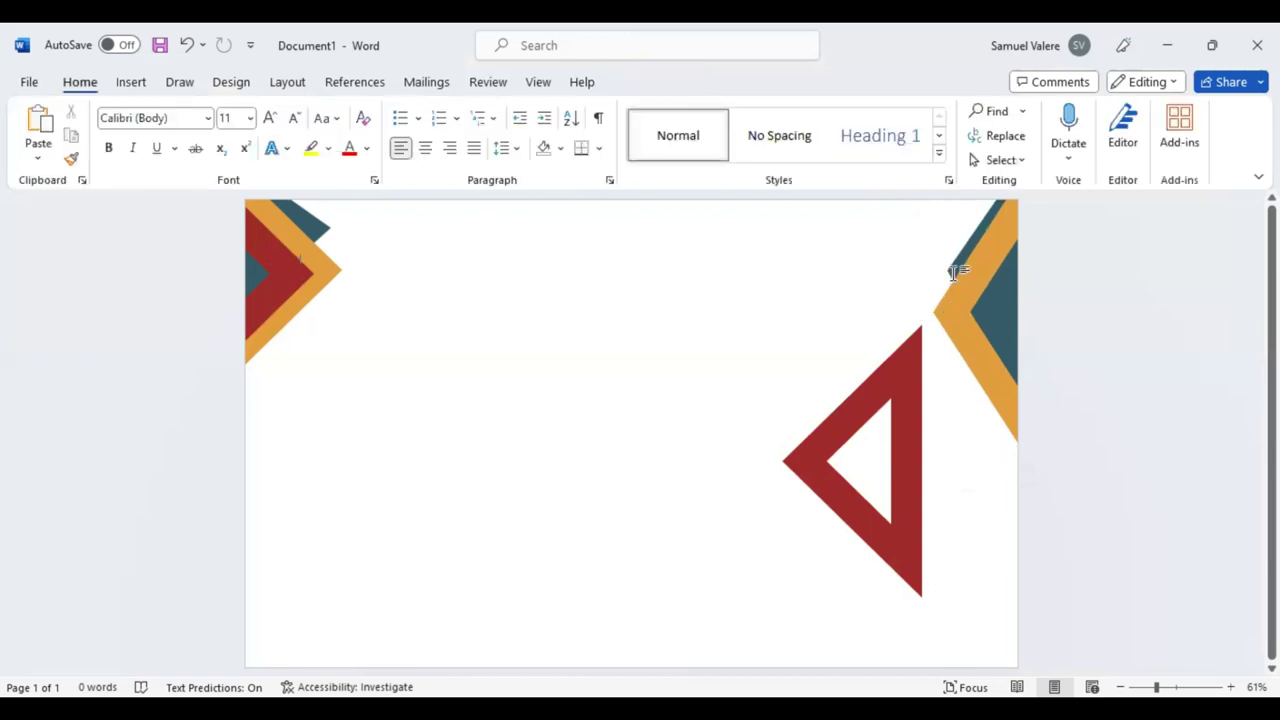
pyautogui.click(953, 271)
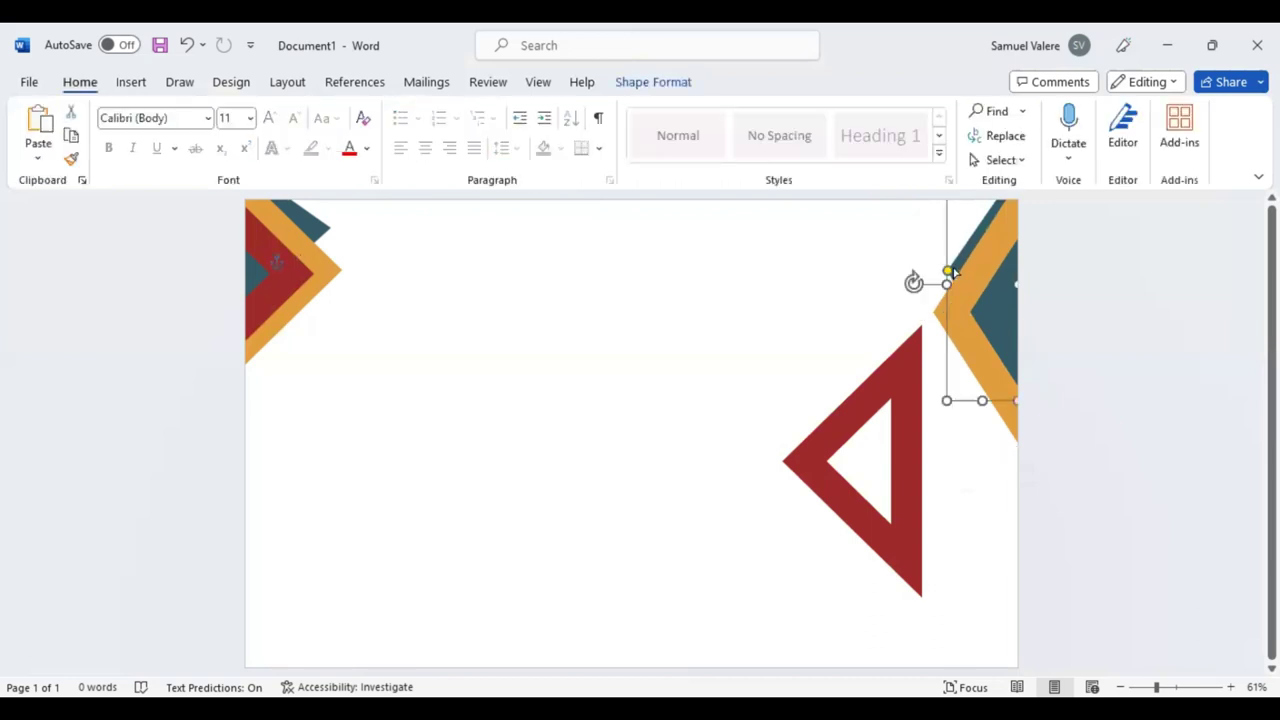
pyautogui.moveTo(953, 271); pyautogui.dragTo(1037, 285)
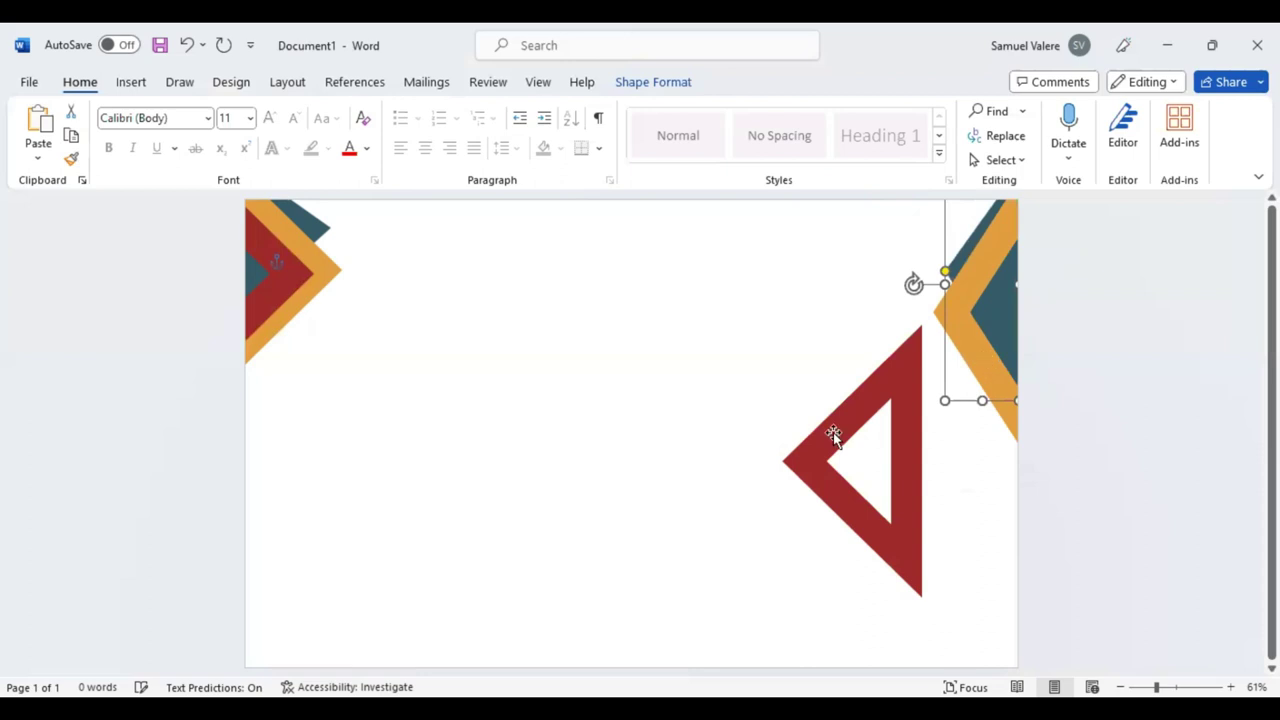
# Step: Move the red triangle onto the top-right chevron and resize it to nest inside
pyautogui.moveTo(833, 432); pyautogui.dragTo(962, 325)
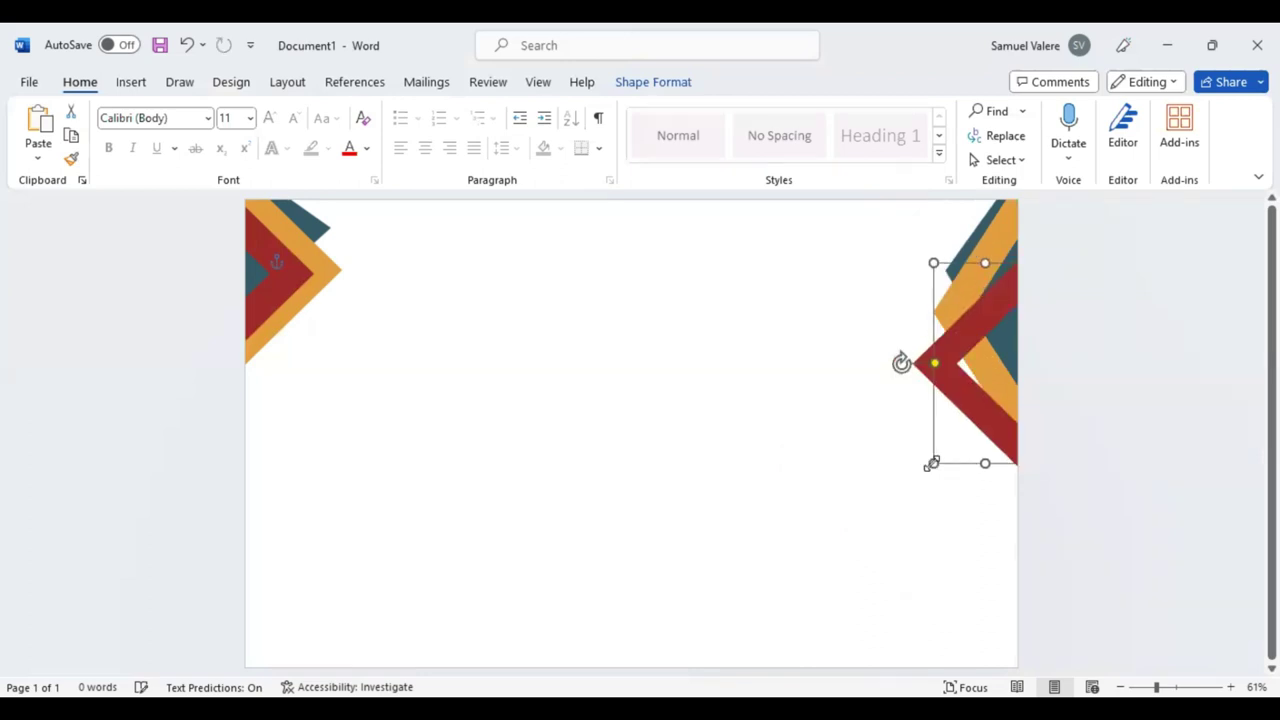
pyautogui.moveTo(932, 464); pyautogui.dragTo(925, 560)
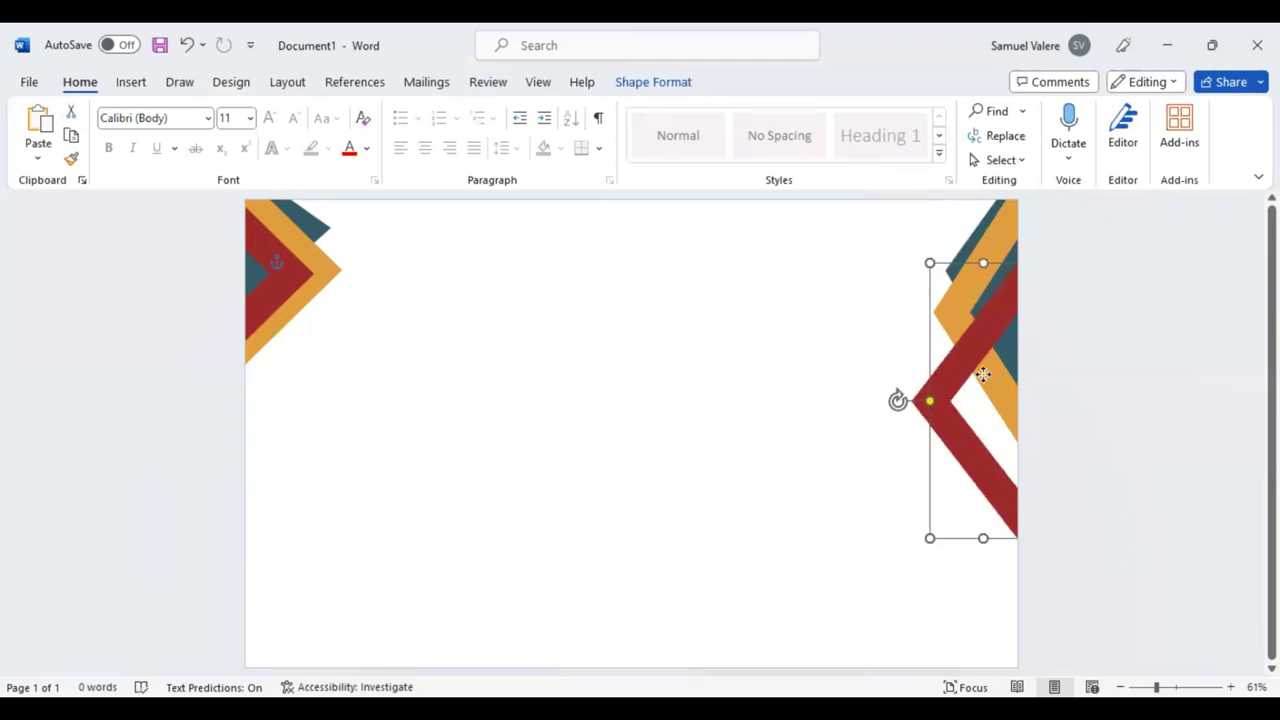
pyautogui.moveTo(983, 374); pyautogui.dragTo(1007, 353)
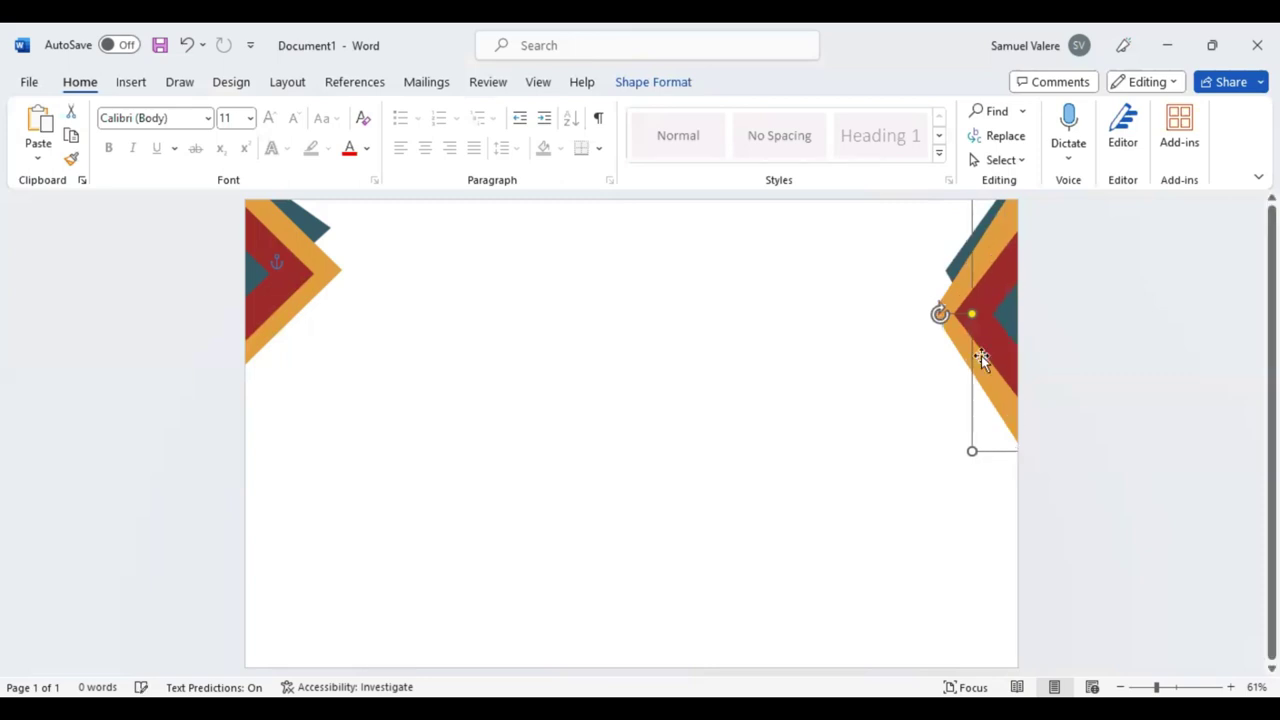
pyautogui.moveTo(977, 351); pyautogui.dragTo(955, 346)
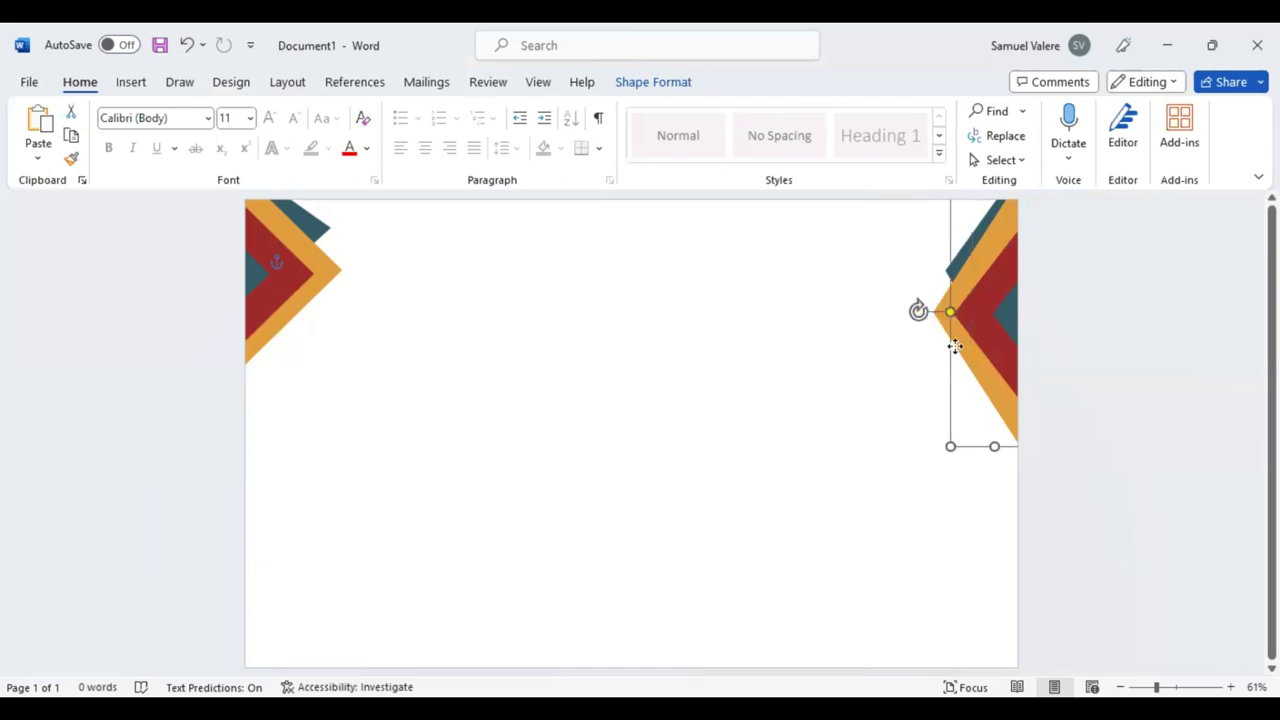
pyautogui.moveTo(950, 446); pyautogui.dragTo(946, 492)
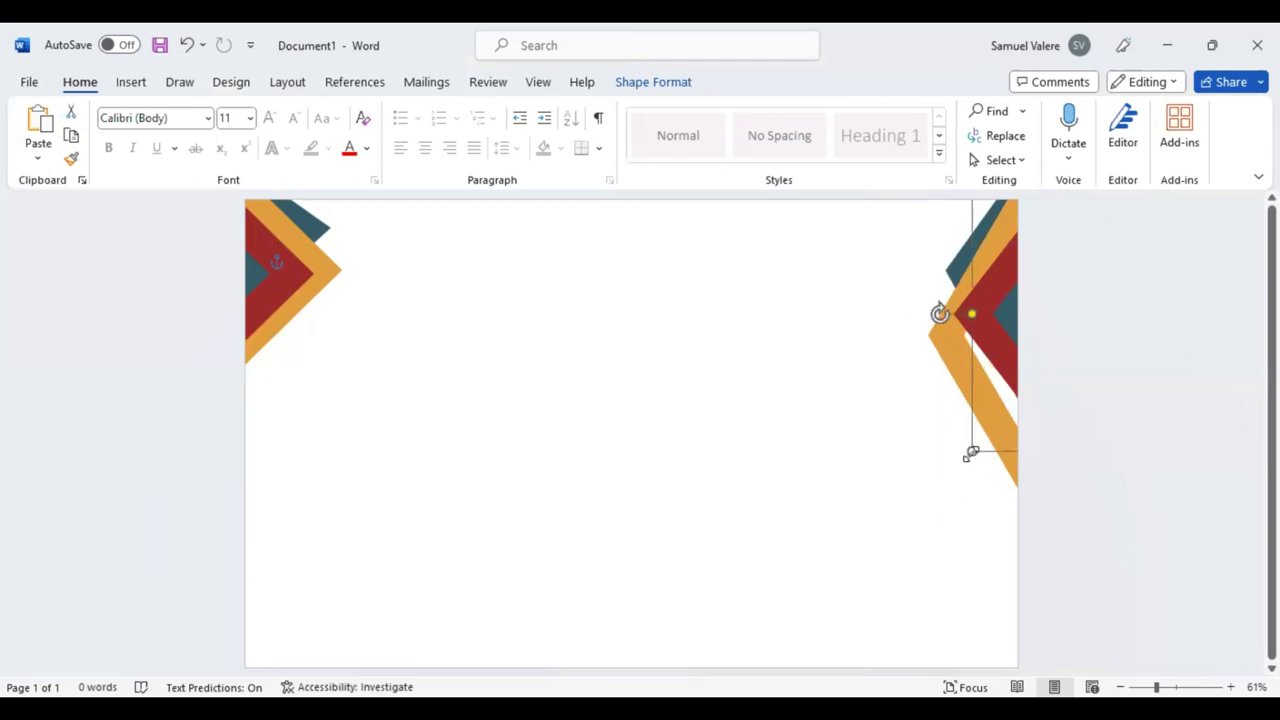
pyautogui.moveTo(971, 455); pyautogui.dragTo(967, 500)
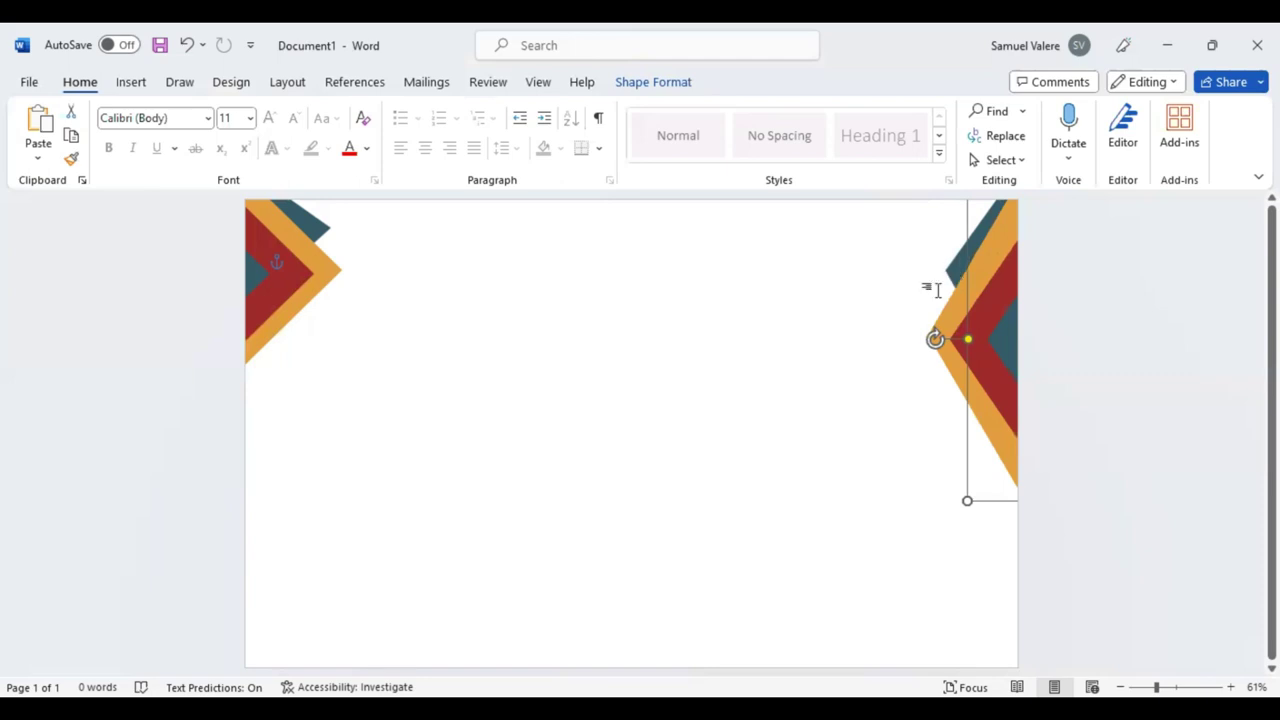
pyautogui.click(318, 363)
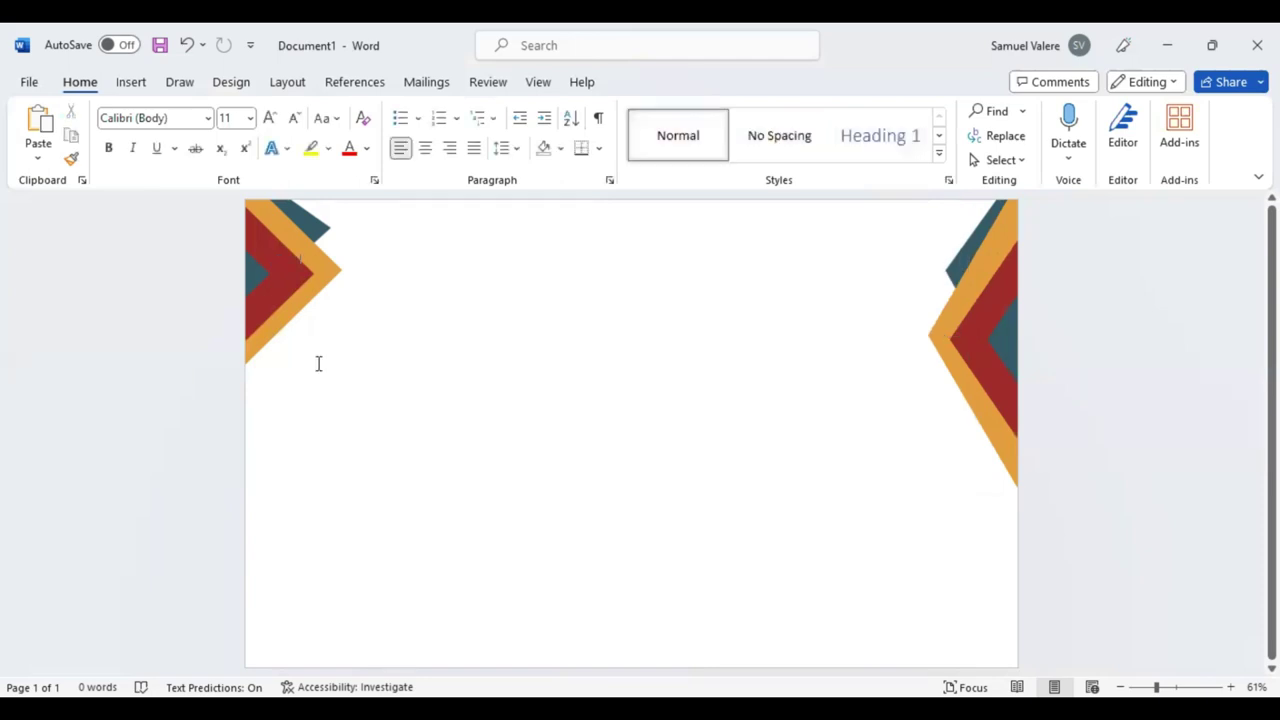
# Step: Add a text box near the page top reading 'Certificate' and select the word
pyautogui.click(130, 88)
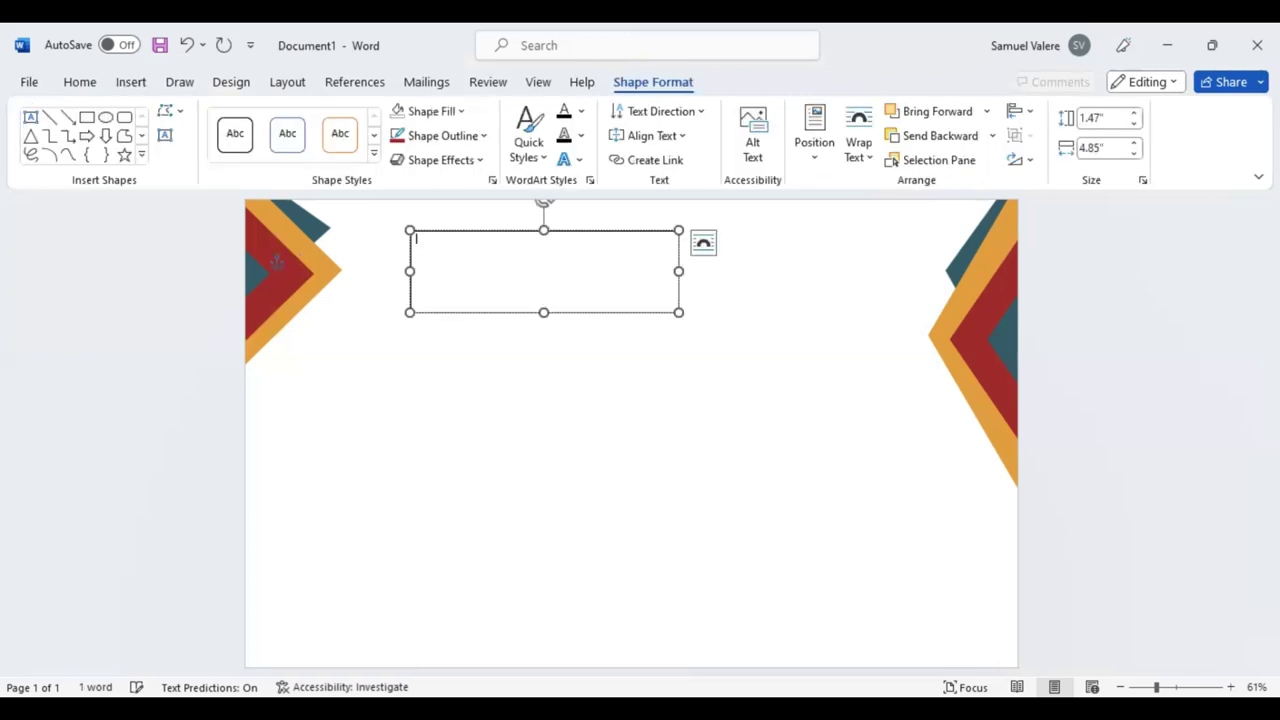
pyautogui.write('Certifica')
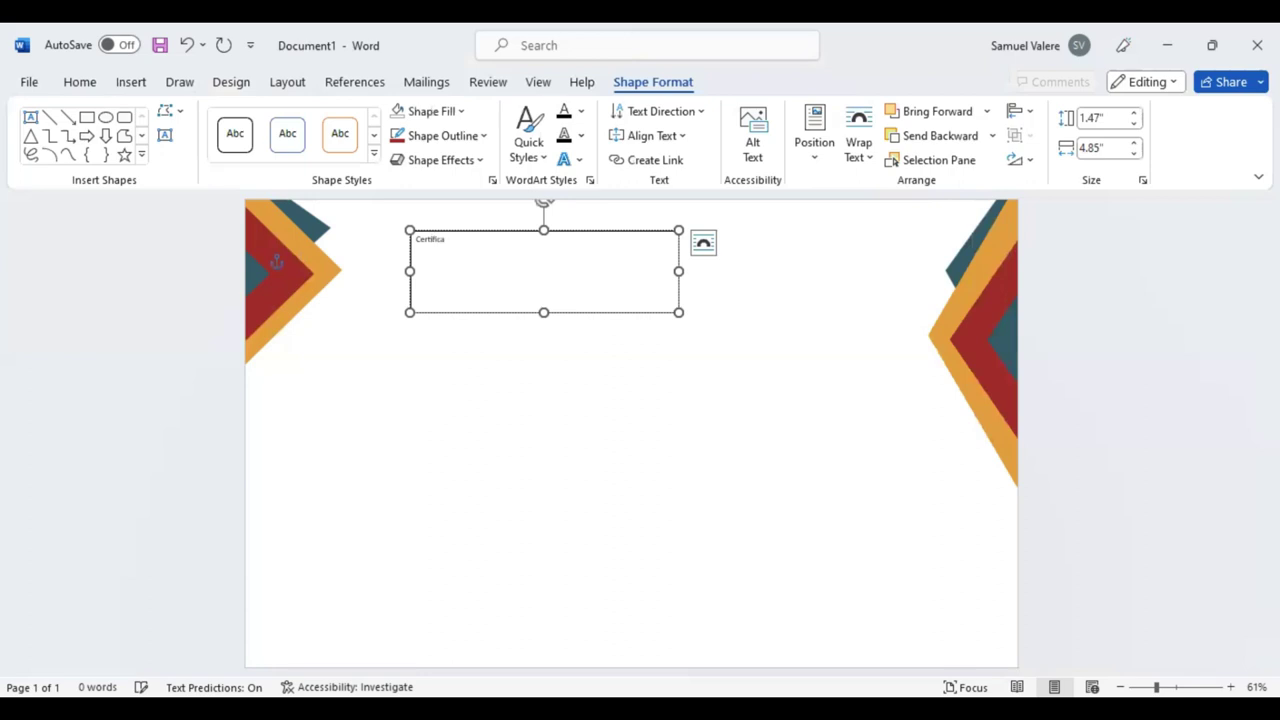
pyautogui.write('te')
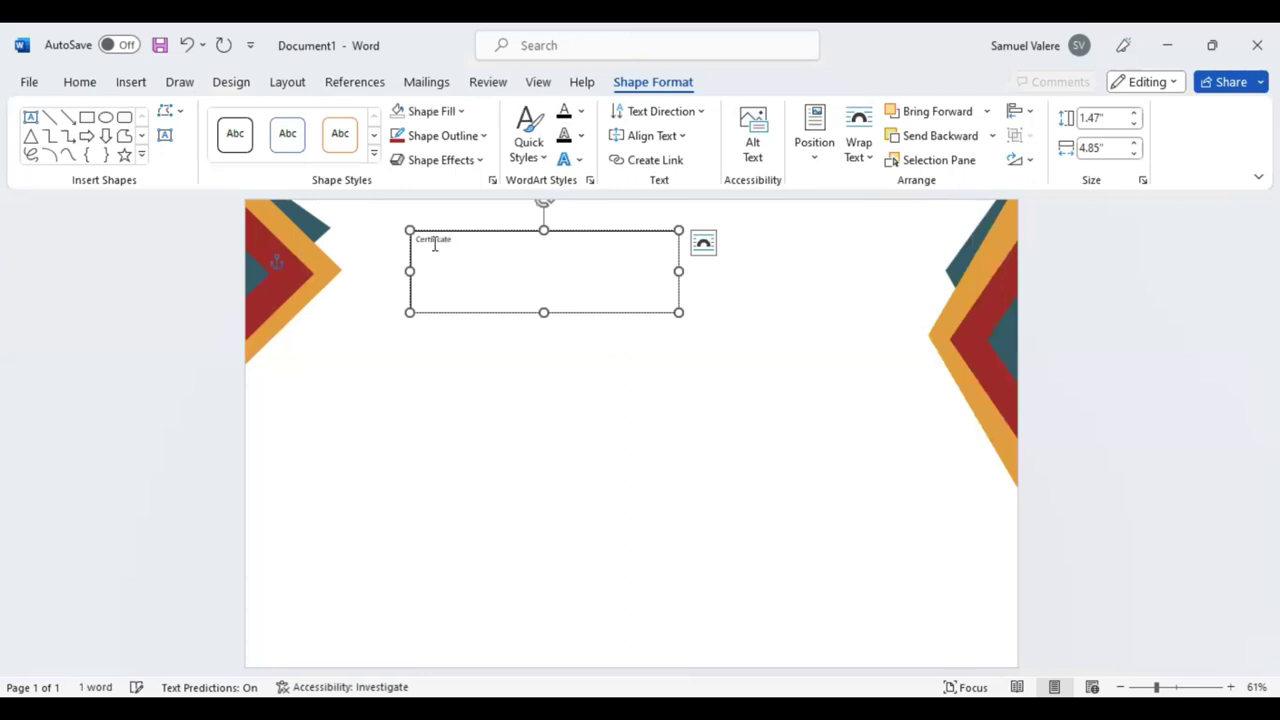
pyautogui.doubleClick(435, 240)
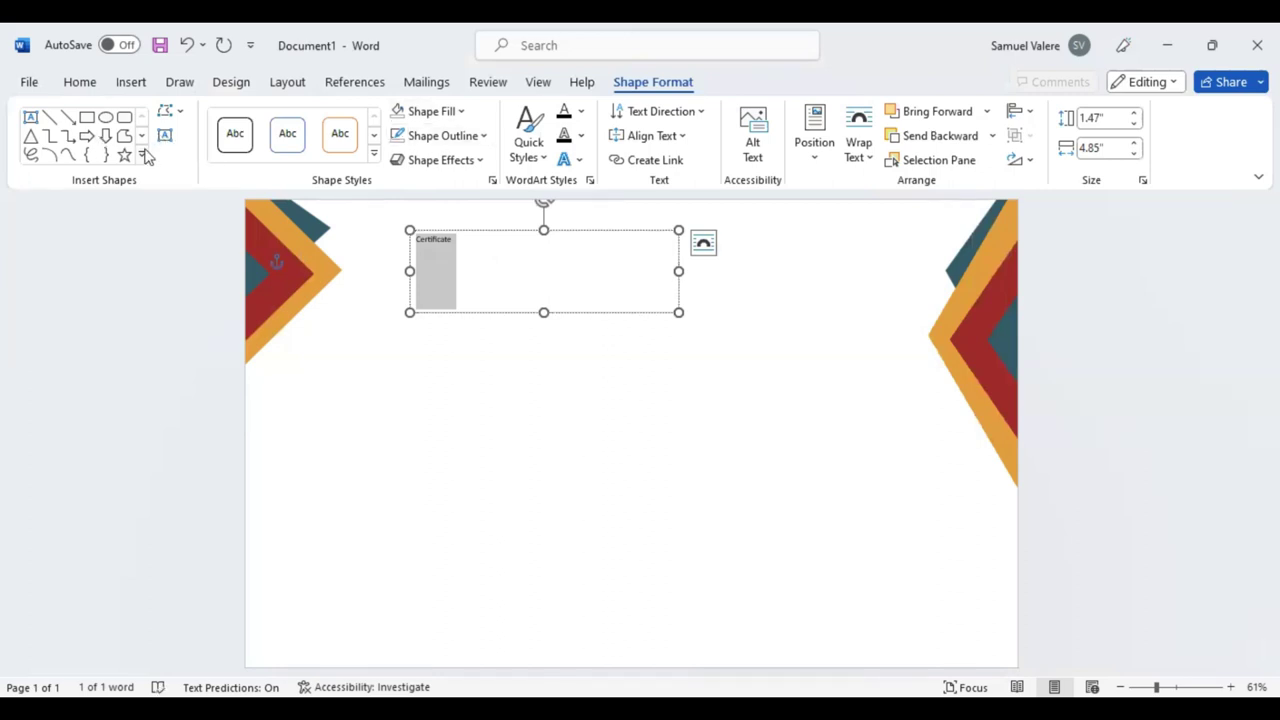
# Step: Centre 'Certificate' in its text box and set it in Monotype Corsiva at 90 pt
pyautogui.click(85, 84)
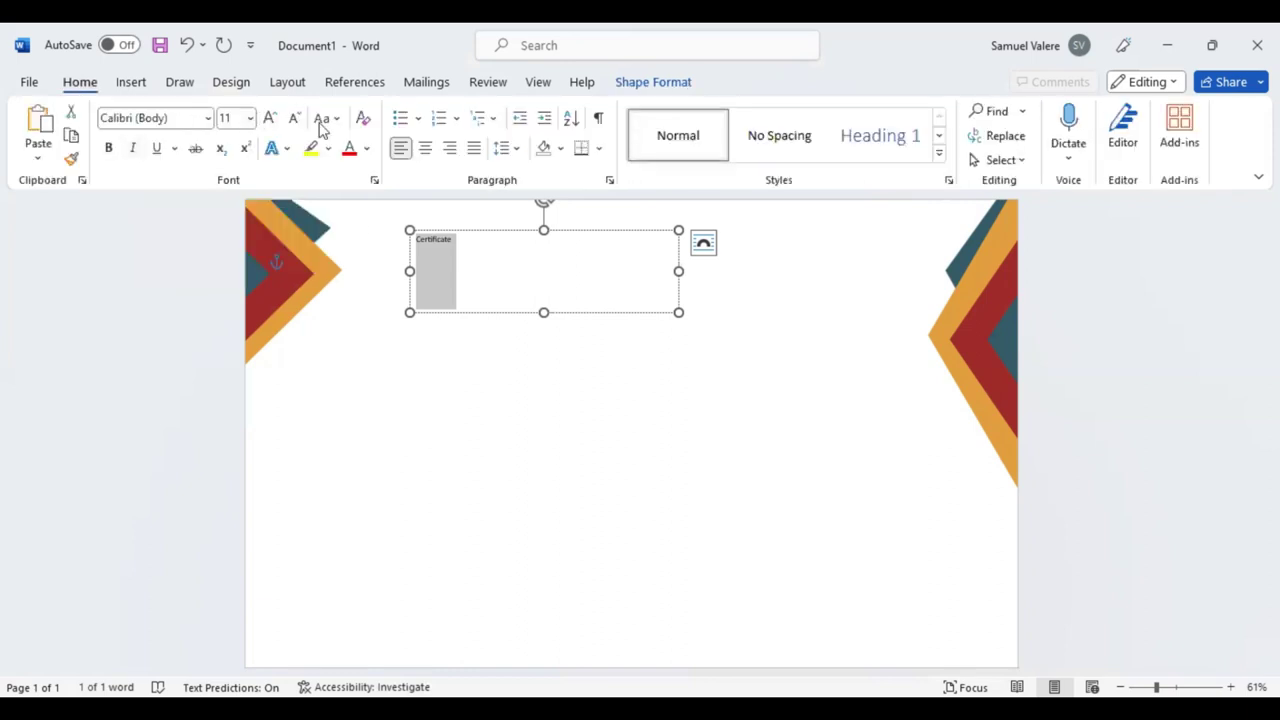
pyautogui.hotkey('ctrl', ']')
pyautogui.hotkey('ctrl', 'e')
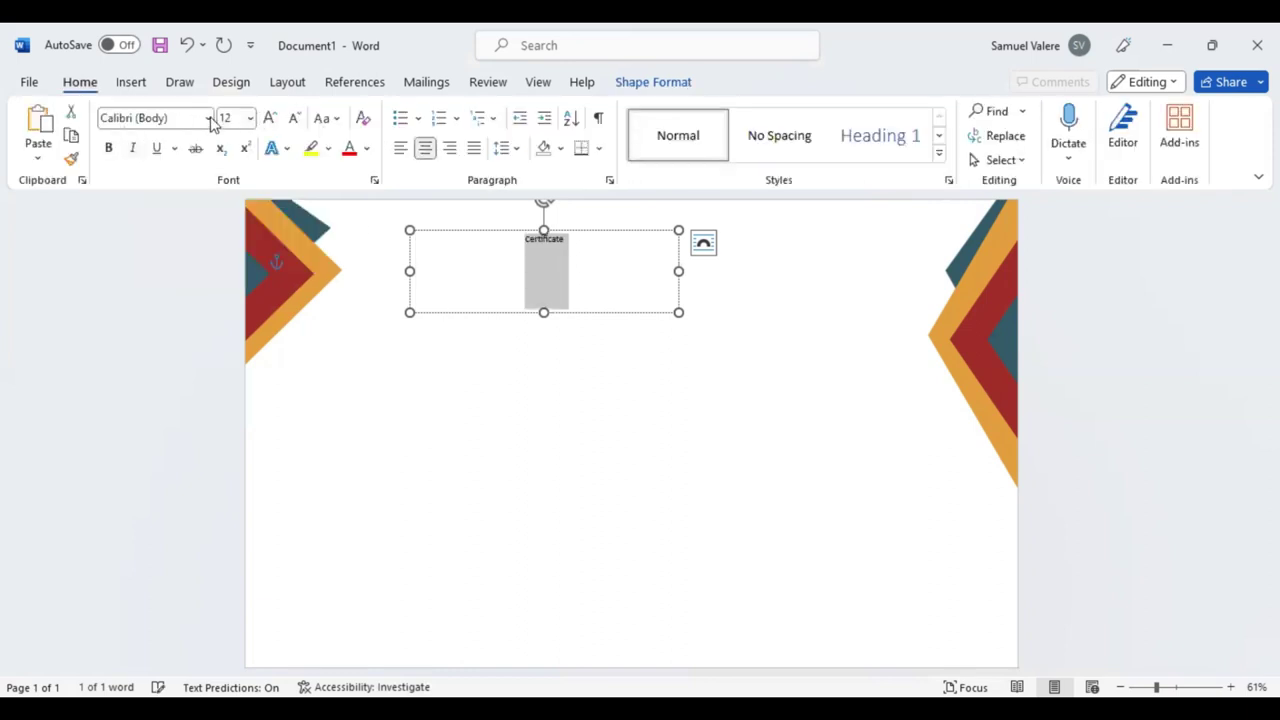
pyautogui.click(208, 118)
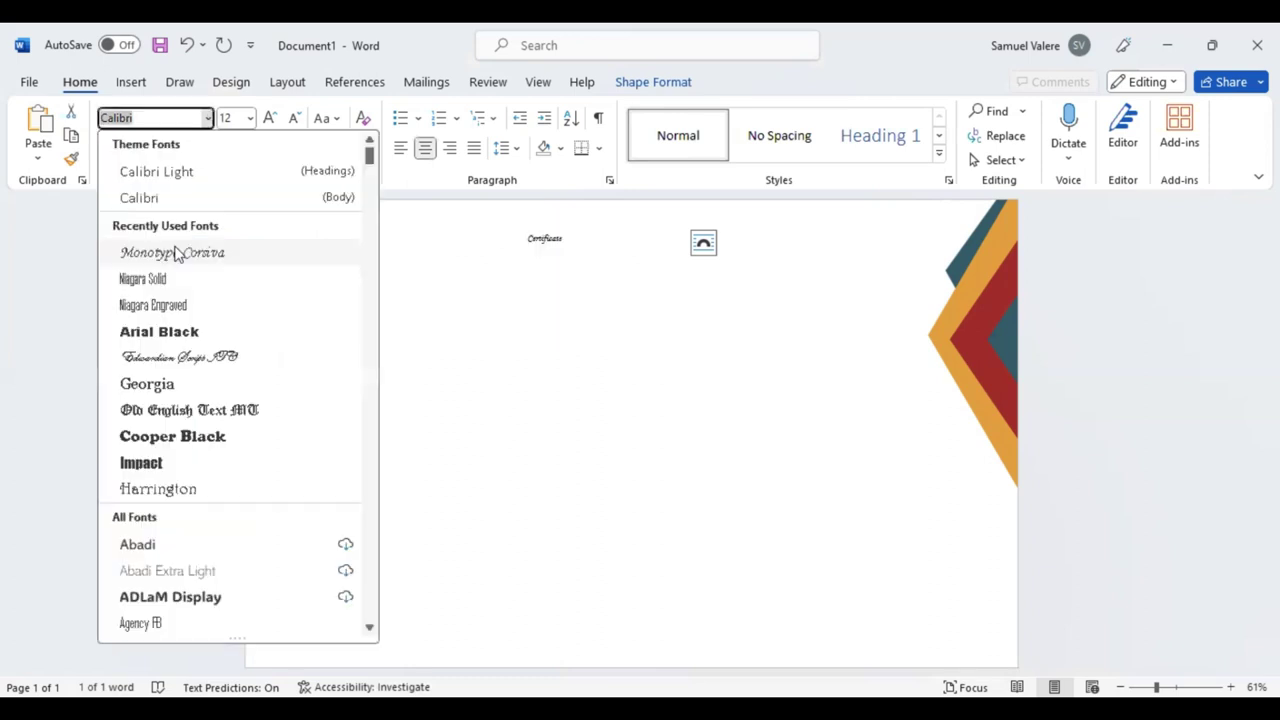
pyautogui.click(166, 252)
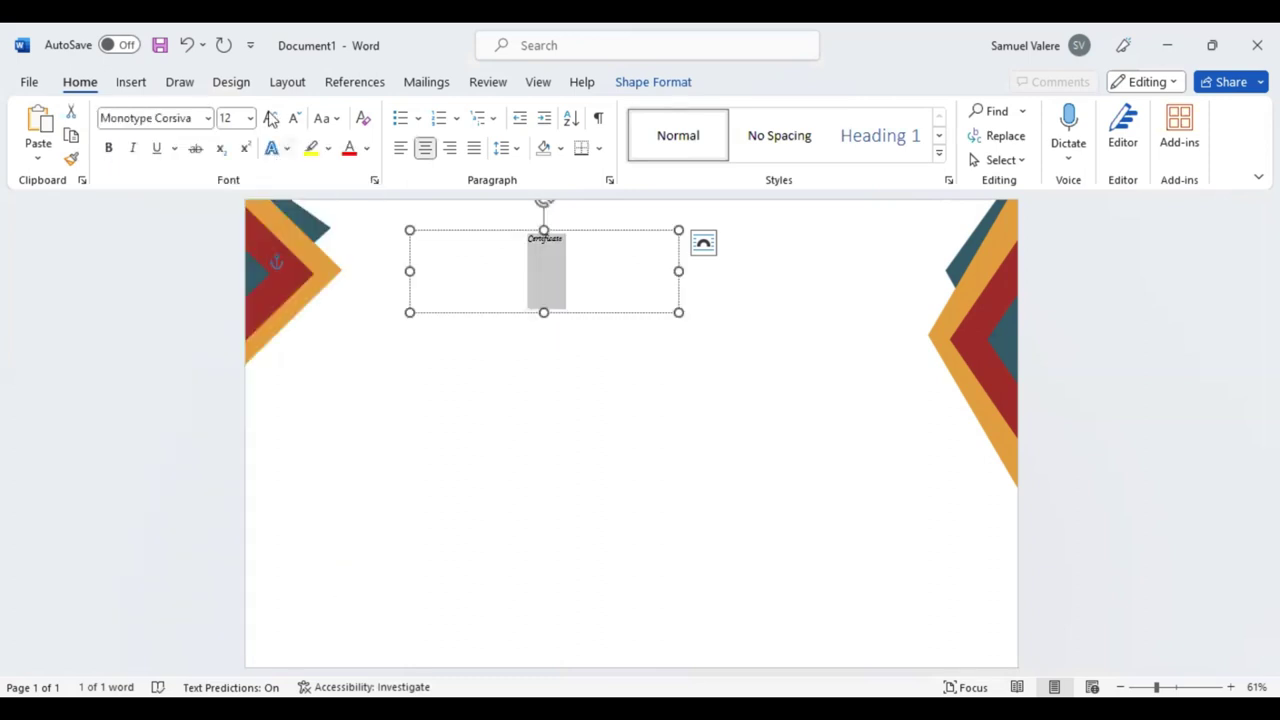
pyautogui.click(271, 118)
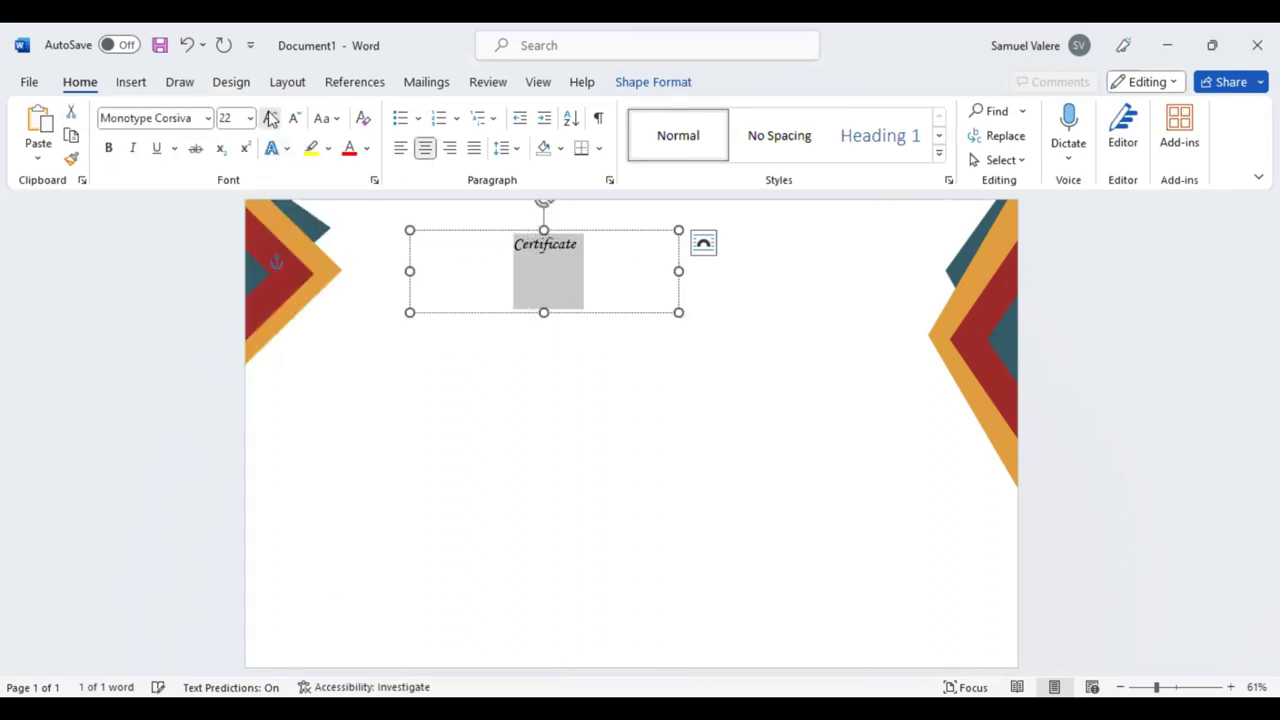
pyautogui.click(271, 118)
pyautogui.click(271, 118)
pyautogui.click(271, 118)
pyautogui.click(271, 118)
pyautogui.click(271, 118)
pyautogui.click(271, 118)
pyautogui.click(271, 118)
pyautogui.click(271, 118)
pyautogui.click(271, 118)
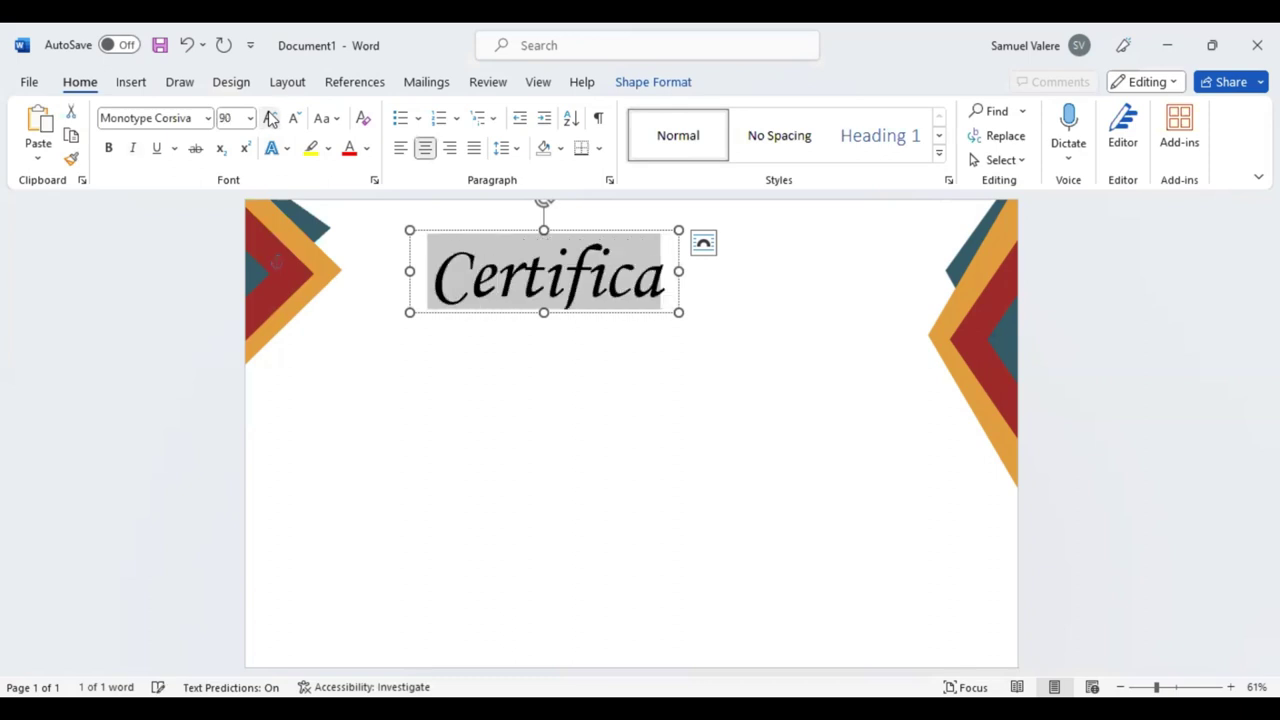
pyautogui.click(296, 119)
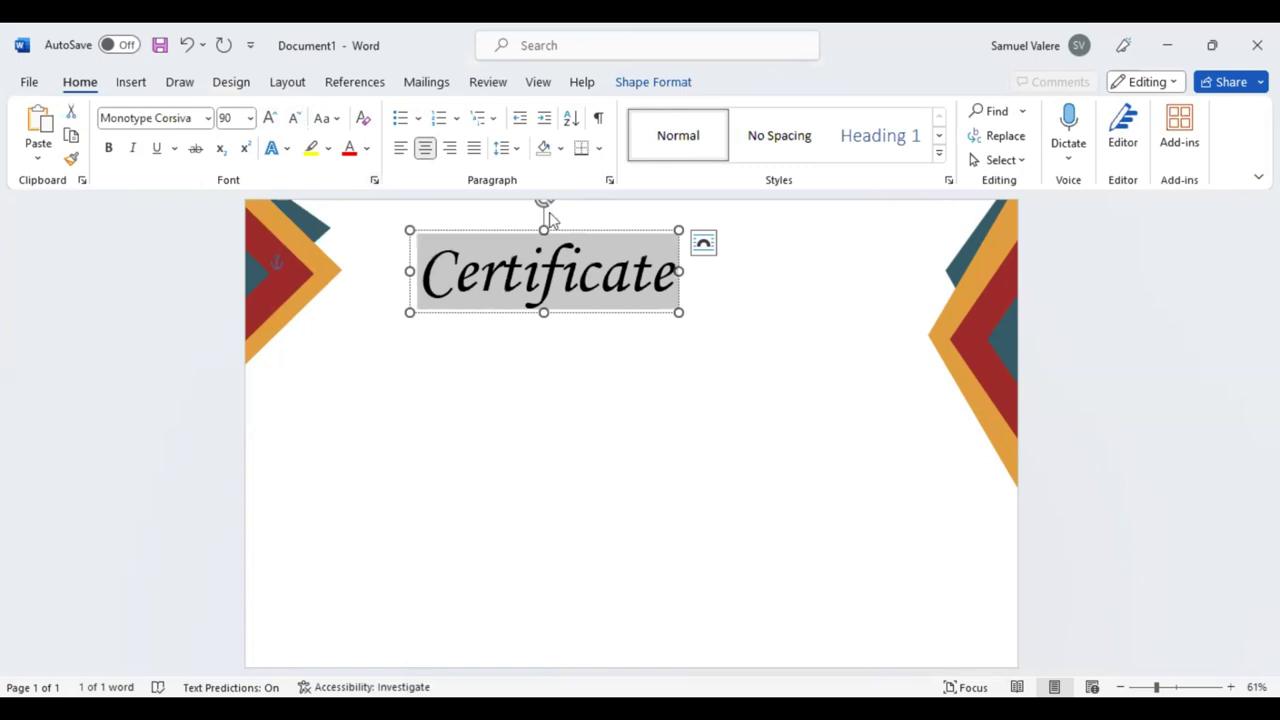
pyautogui.hotkey('ctrl', 'd')
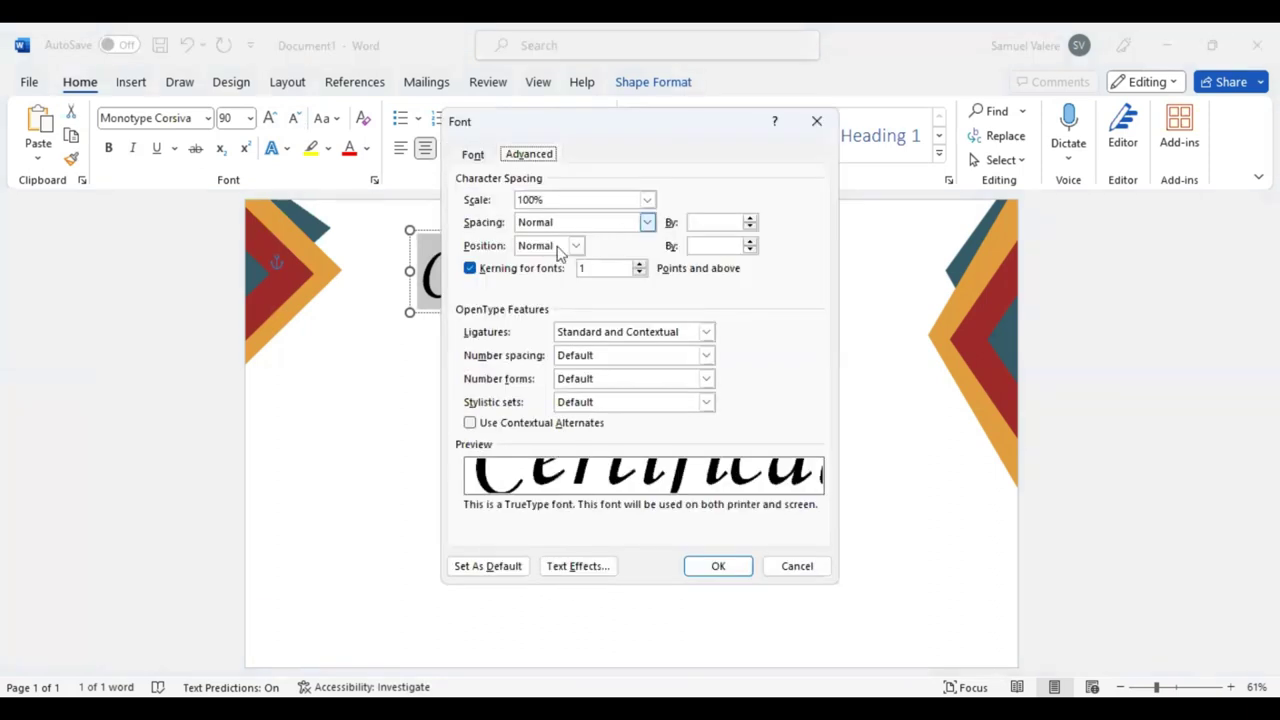
# Step: Expand the Certificate letter spacing by 6 pt, then move its text box lower and make it wider
pyautogui.press('Down')
pyautogui.click(697, 222)
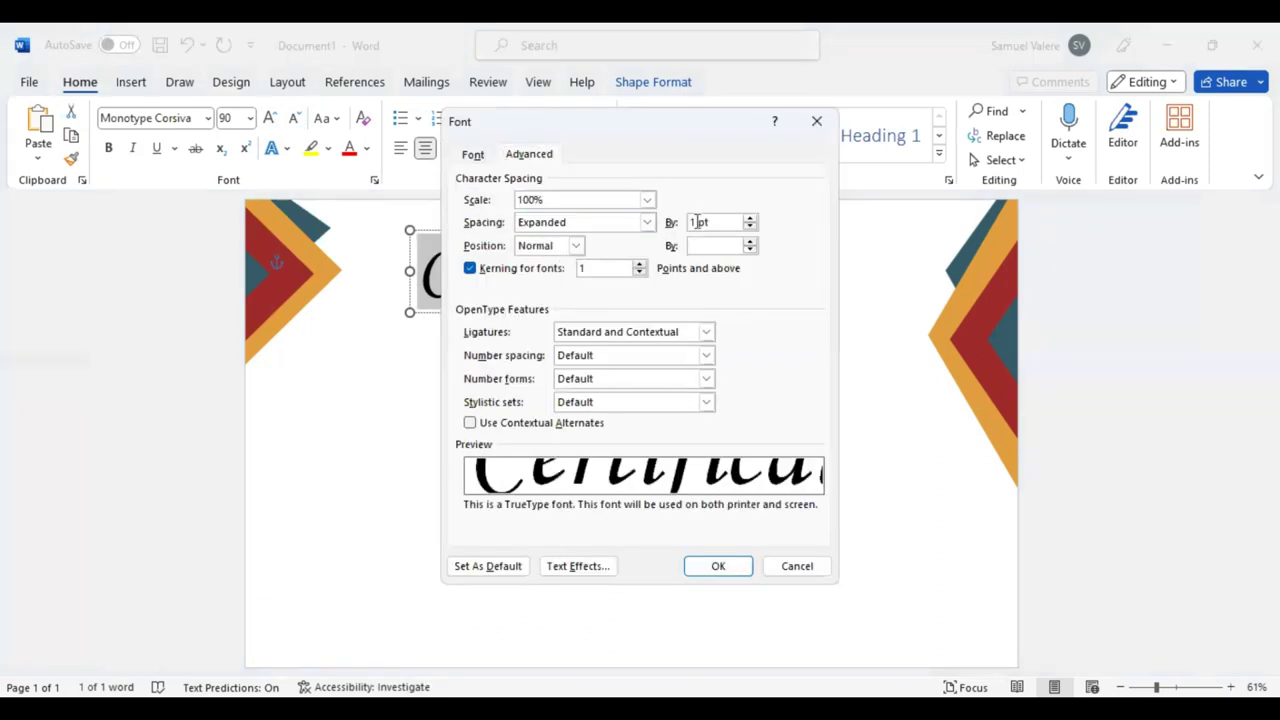
pyautogui.press('BackSpace')
pyautogui.write('6')
pyautogui.press('Return')
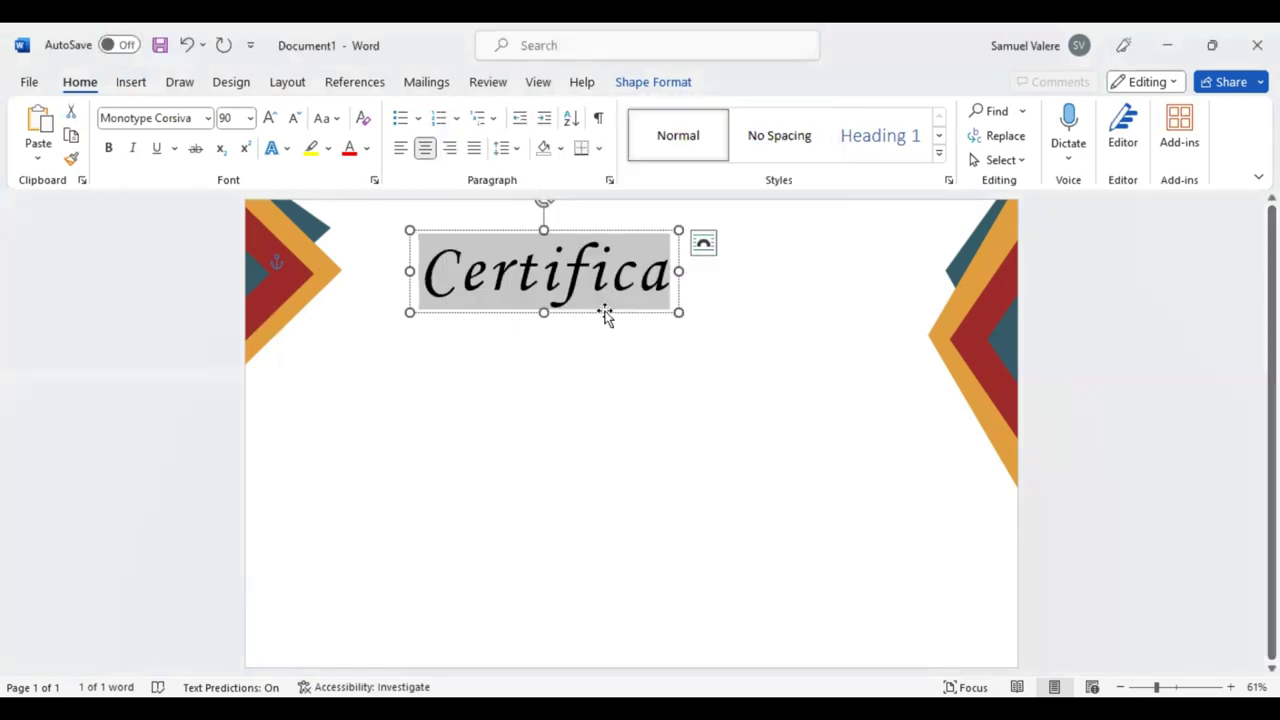
pyautogui.moveTo(605, 314)
pyautogui.mouseDown()
pyautogui.moveTo(596, 347)
pyautogui.moveTo(573, 338)
pyautogui.mouseUp()
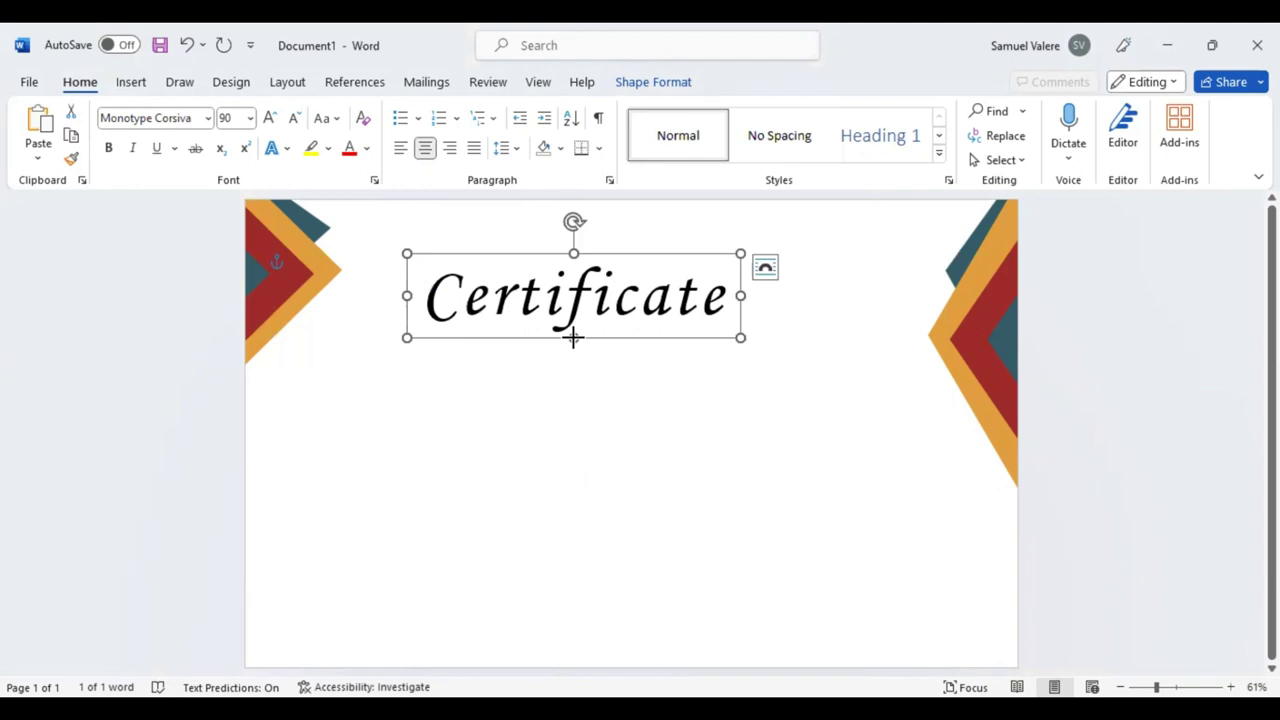
pyautogui.doubleClick(590, 296)
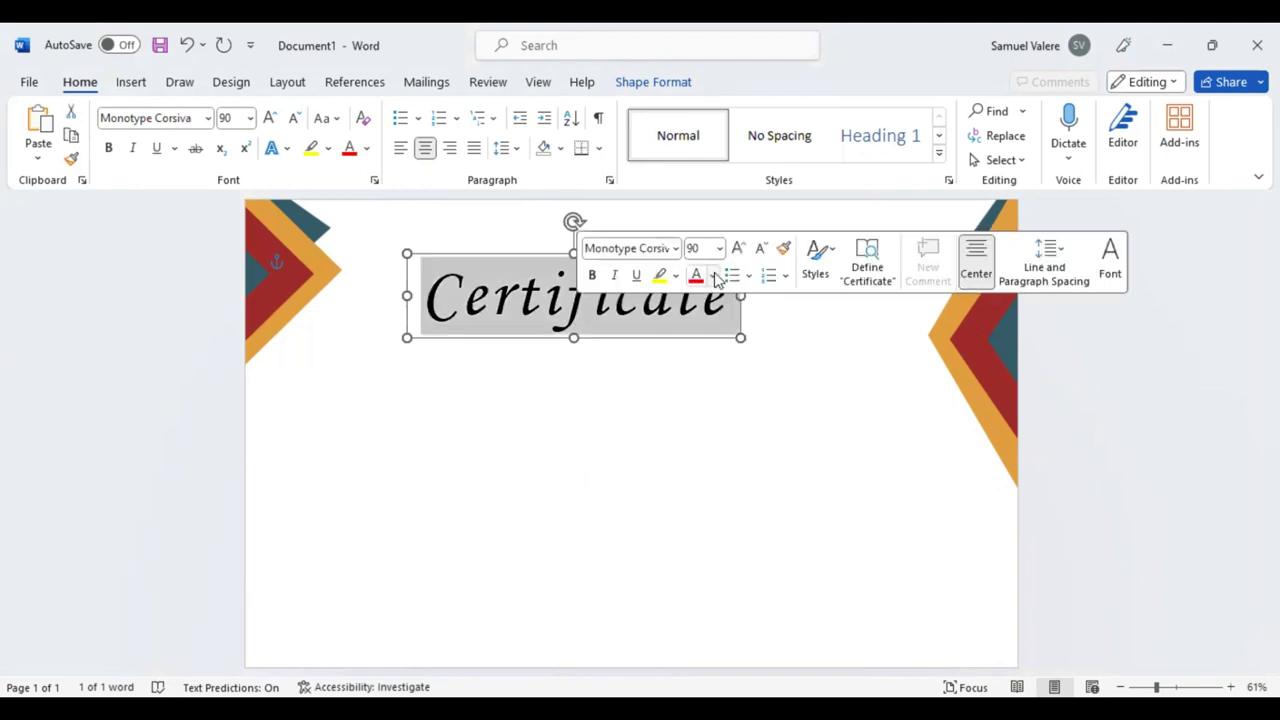
# Step: Colour the Certificate title dark red and reduce it to 85 pt
pyautogui.click(714, 277)
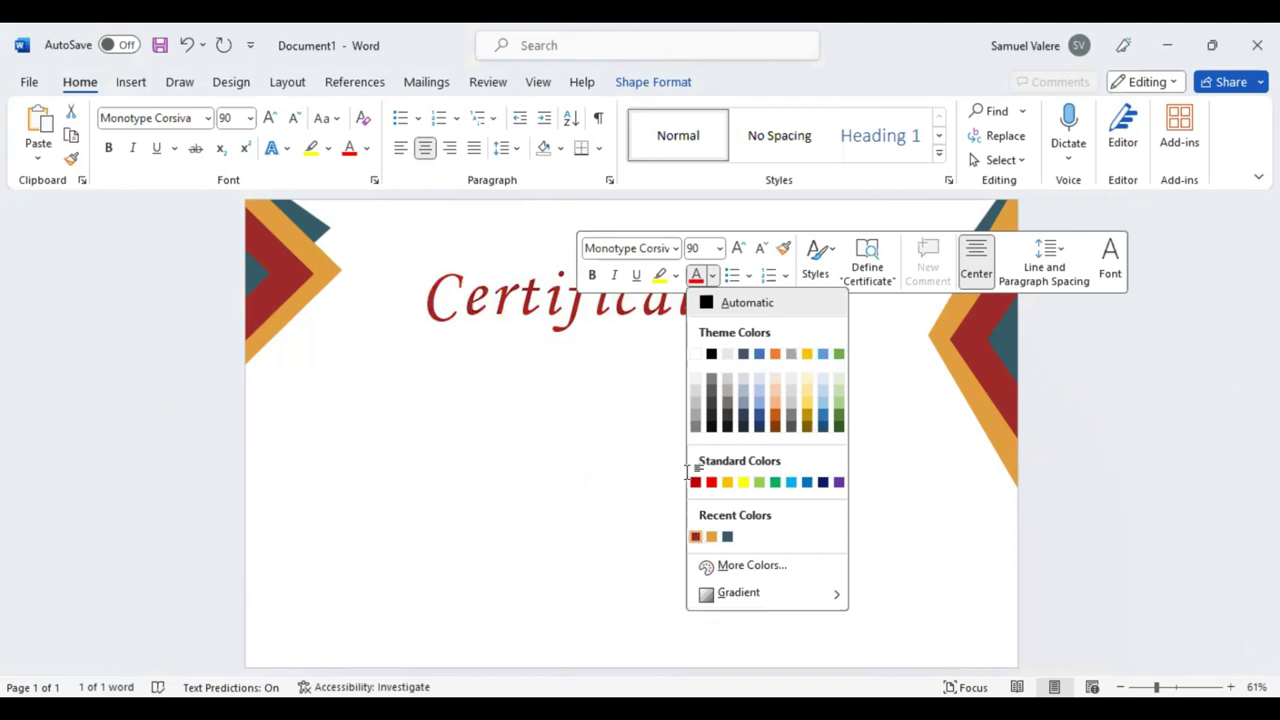
pyautogui.click(694, 480)
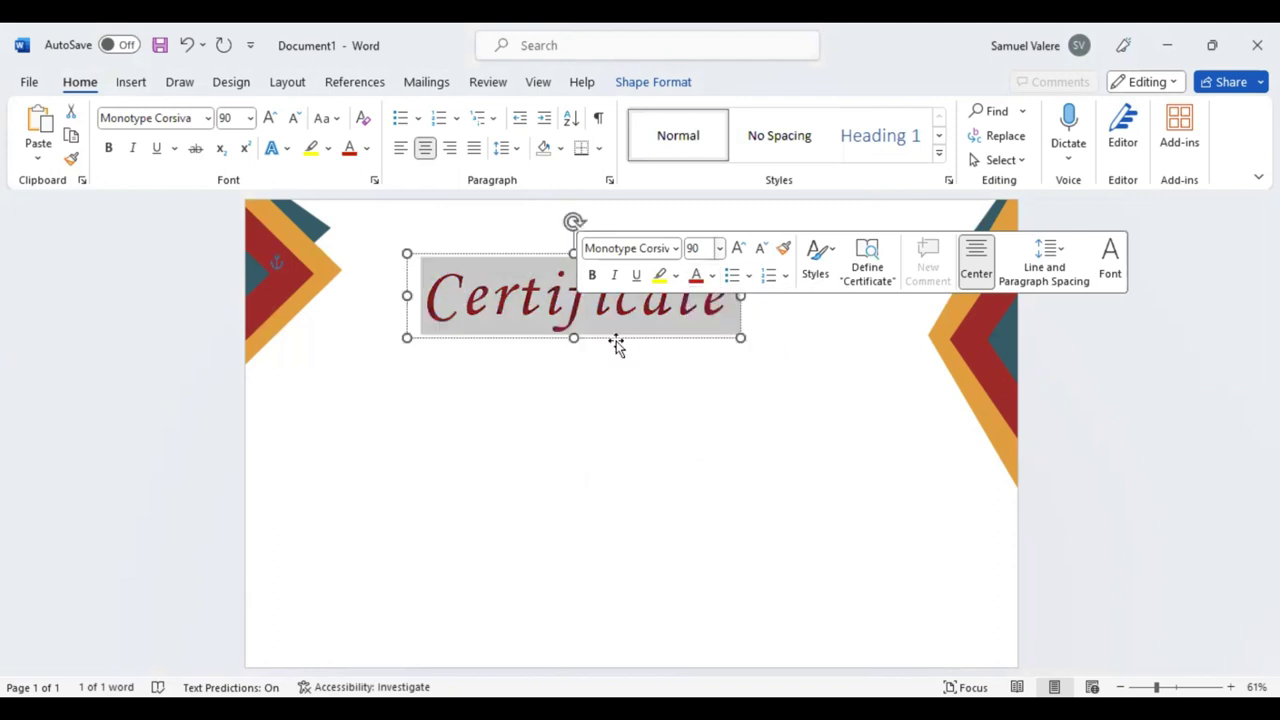
pyautogui.click(698, 248)
pyautogui.write('8')
pyautogui.write('5')
pyautogui.press('Return')
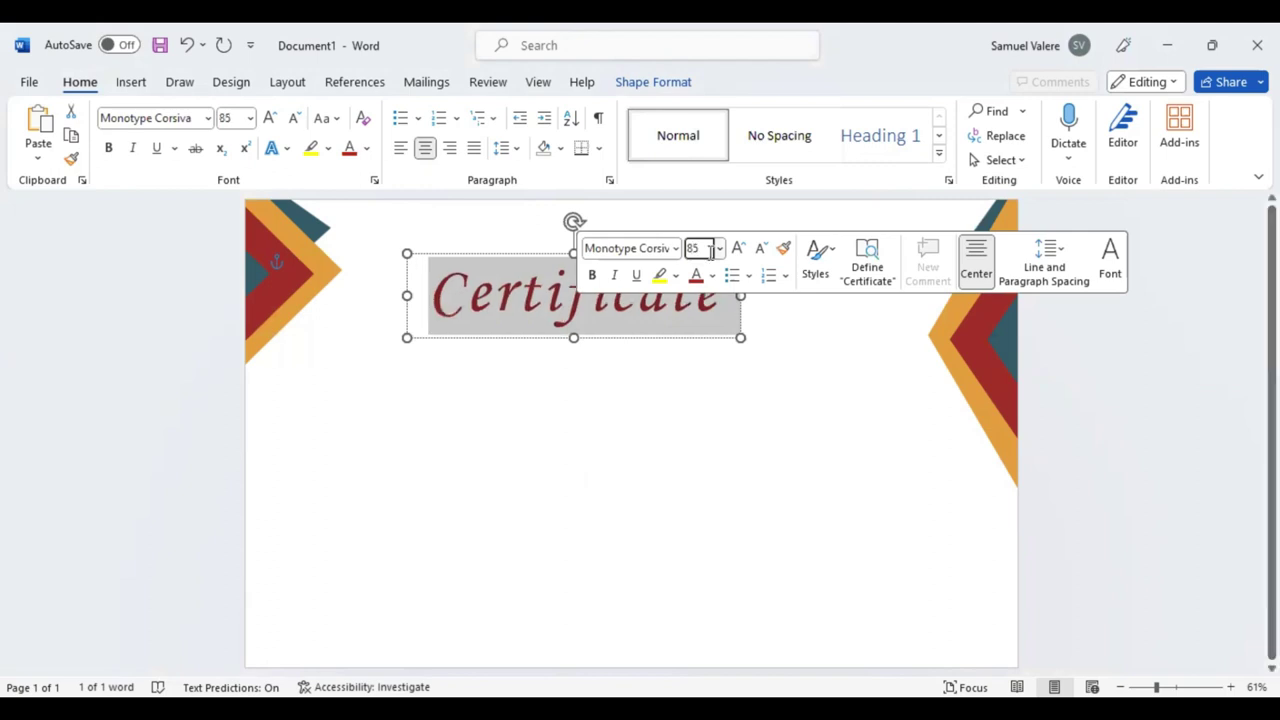
pyautogui.click(584, 338)
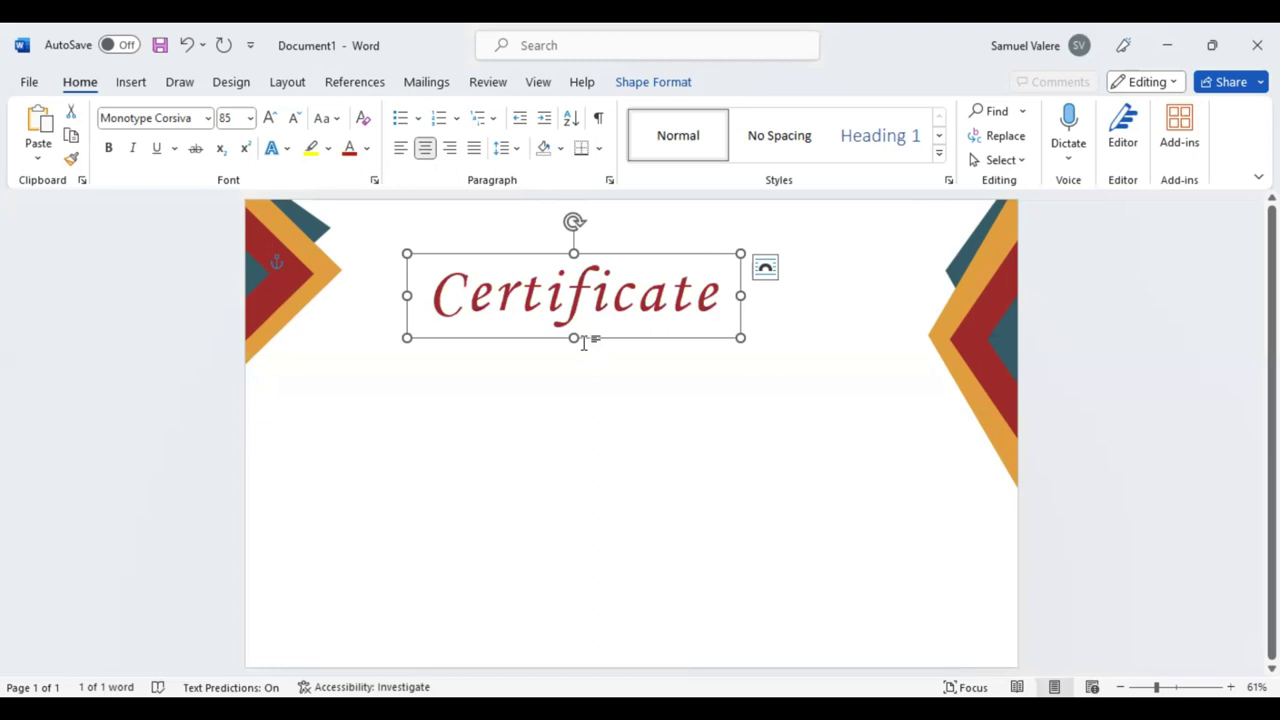
# Step: Duplicate the title box, change its text to 'Of Appreciation', then widen and reposition it
pyautogui.hotkey('ctrl', 'c')
pyautogui.hotkey('ctrl', 'v')
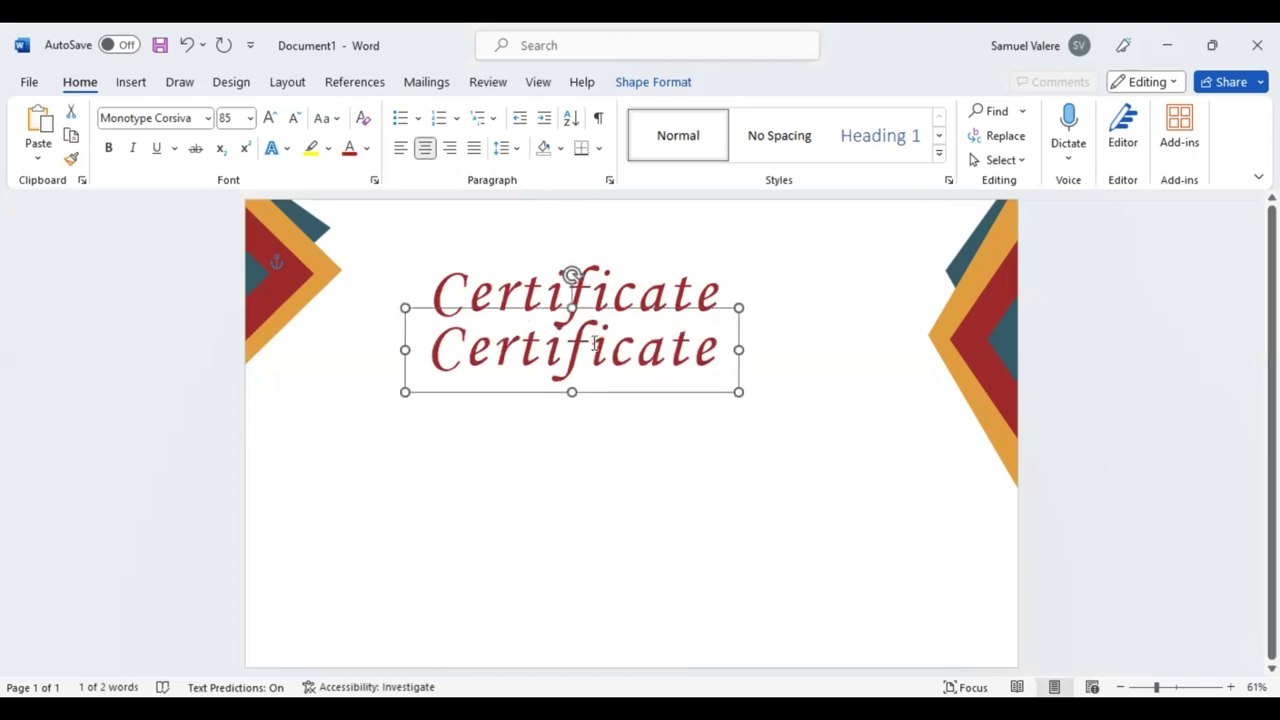
pyautogui.doubleClick(595, 347)
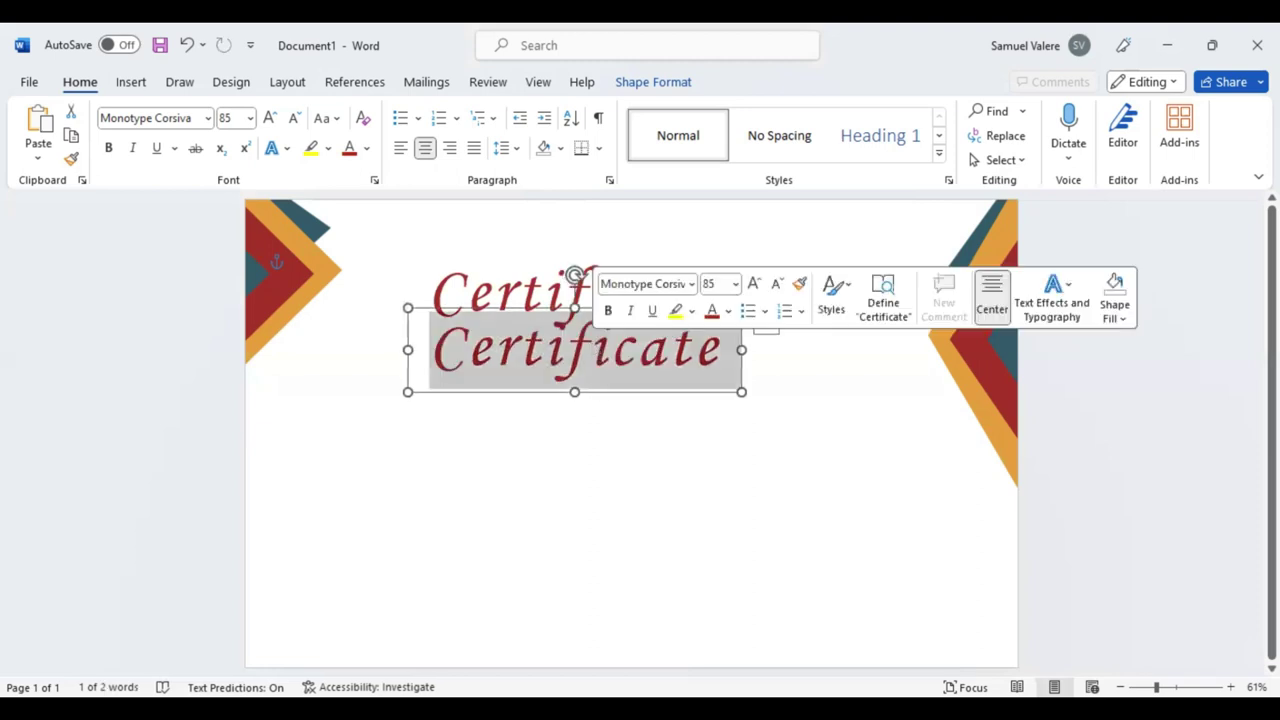
pyautogui.write('Of App')
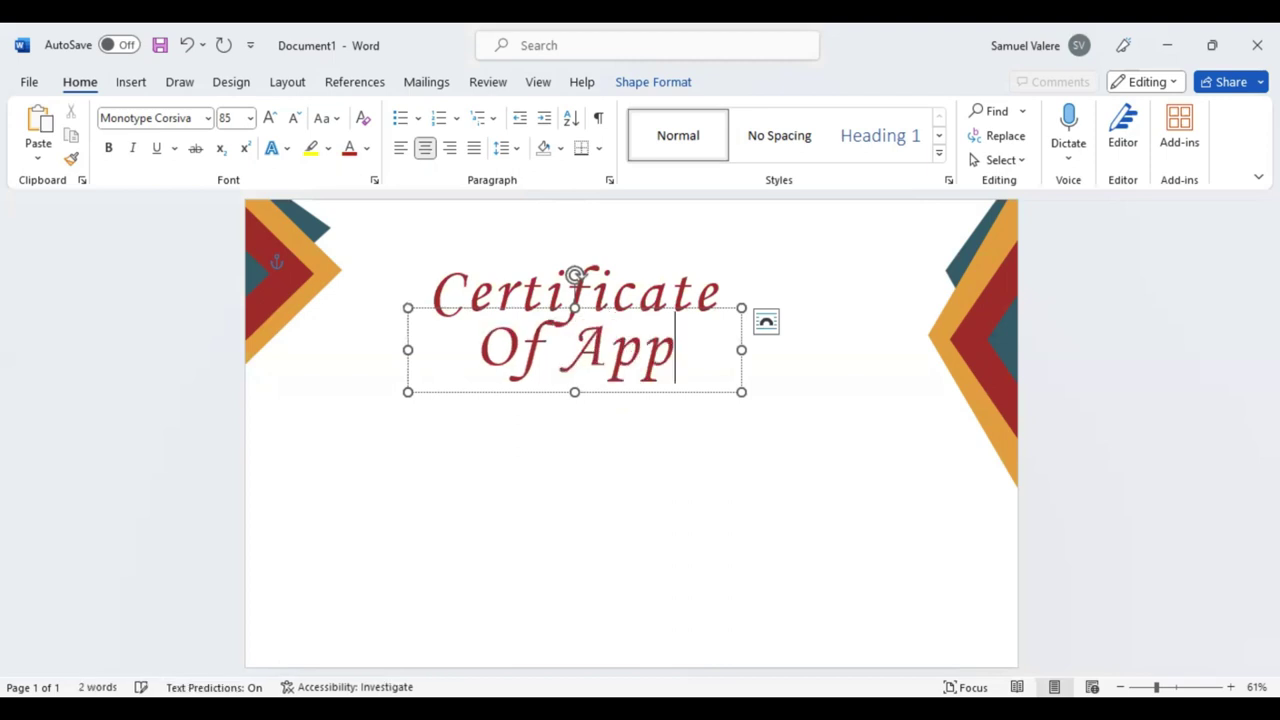
pyautogui.write('rec')
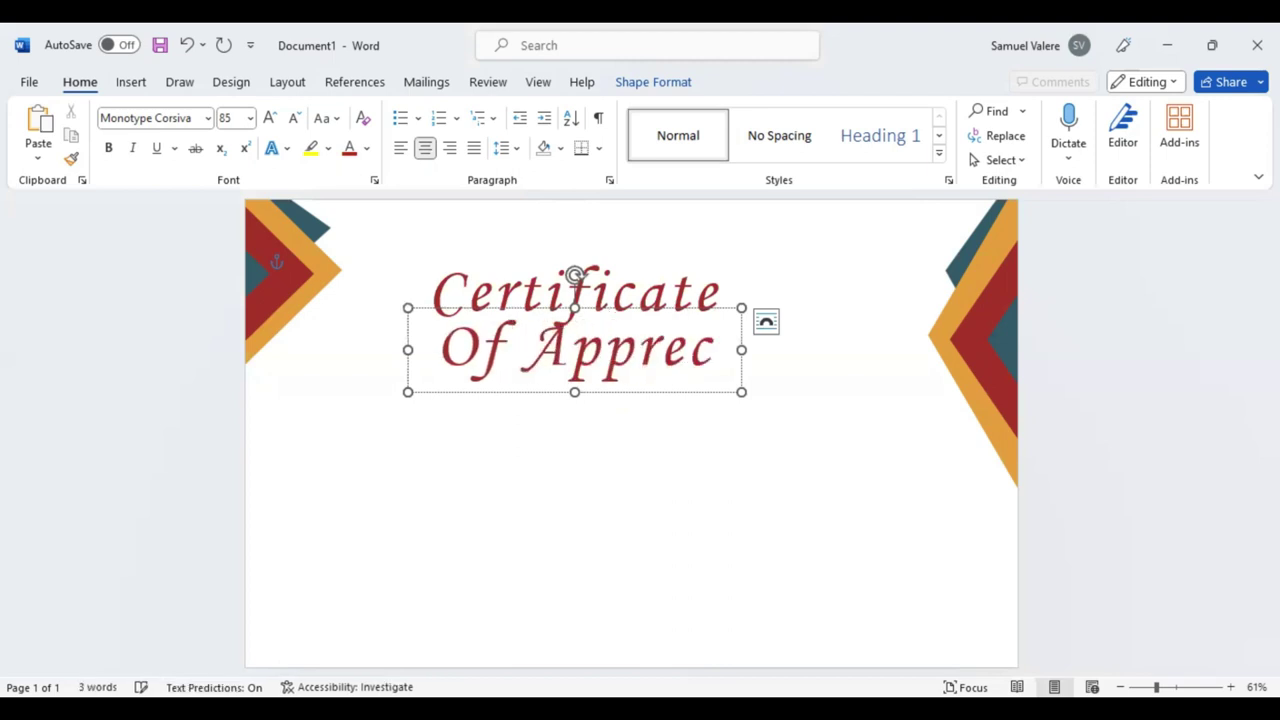
pyautogui.hotkey('ctrl', 'BackSpace')
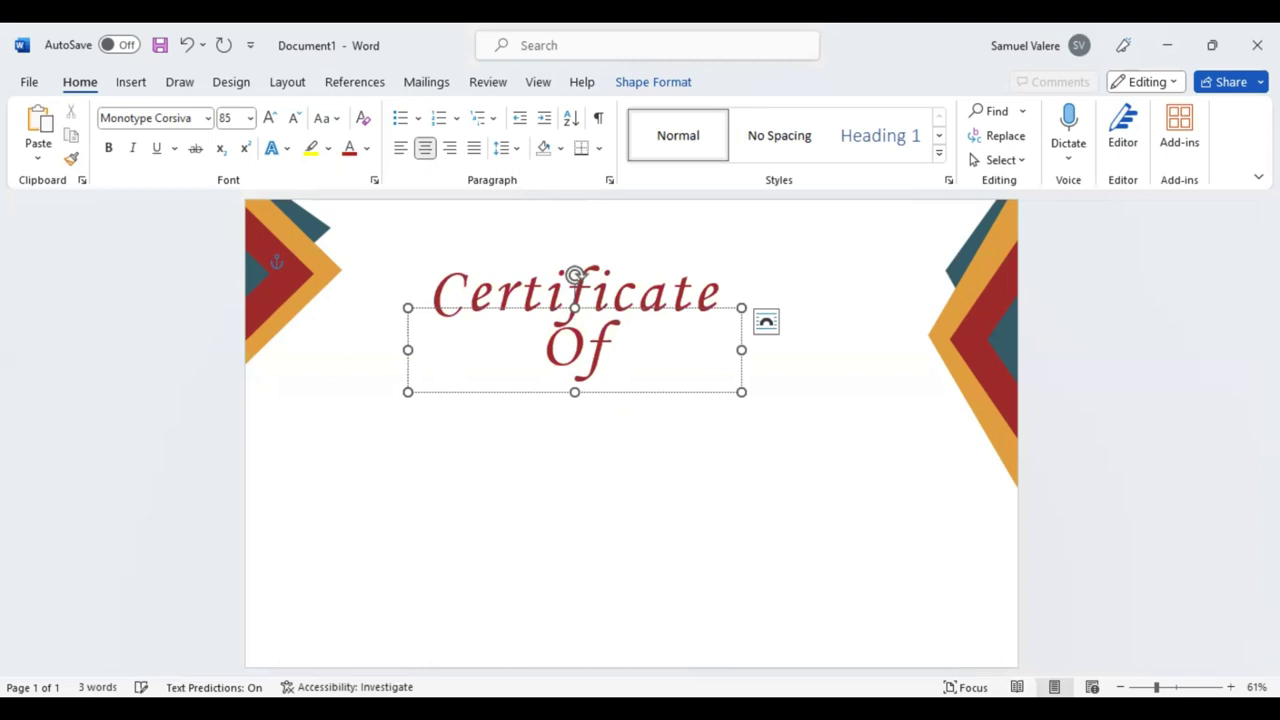
pyautogui.moveTo(741, 349); pyautogui.dragTo(886, 349)
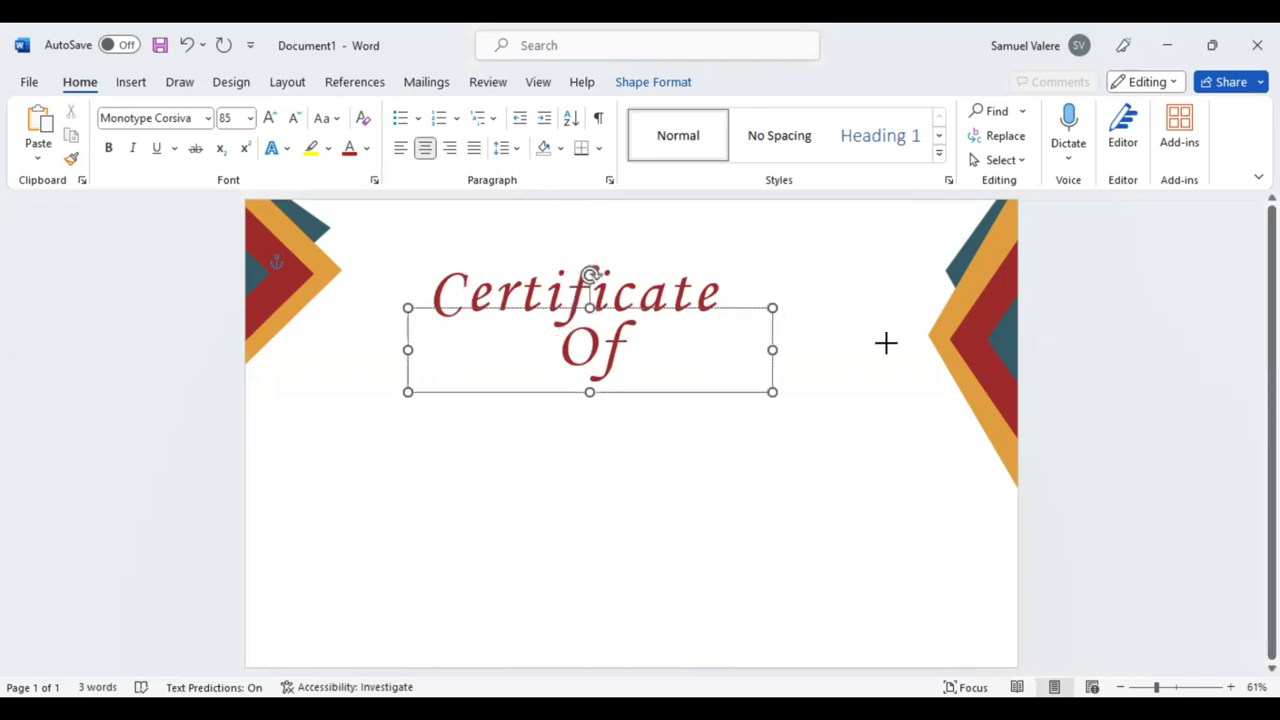
pyautogui.moveTo(648, 394); pyautogui.dragTo(627, 395)
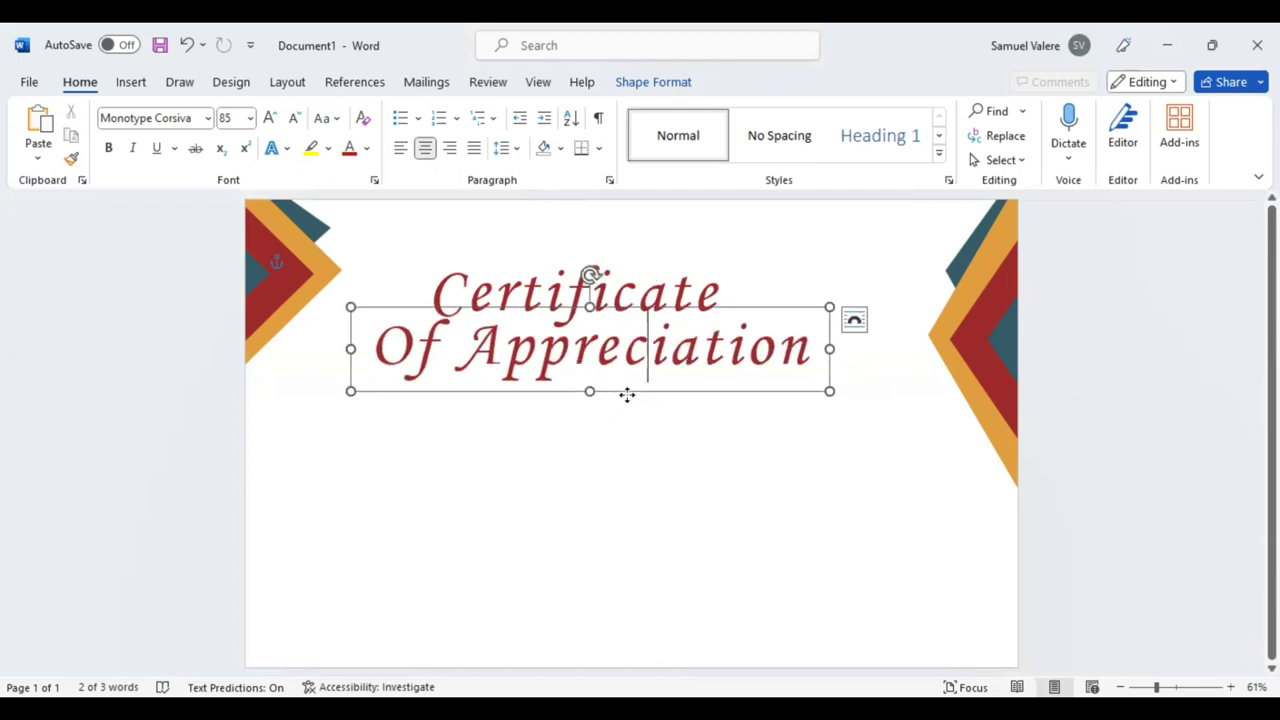
# Step: Shrink the subtitle to 28 pt and place it just under the Certificate title
pyautogui.hotkey('ctrl', 'a')
pyautogui.click(822, 290)
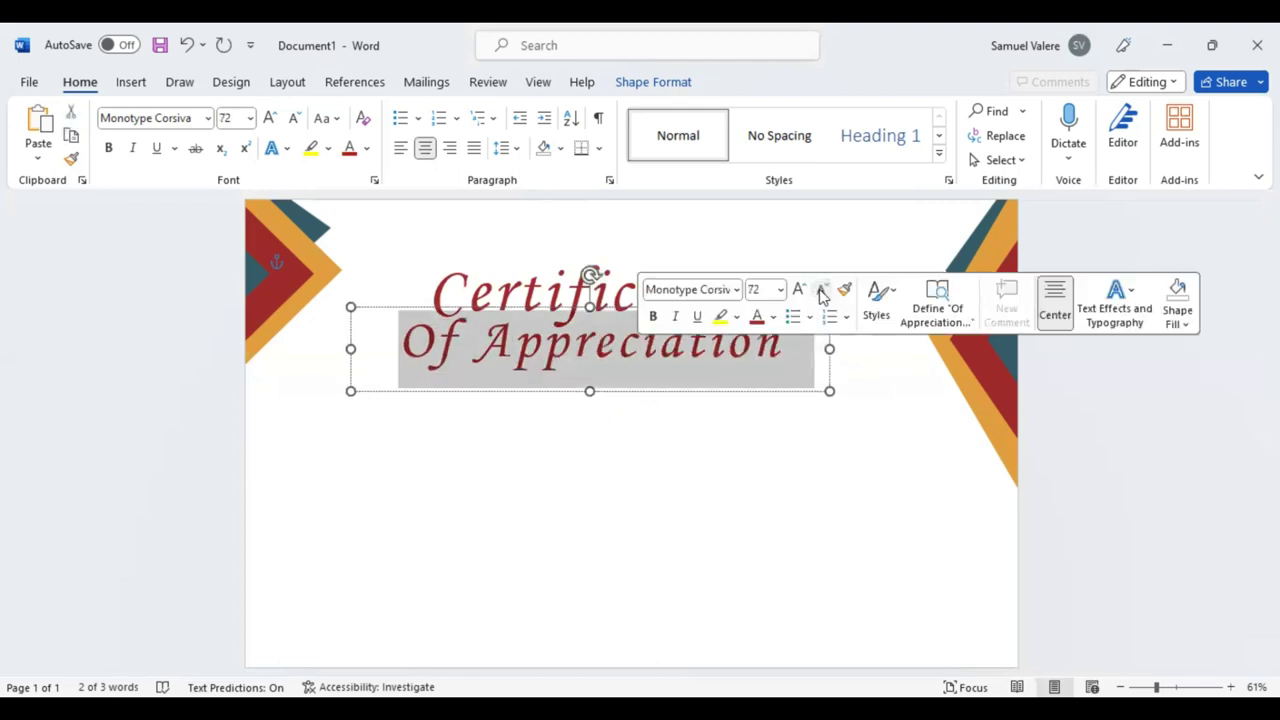
pyautogui.click(822, 290)
pyautogui.click(822, 290)
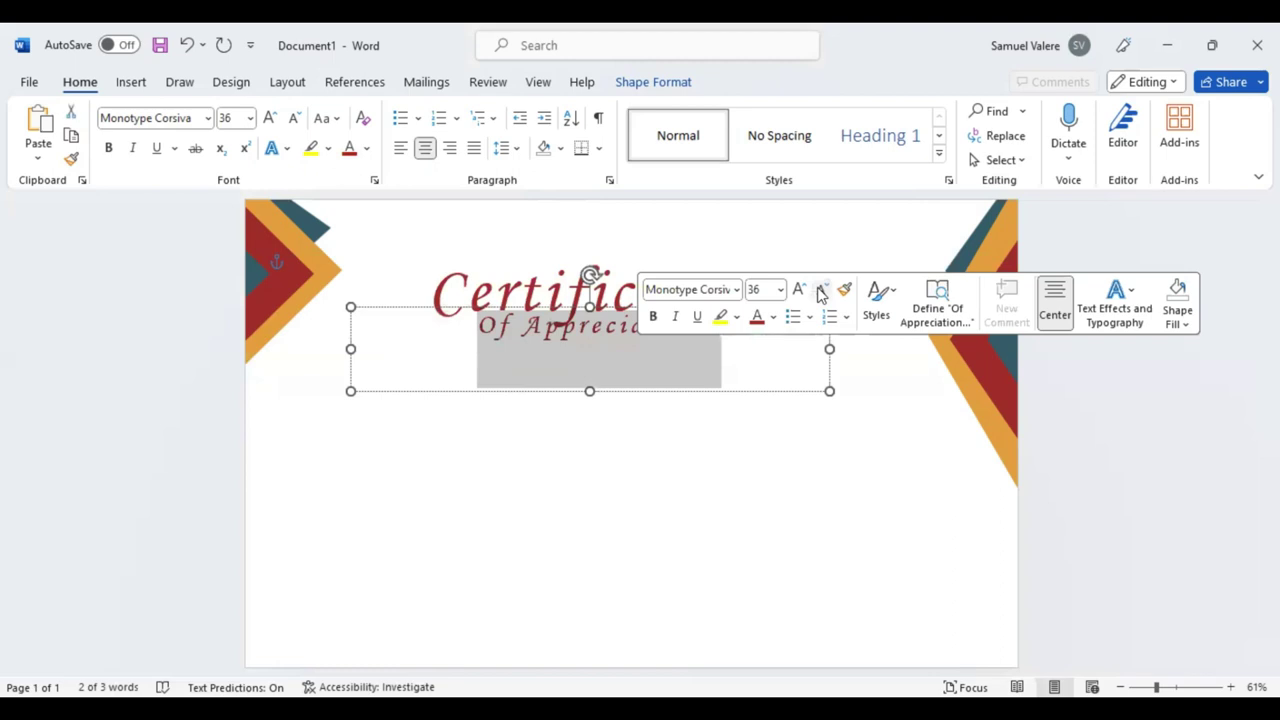
pyautogui.click(820, 291)
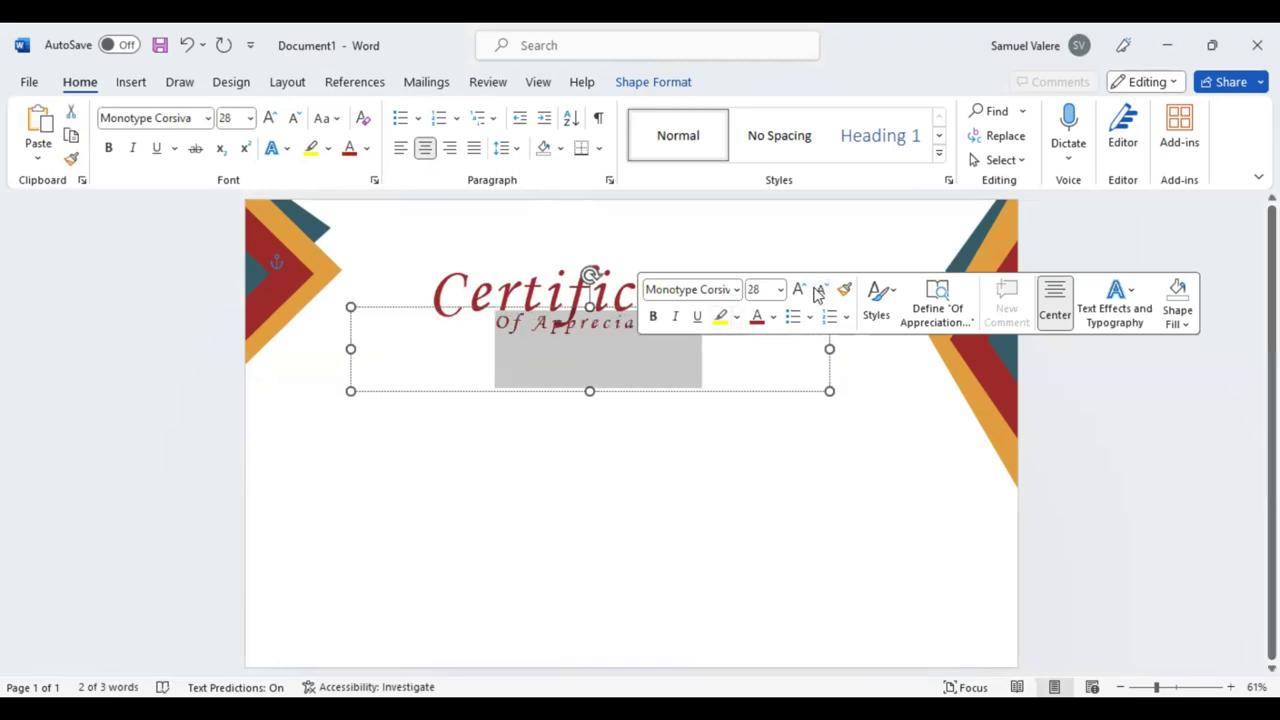
pyautogui.press('Escape')
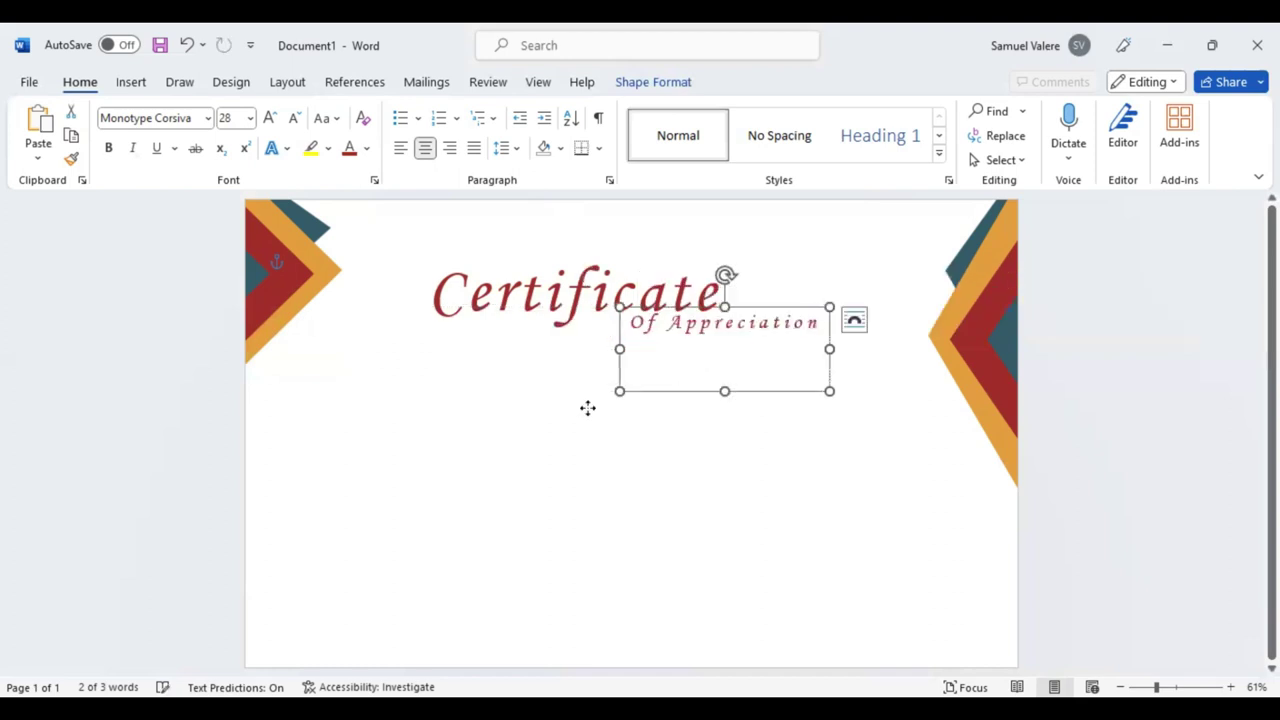
pyautogui.moveTo(744, 392); pyautogui.dragTo(586, 406)
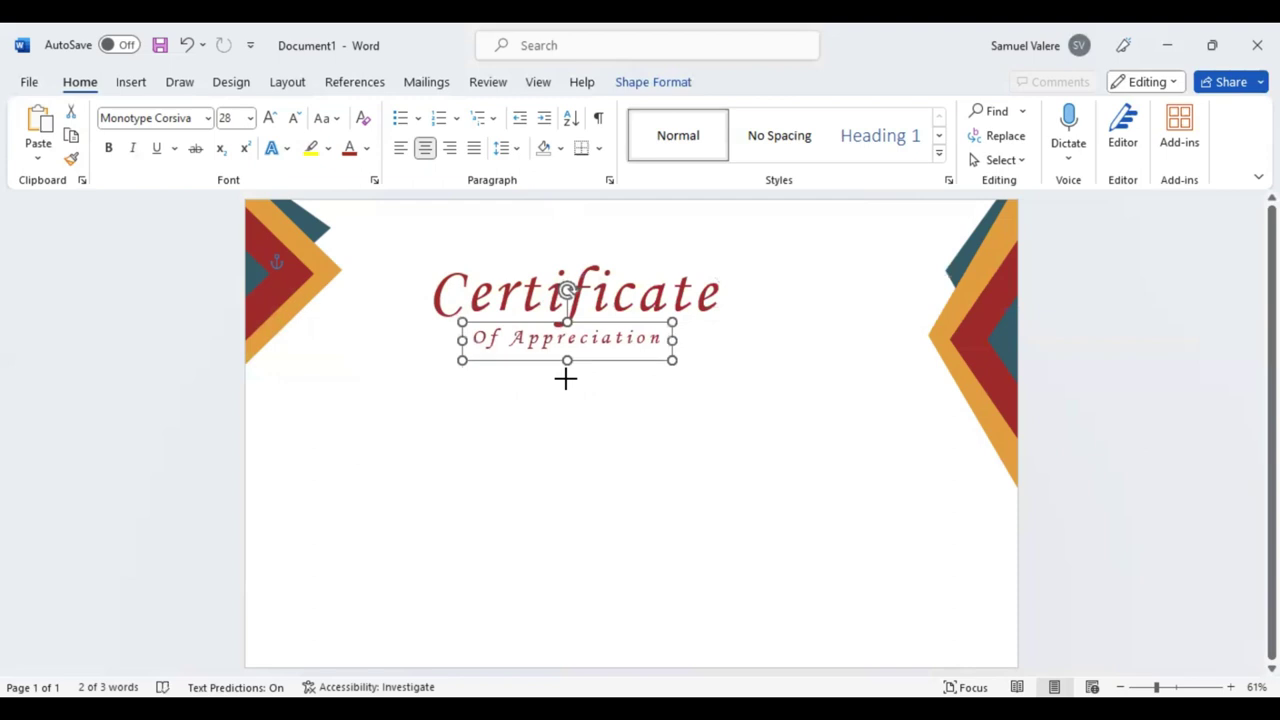
# Step: Colour the Of Appreciation subtitle gold
pyautogui.tripleClick(460, 340)
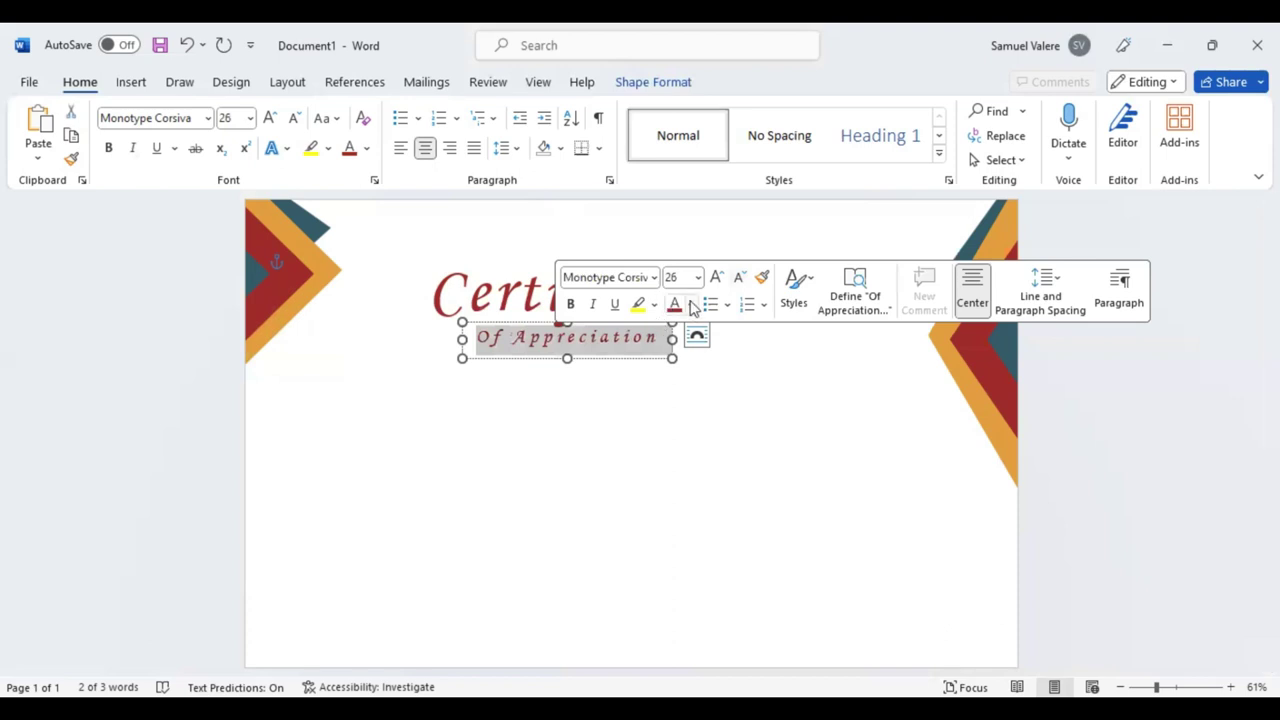
pyautogui.click(691, 306)
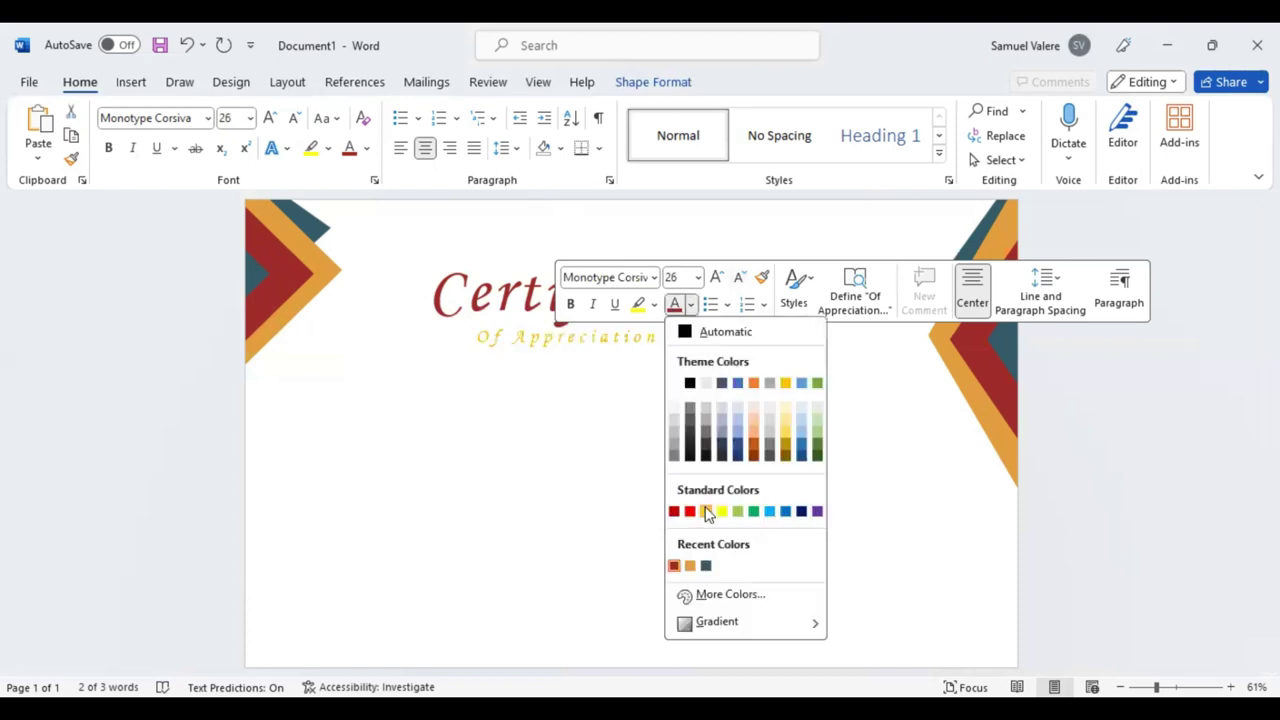
pyautogui.click(551, 340)
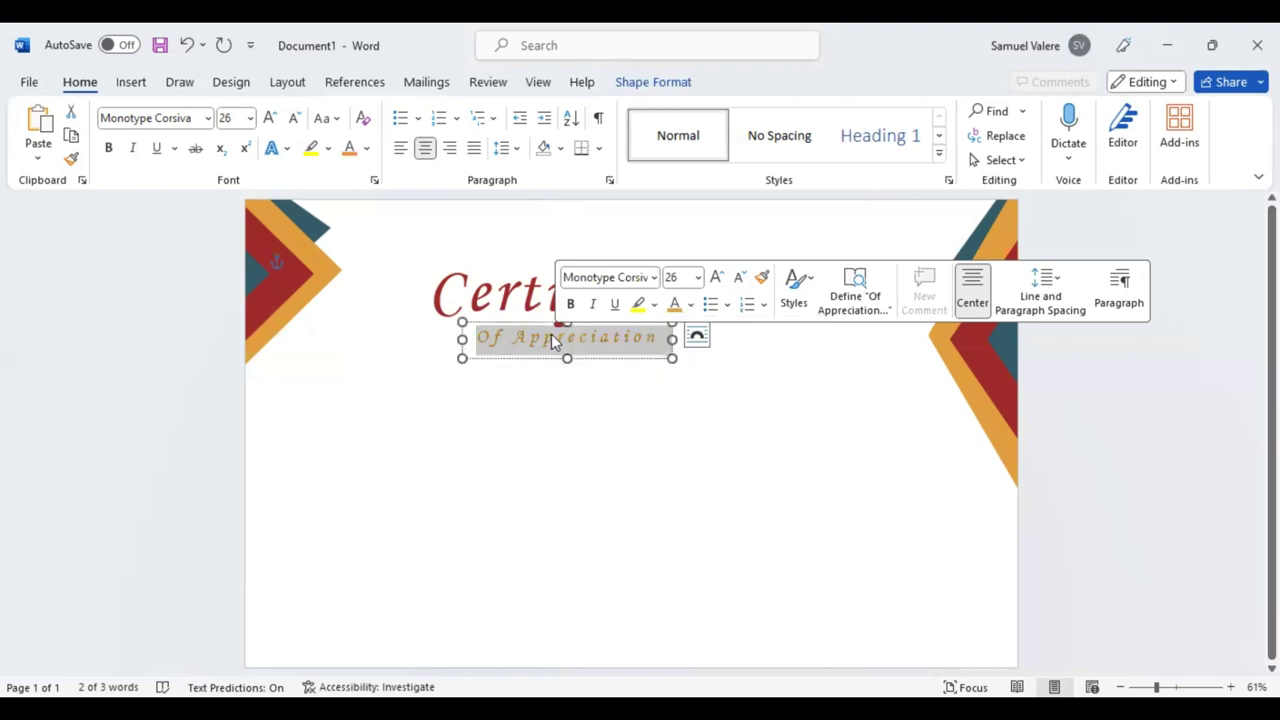
# Step: Make the subtitle bold at 18 pt and narrow its box
pyautogui.click(735, 280)
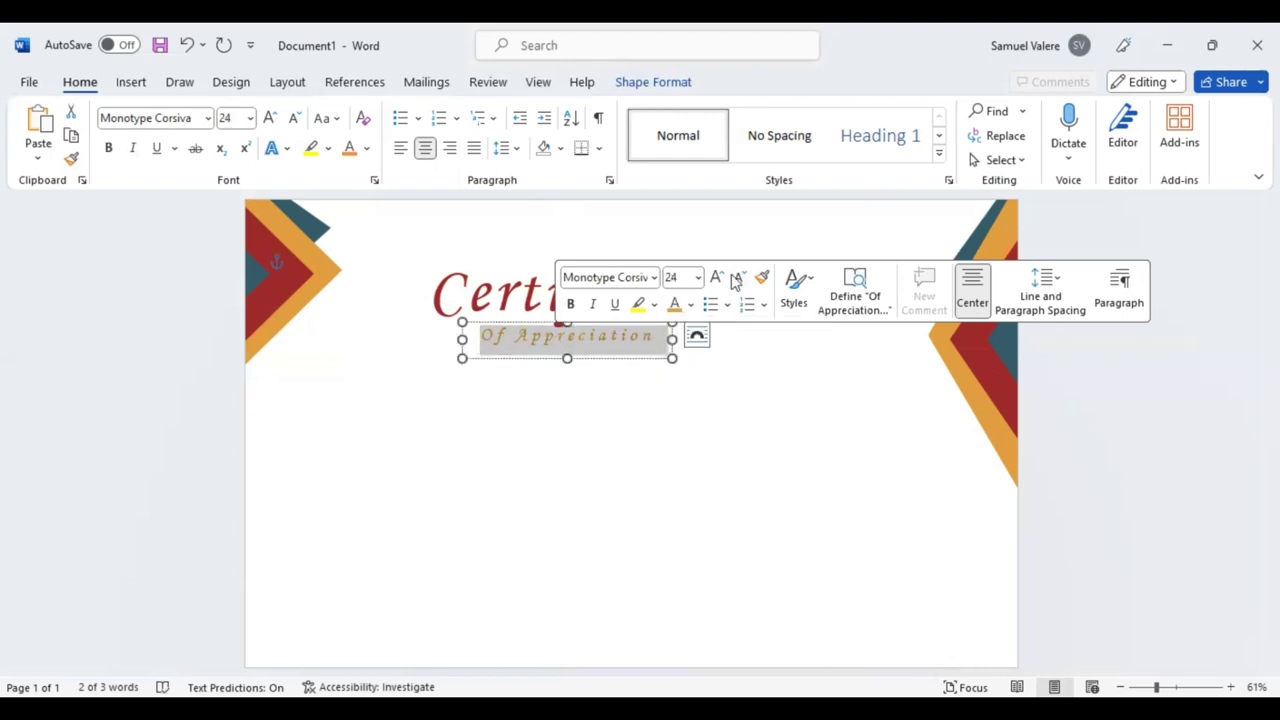
pyautogui.hotkey('ctrl', 'b')
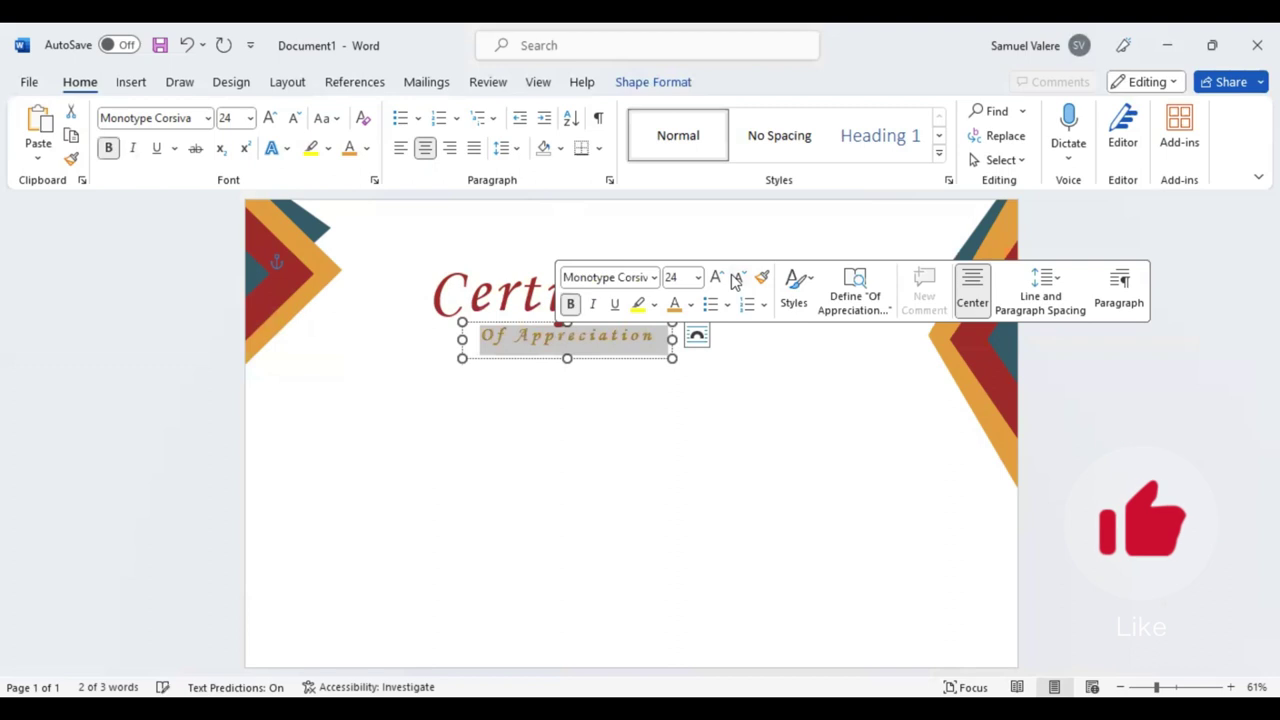
pyautogui.click(735, 280)
pyautogui.click(735, 280)
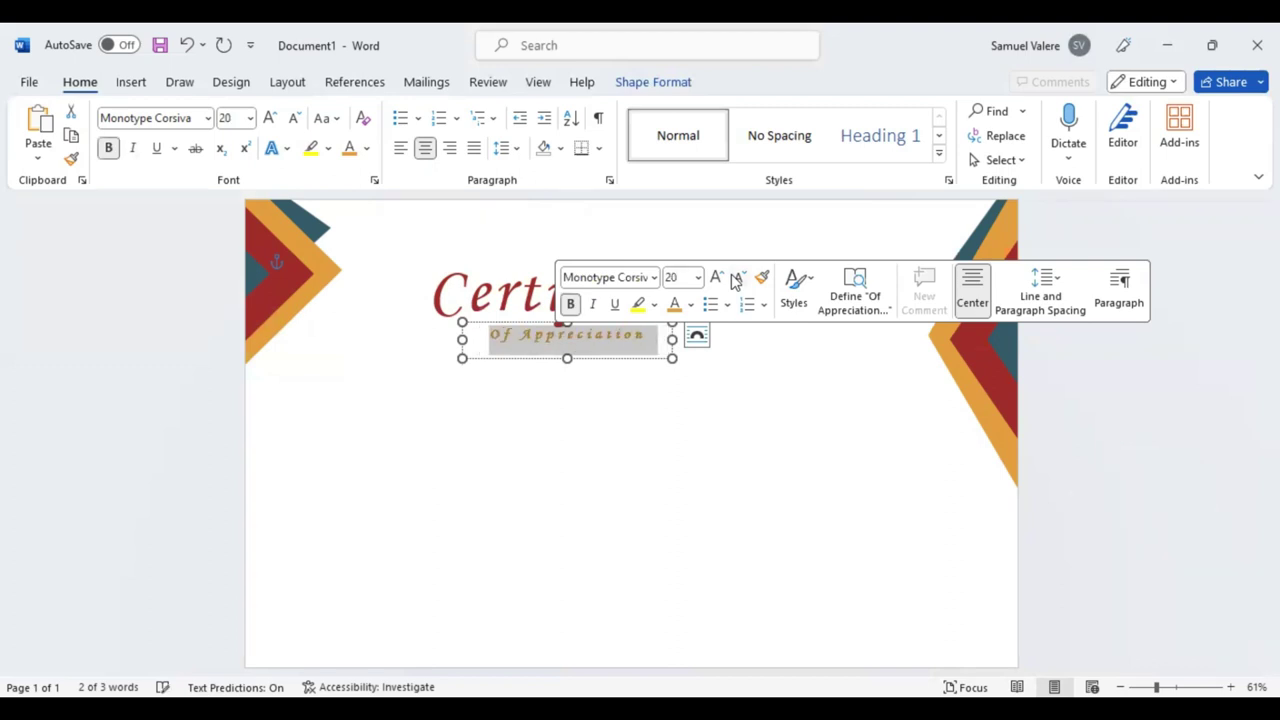
pyautogui.click(735, 280)
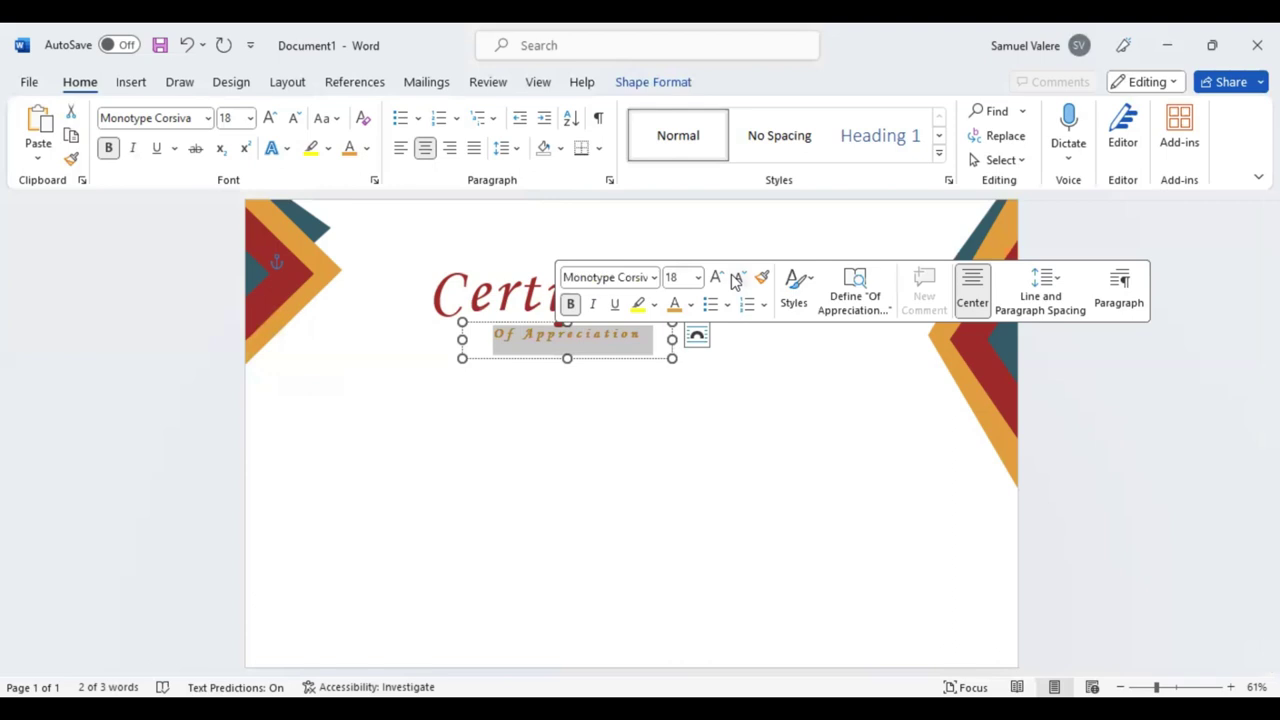
pyautogui.click(735, 279)
pyautogui.hotkey('ctrl', 'z')
pyautogui.press('Escape')
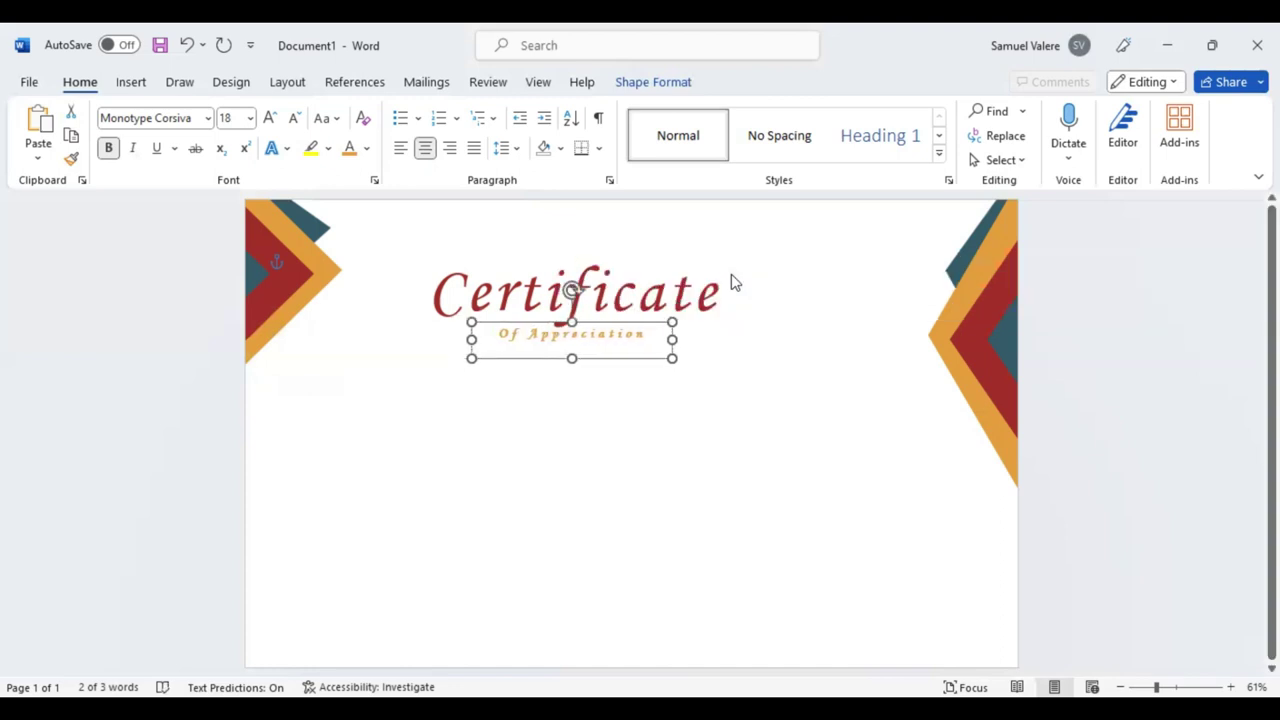
pyautogui.hotkey('ctrl', 'z')
# Step: Drag the subtitle and then the Certificate title to the page's horizontal centre
pyautogui.click(609, 360)
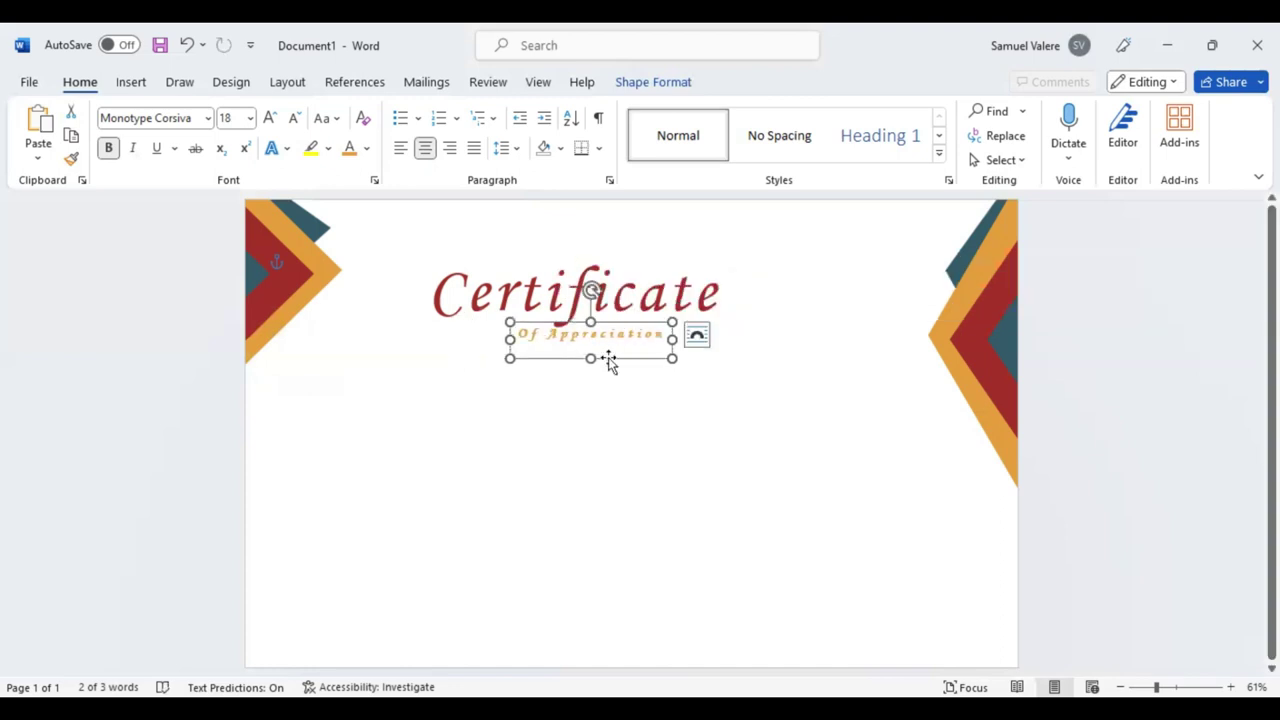
pyautogui.moveTo(669, 363); pyautogui.dragTo(668, 359)
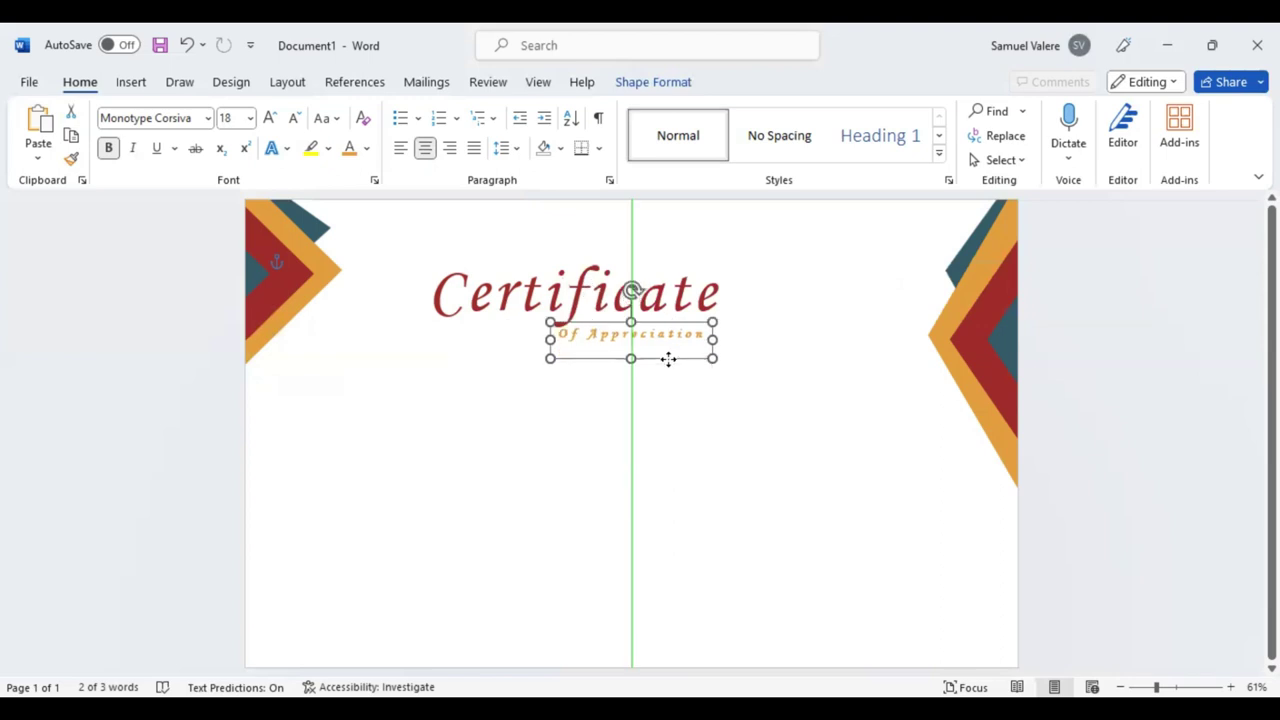
pyautogui.moveTo(570, 331); pyautogui.dragTo(598, 336)
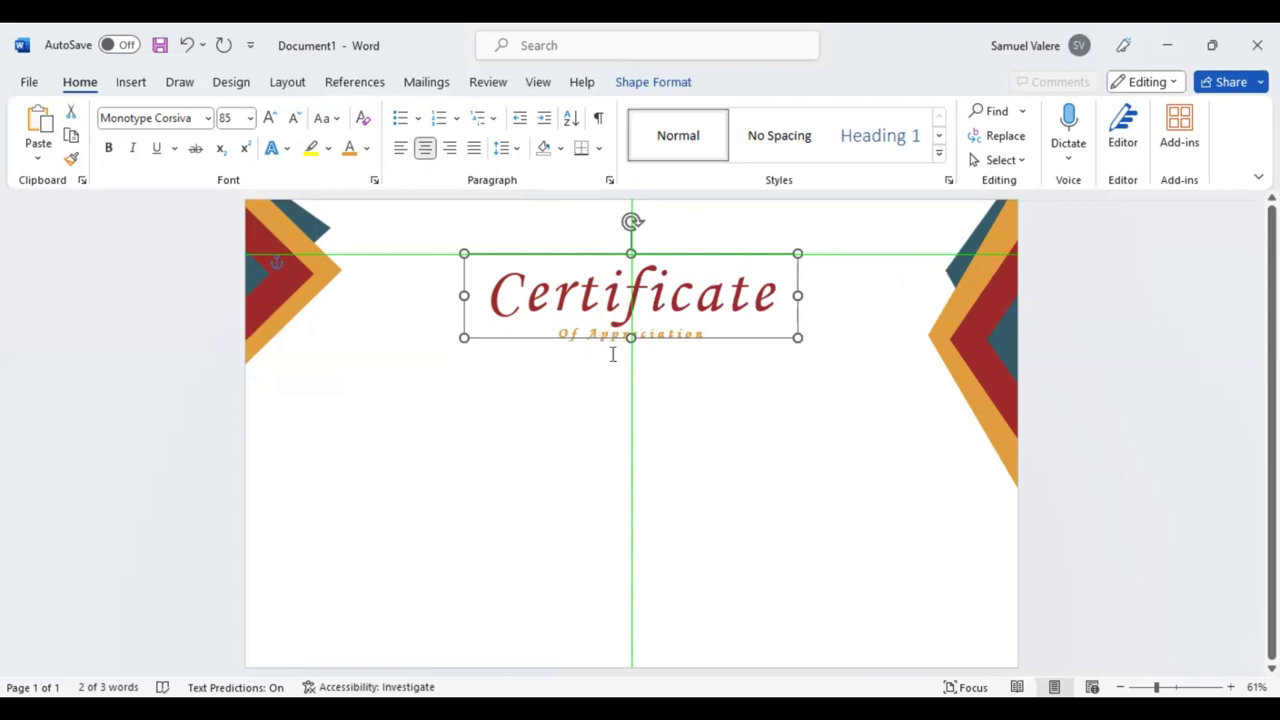
pyautogui.click(607, 373)
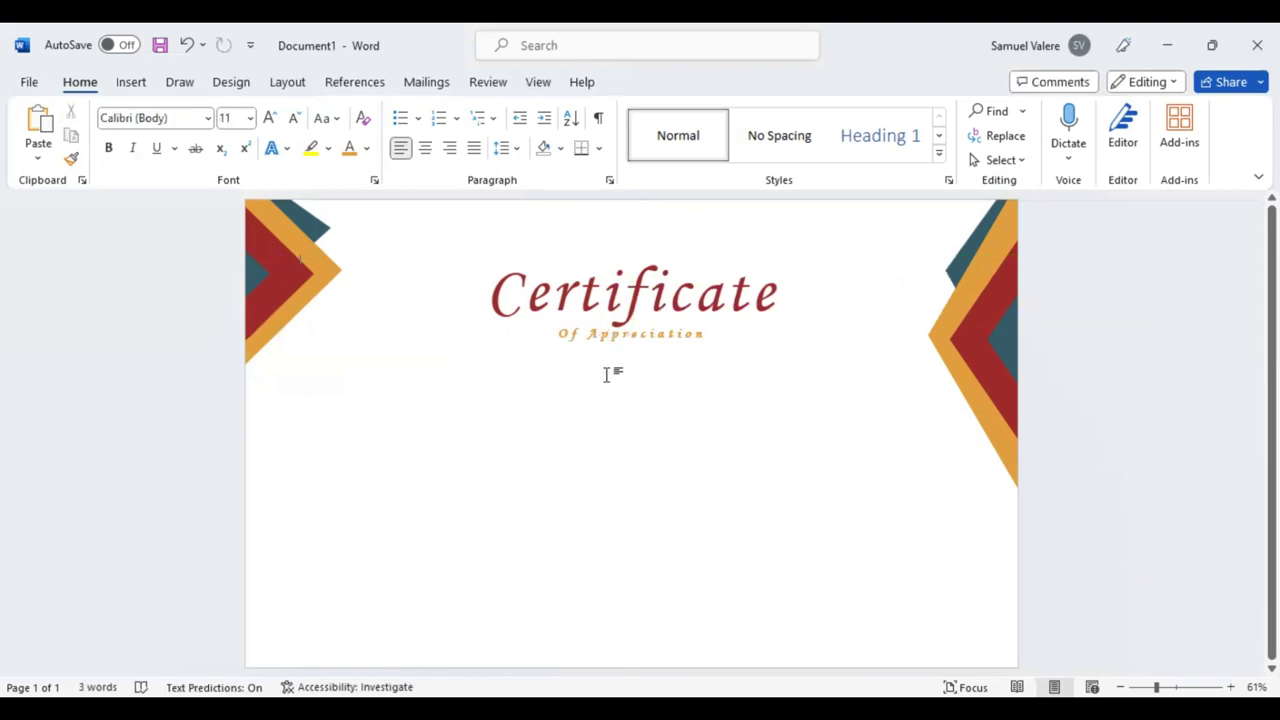
pyautogui.click(606, 370)
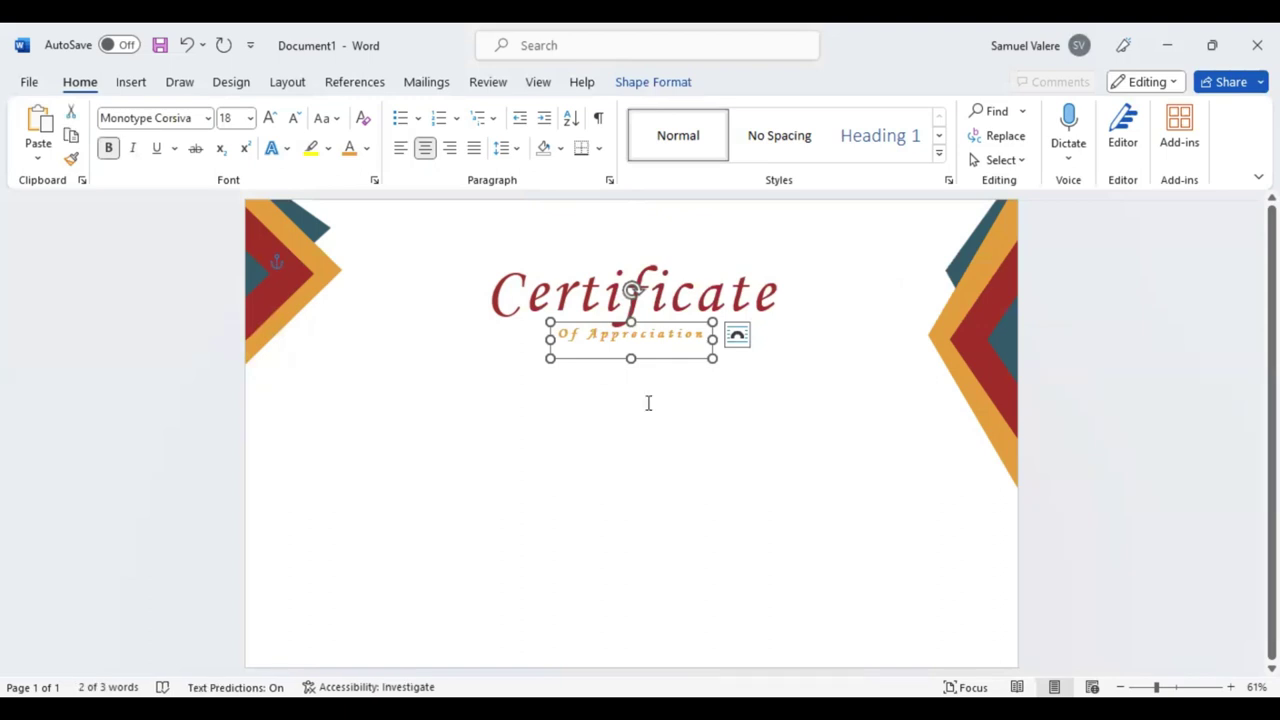
# Step: Paste a copy of the subtitle below it, retype it as 'This Certificate Is Greatly Presented To', and widen it to fit
pyautogui.hotkey('ctrl', 'v')
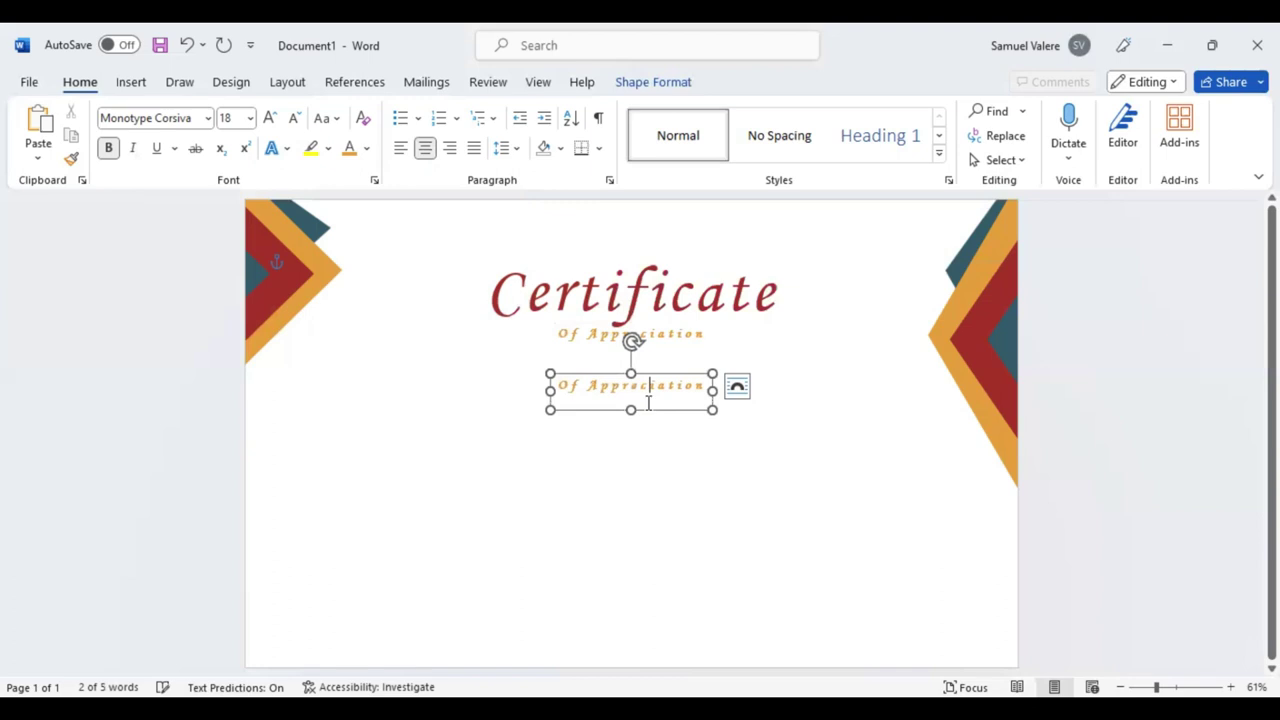
pyautogui.tripleClick(648, 402)
pyautogui.write('Th')
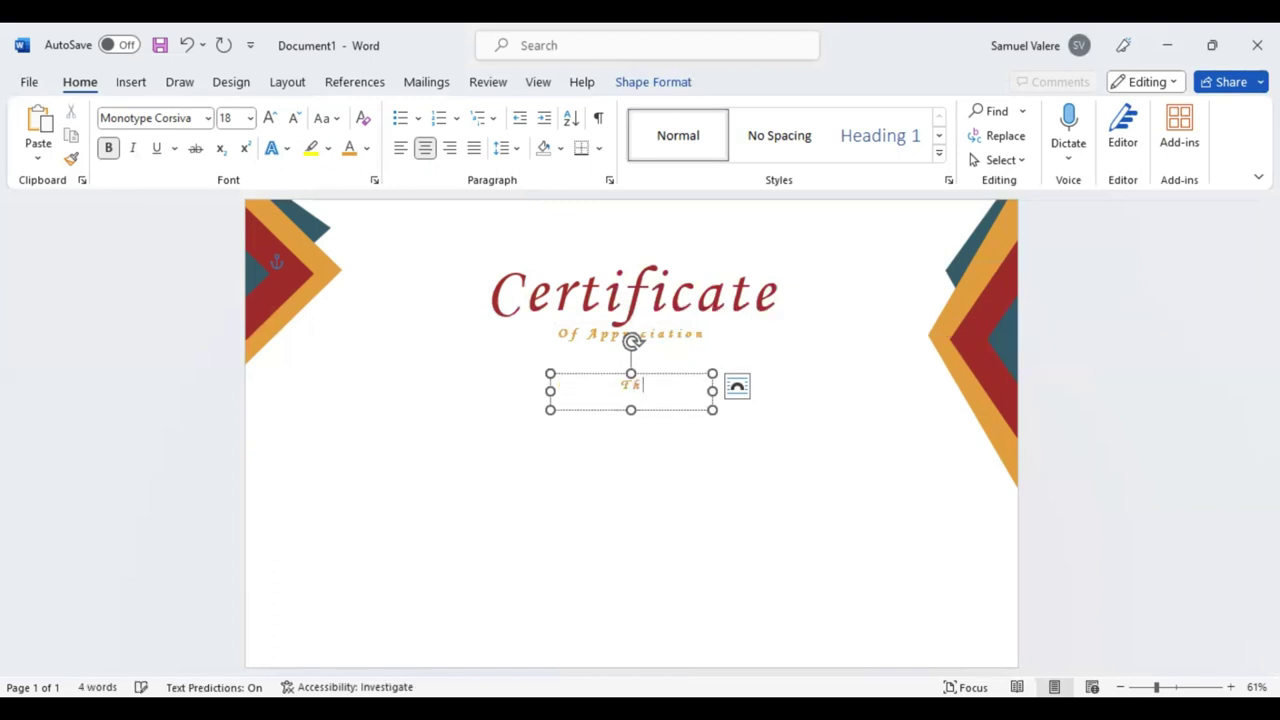
pyautogui.write('is Ce')
pyautogui.write('rtificate')
pyautogui.write(' Is')
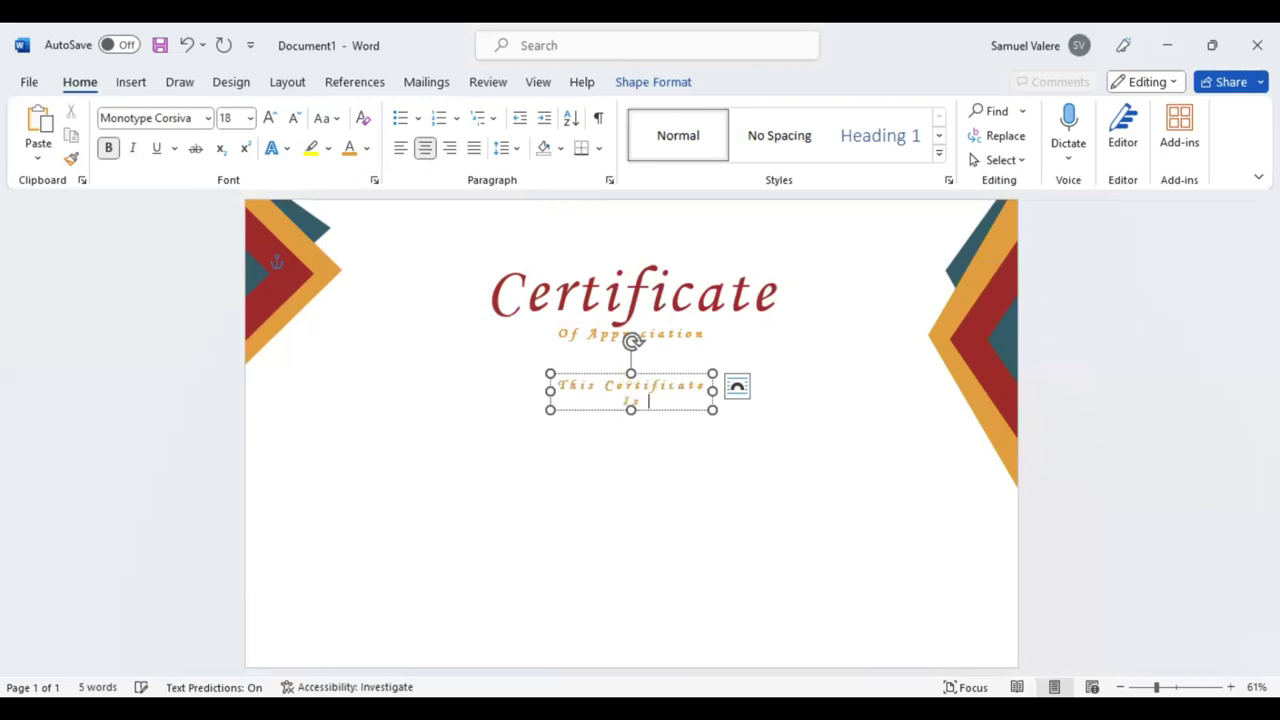
pyautogui.write(' Grea')
pyautogui.write('tly Pr')
pyautogui.write('e')
pyautogui.press('BackSpace')
pyautogui.press('BackSpace')
pyautogui.press('BackSpace')
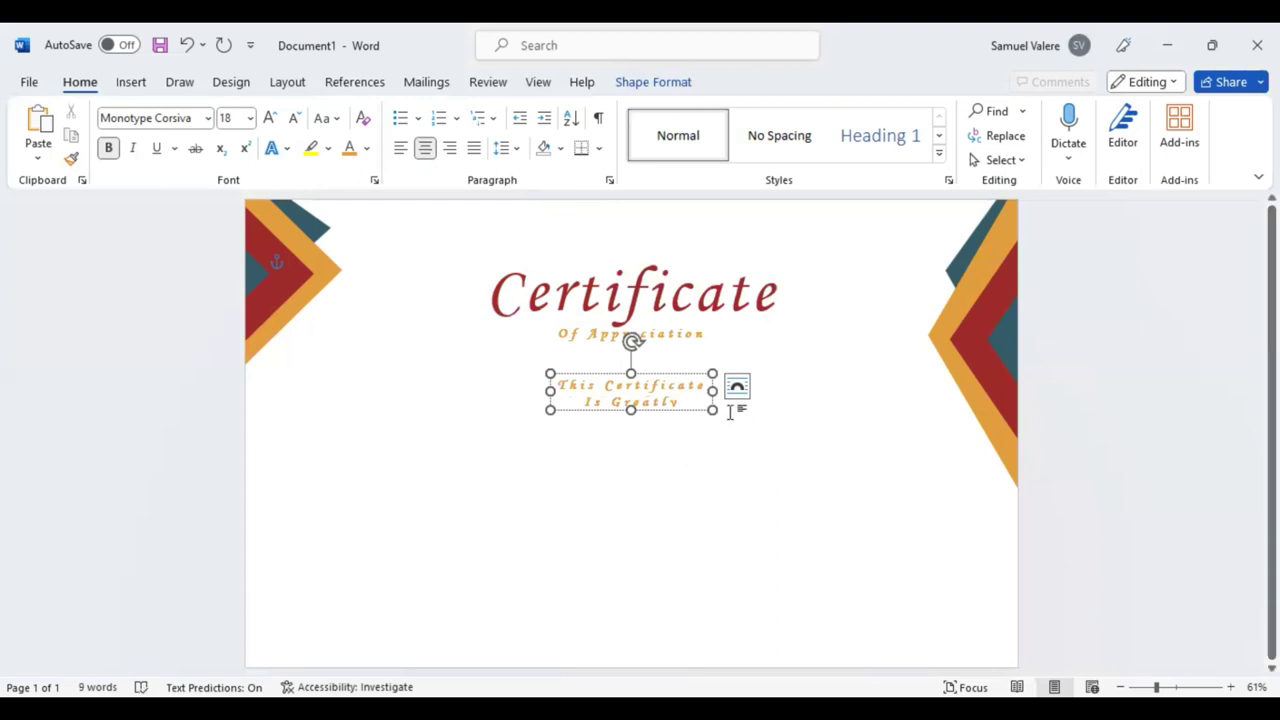
pyautogui.moveTo(712, 391); pyautogui.dragTo(848, 391)
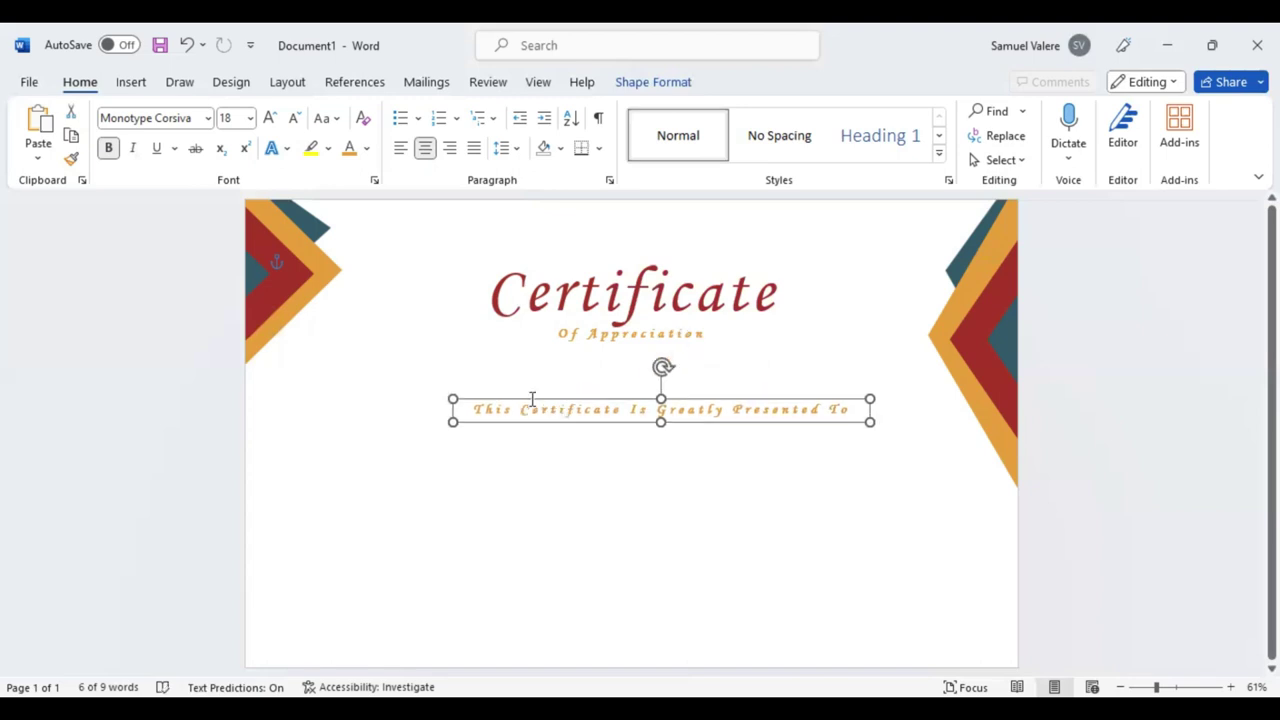
# Step: Set the presentation line in Georgia, non-bold, at size 12
pyautogui.tripleClick(532, 399)
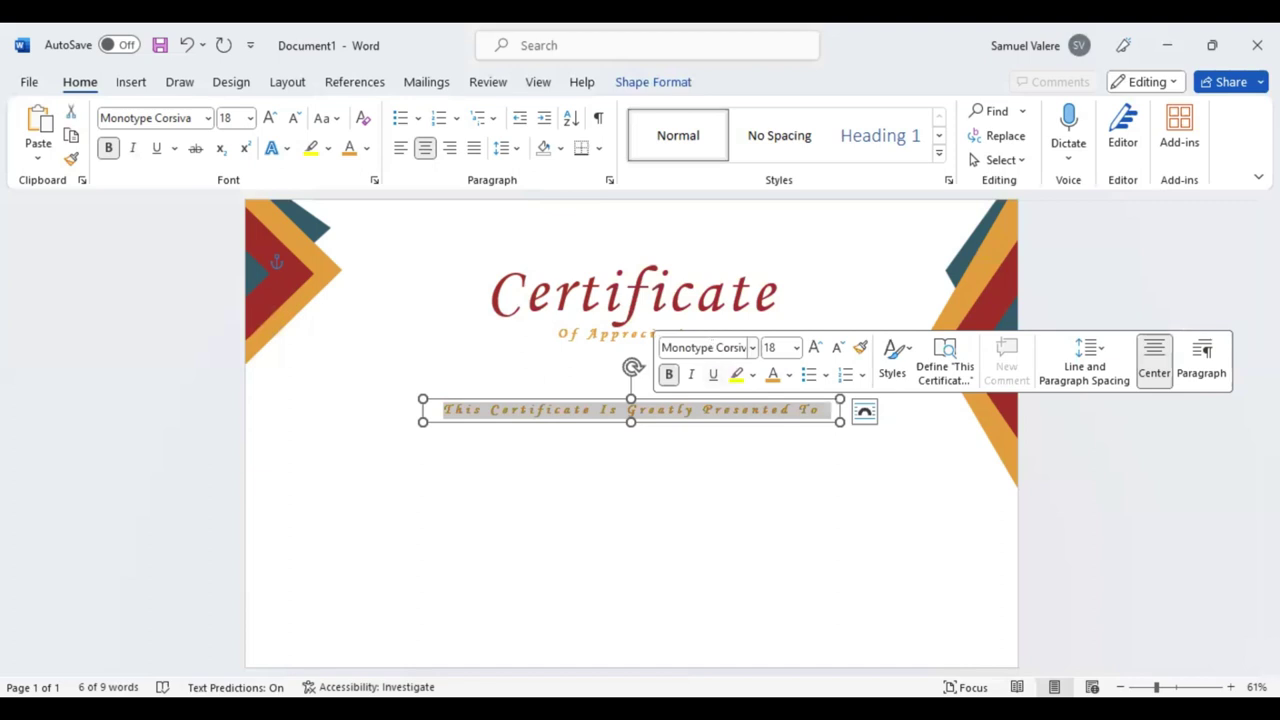
pyautogui.click(703, 347)
pyautogui.write('Georgia')
pyautogui.press('Return')
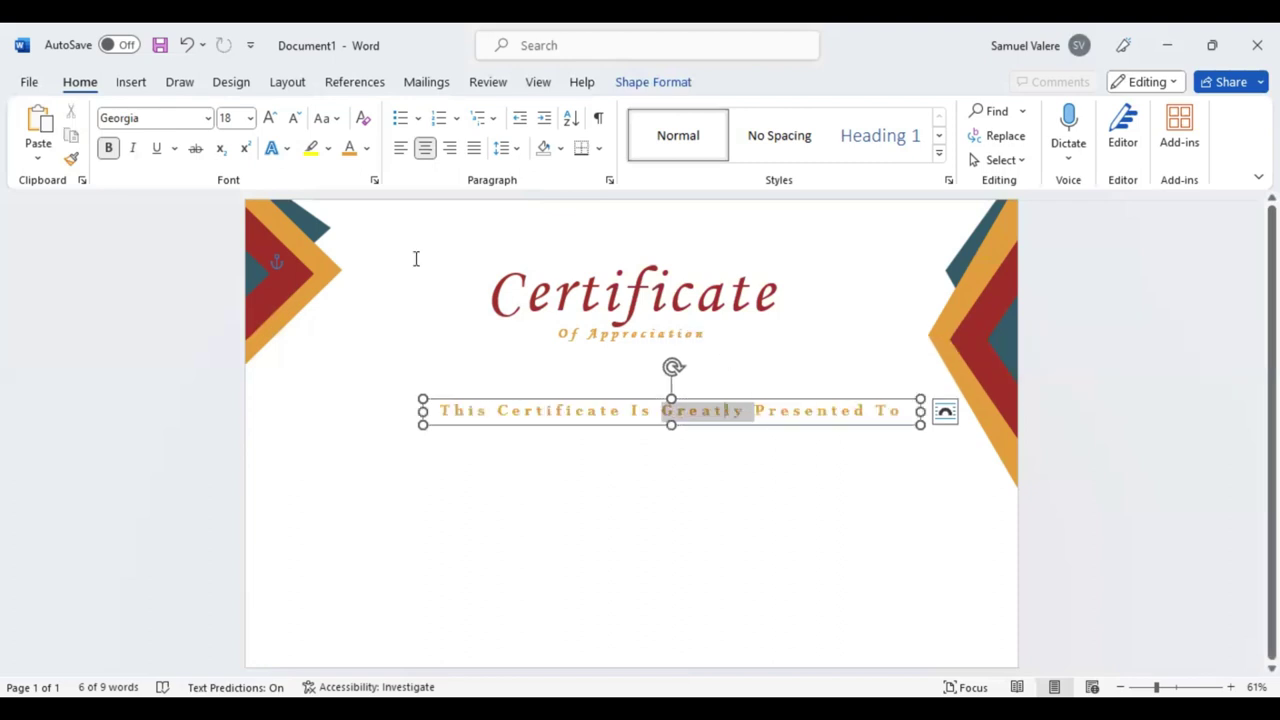
pyautogui.click(108, 147)
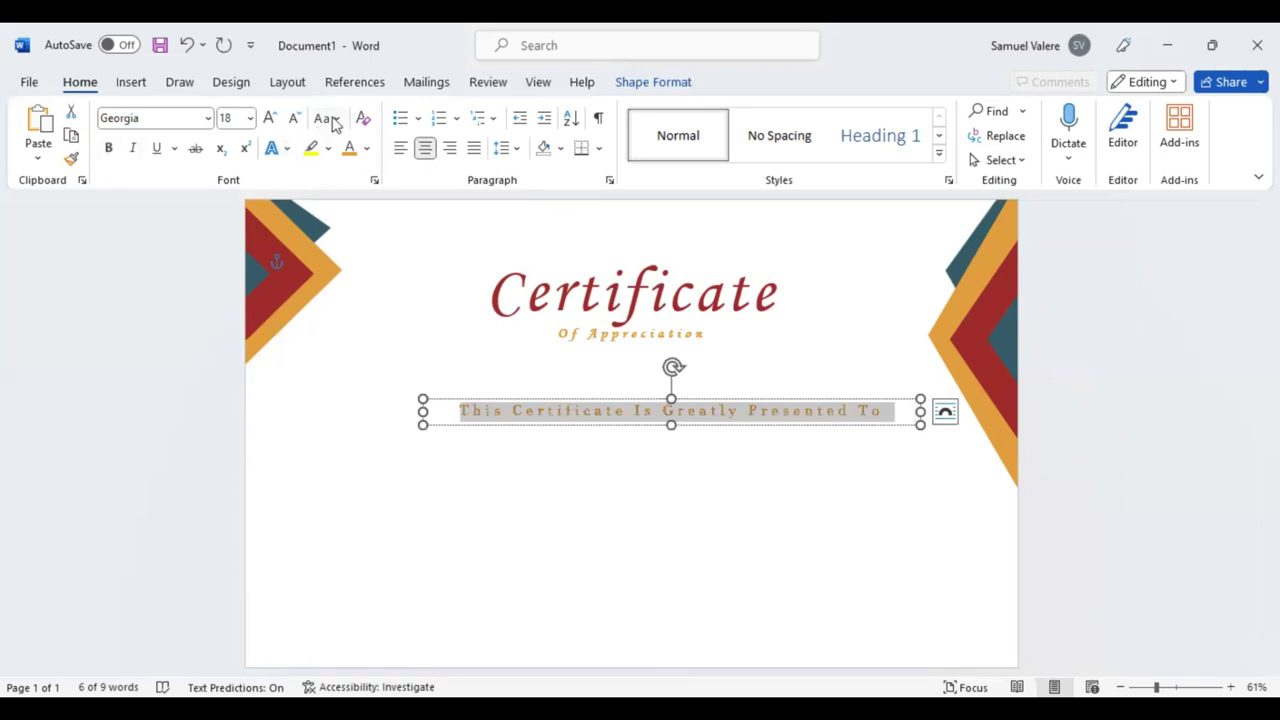
pyautogui.click(296, 124)
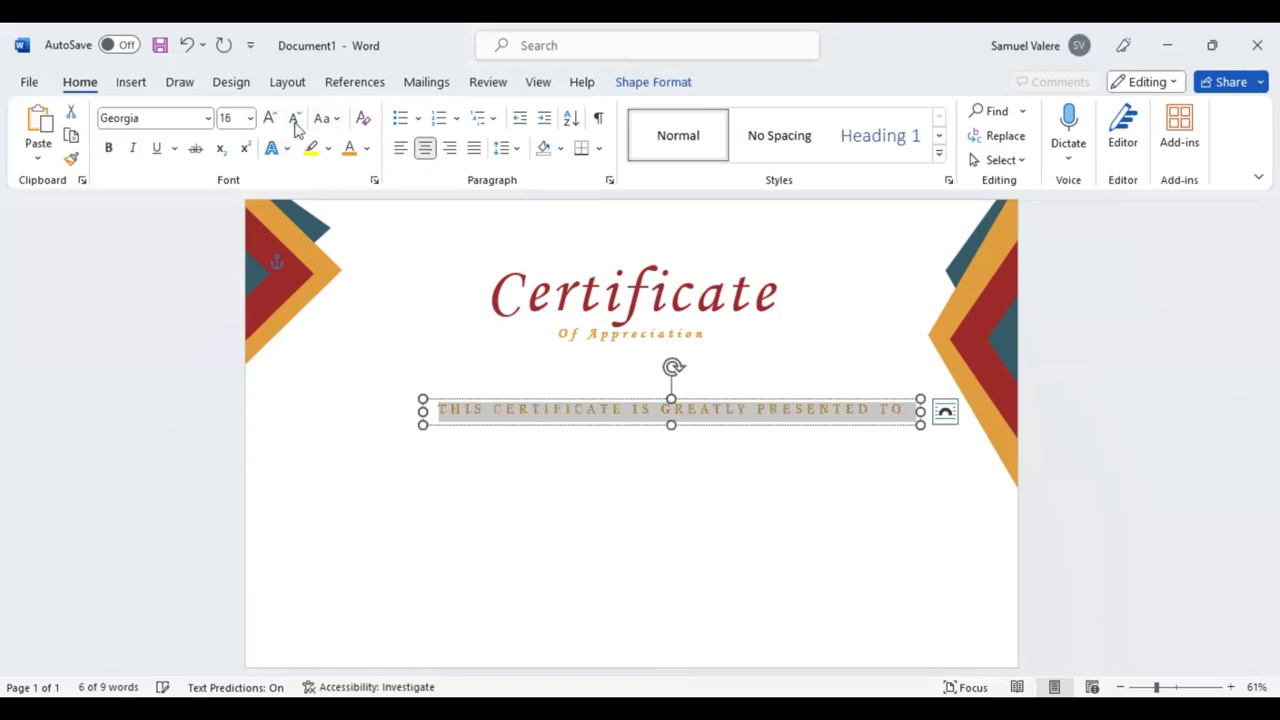
pyautogui.click(296, 124)
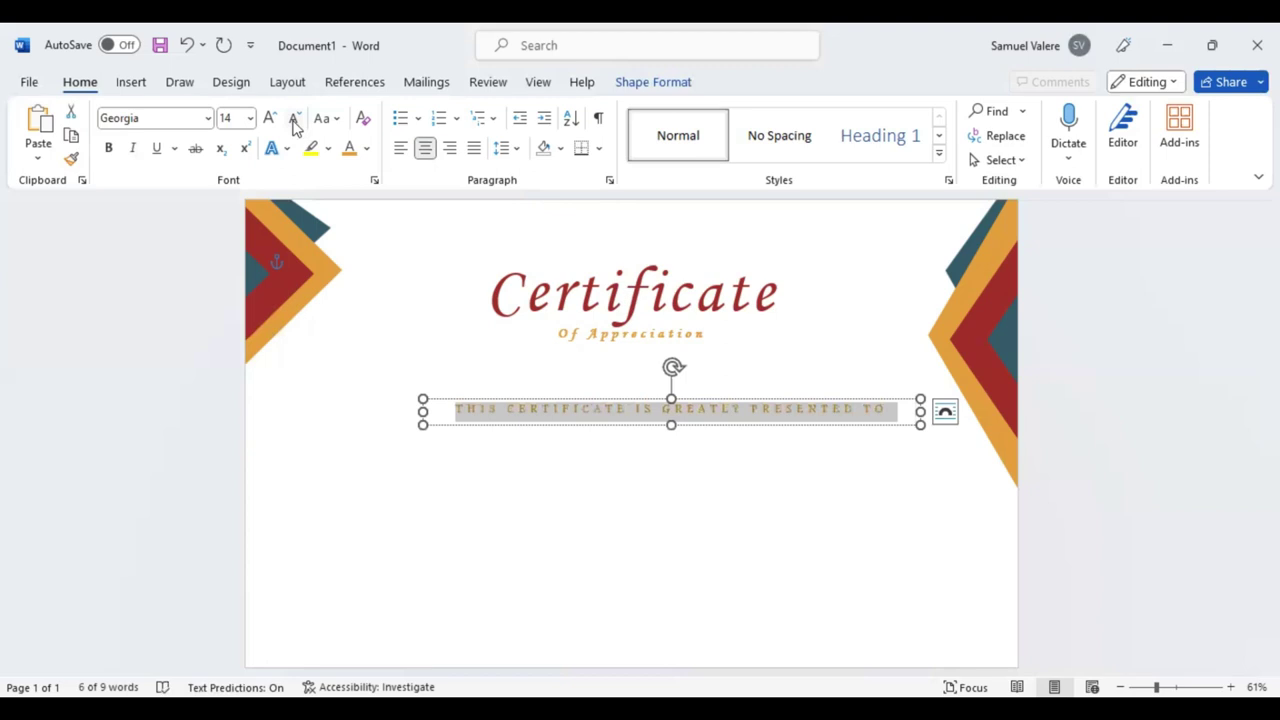
pyautogui.click(295, 125)
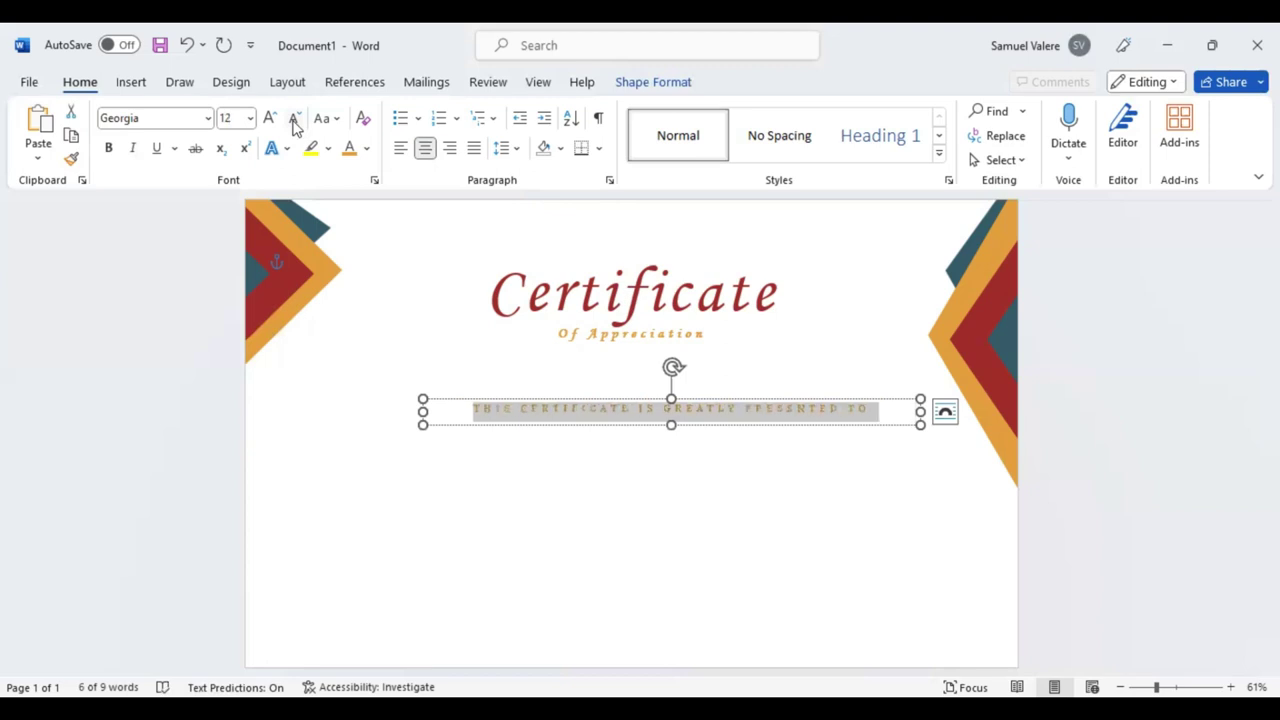
# Step: Colour the presentation line dark red and nudge it to the page centre
pyautogui.click(367, 148)
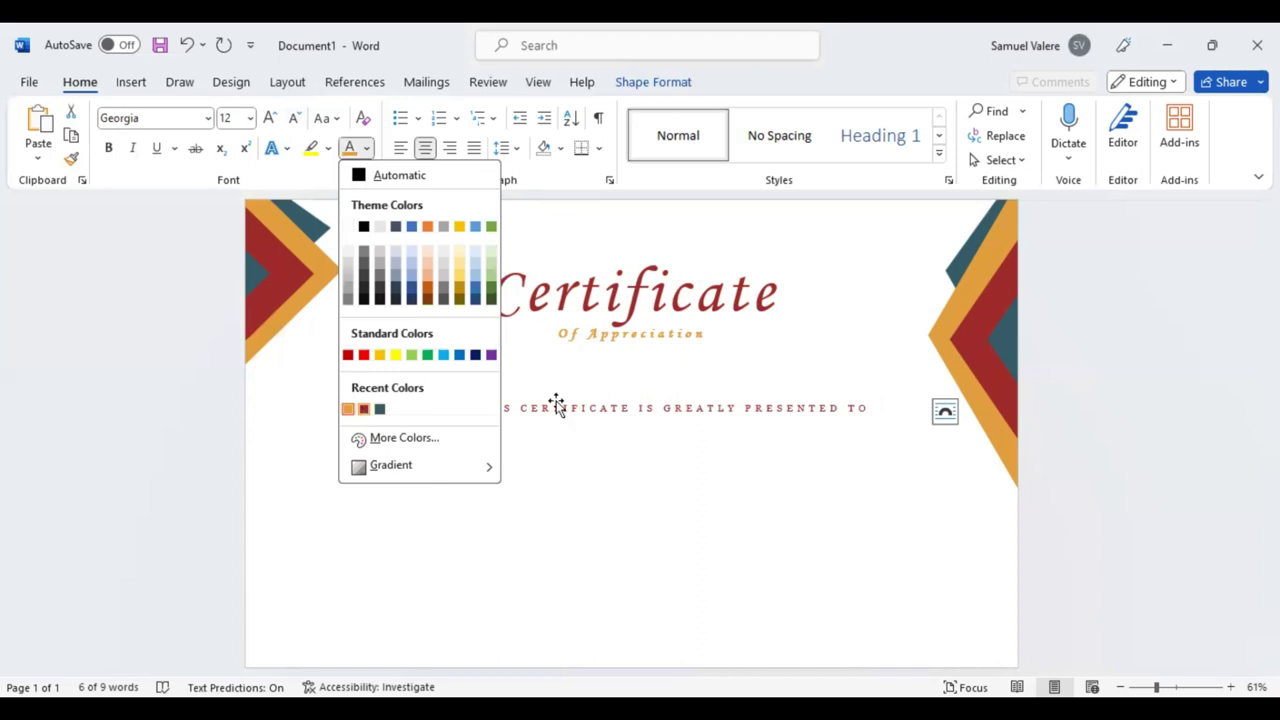
pyautogui.click(490, 410)
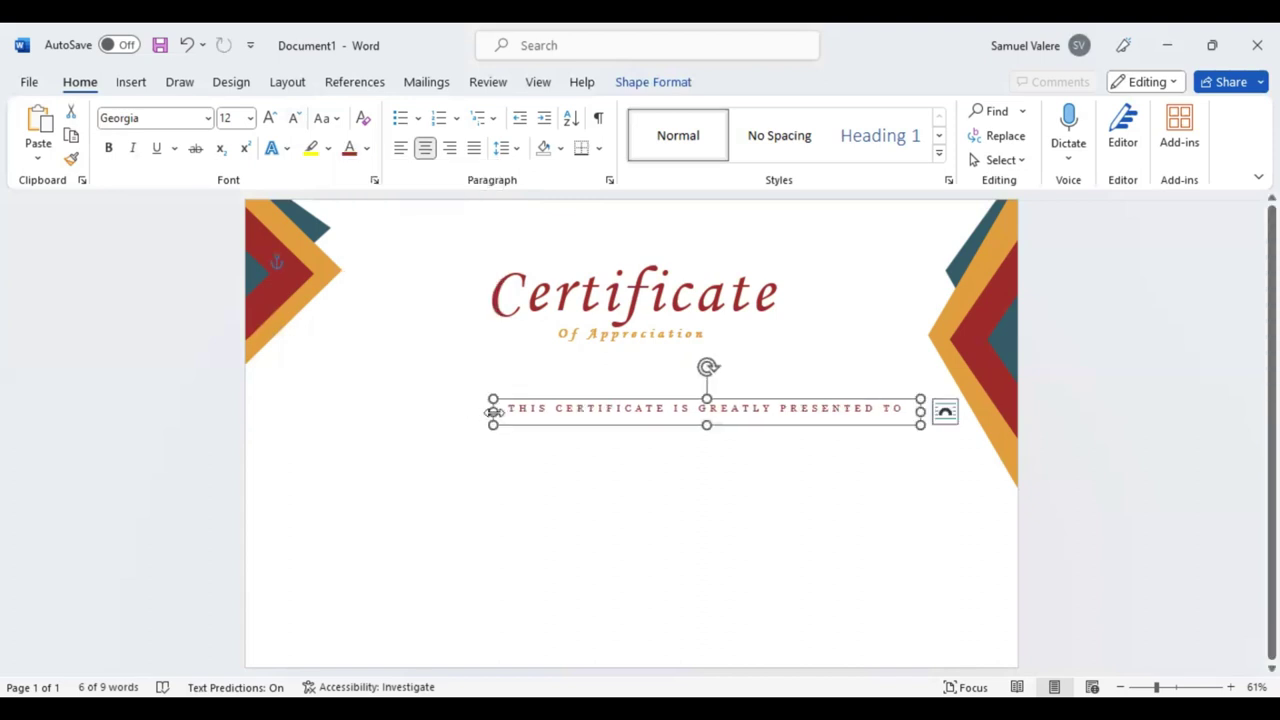
pyautogui.press('Left')
pyautogui.press('Left')
pyautogui.press('Left')
pyautogui.press('Up')
pyautogui.press('Up')
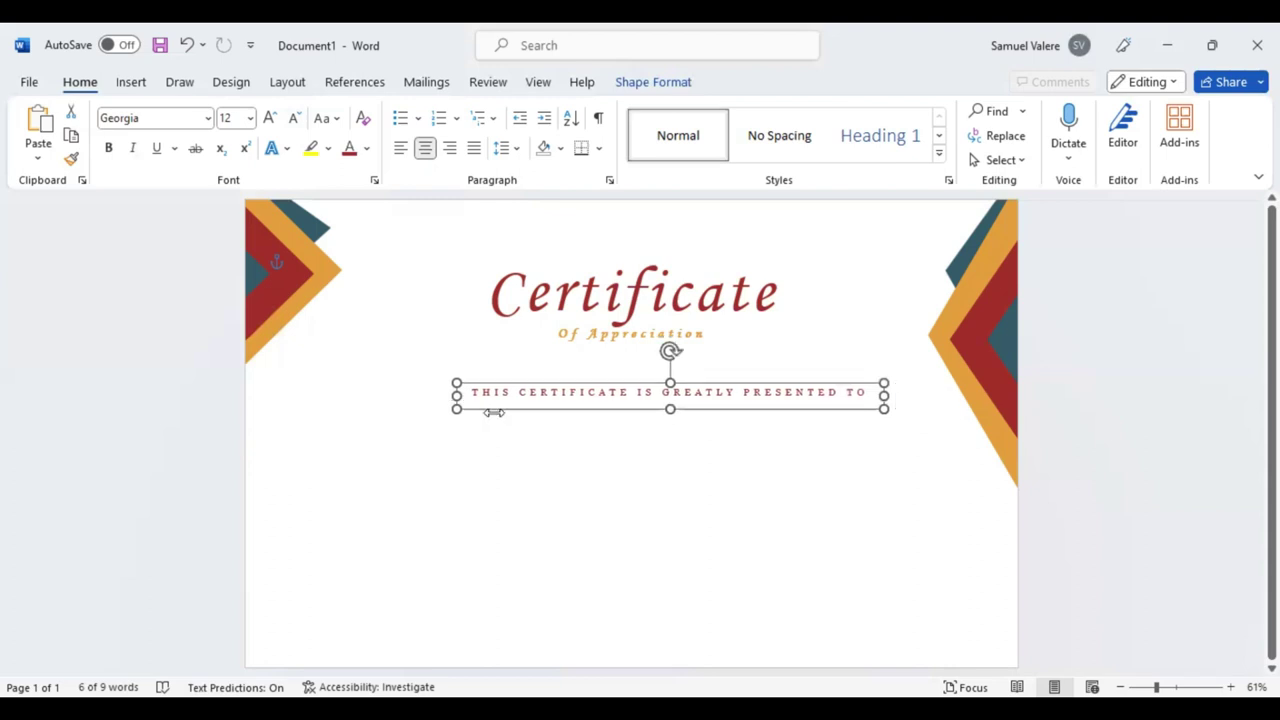
pyautogui.press('Left')
pyautogui.press('Left')
pyautogui.press('Left')
pyautogui.press('Down')
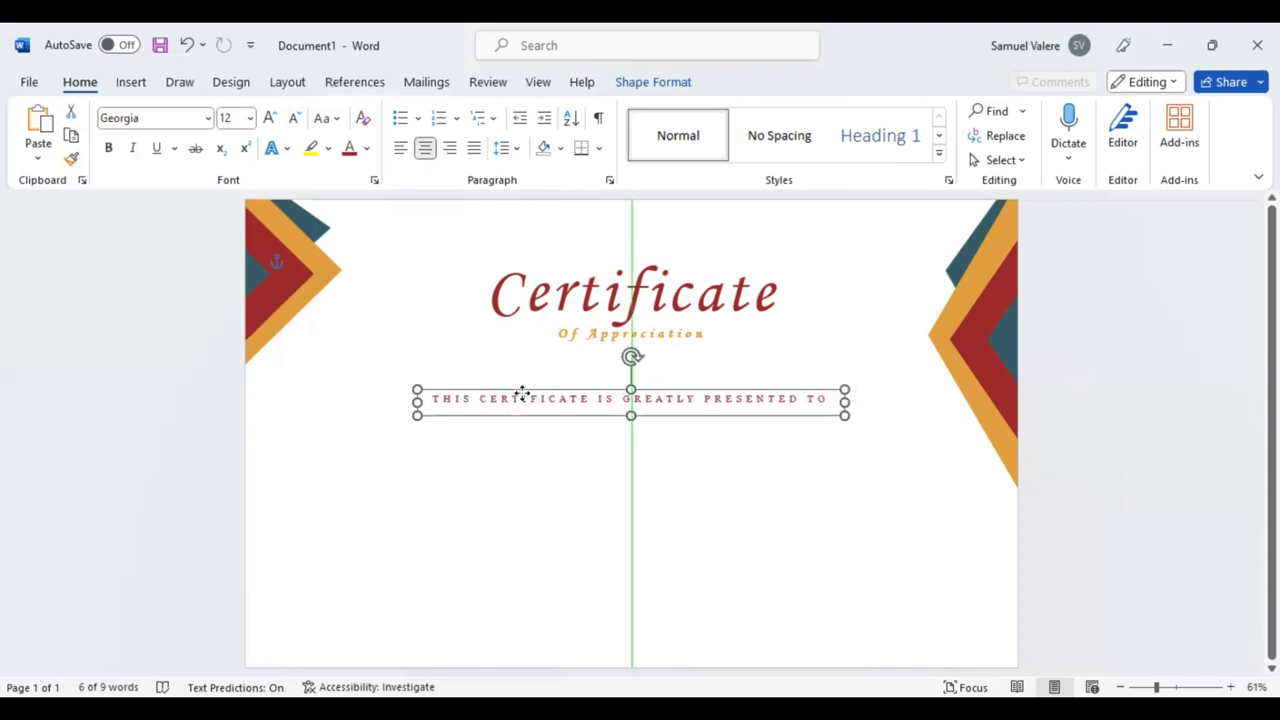
# Step: Draw a new text box below the line, enter the recipient's name, and centre it
pyautogui.click(148, 82)
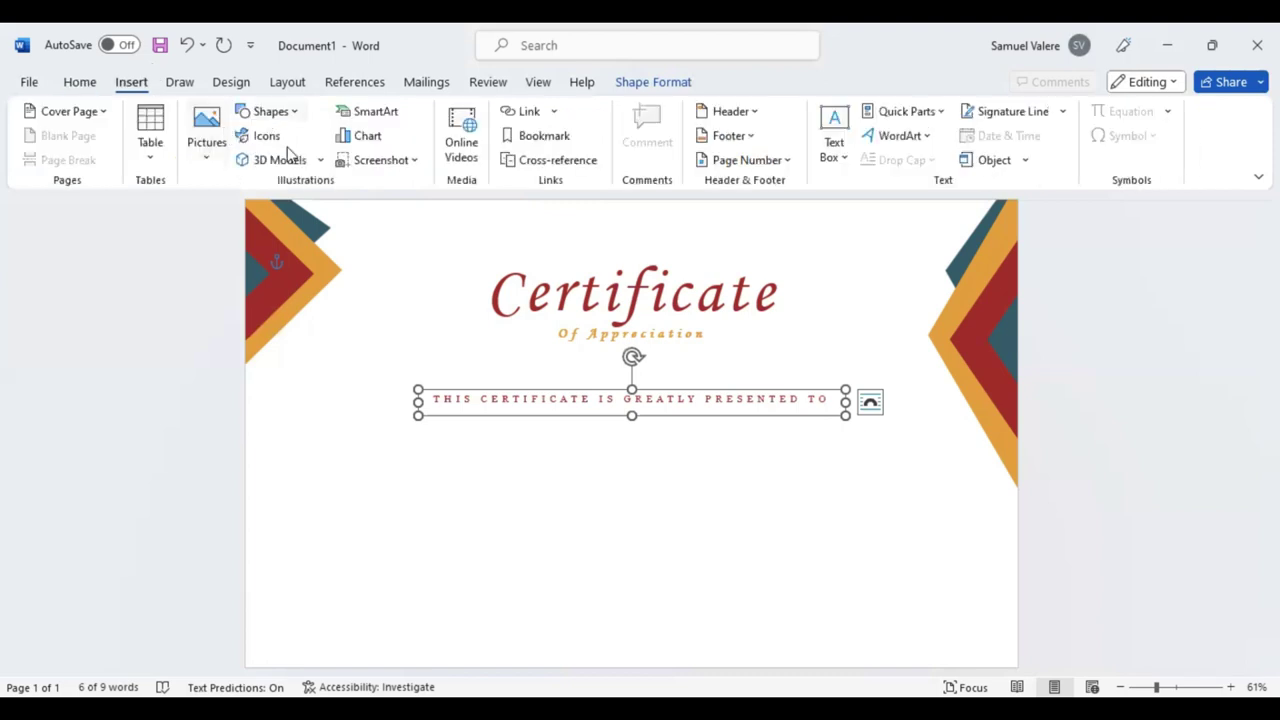
pyautogui.moveTo(475, 441); pyautogui.dragTo(782, 550)
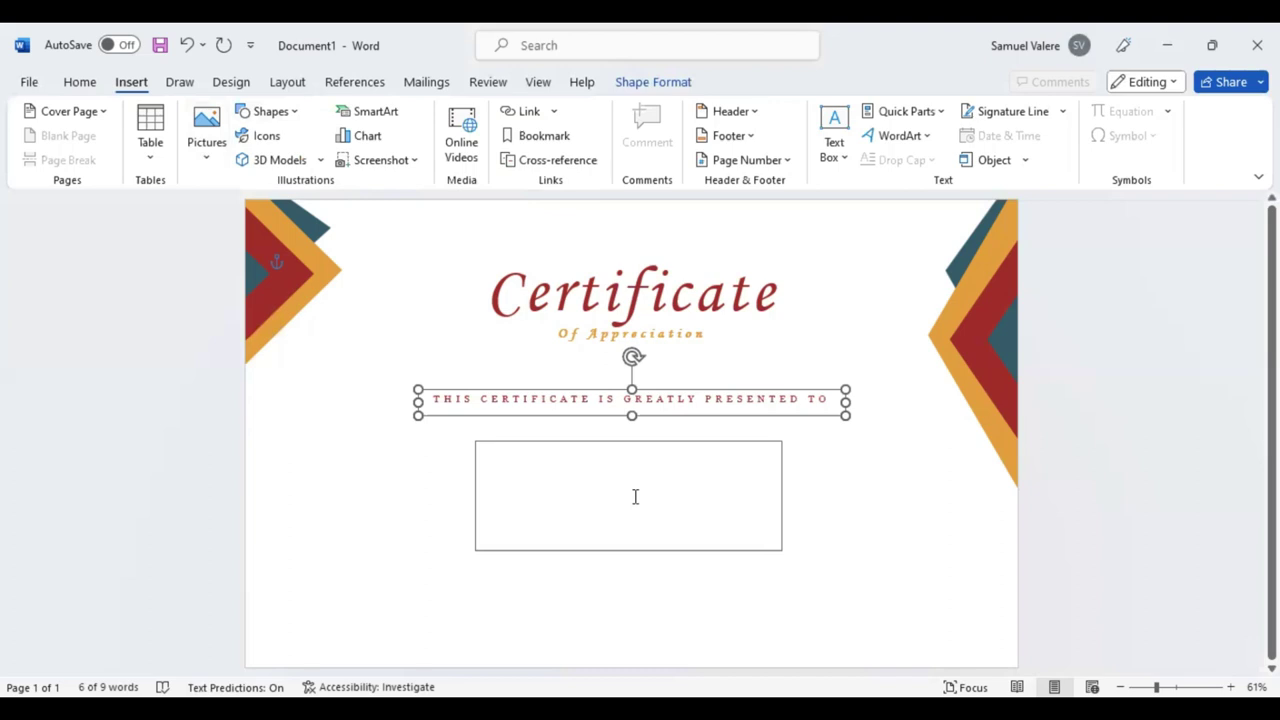
pyautogui.write('Sm')
pyautogui.write('i')
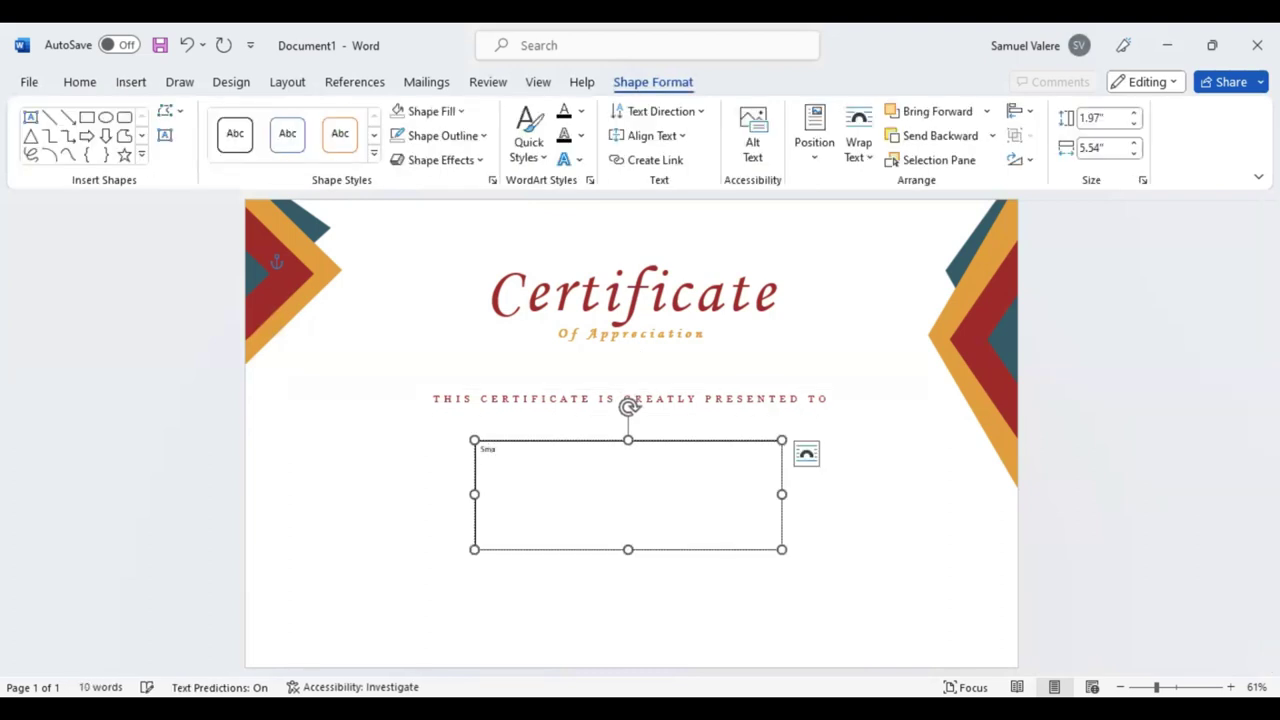
pyautogui.write('y')
pyautogui.write(' Guerrie')
pyautogui.write('r')
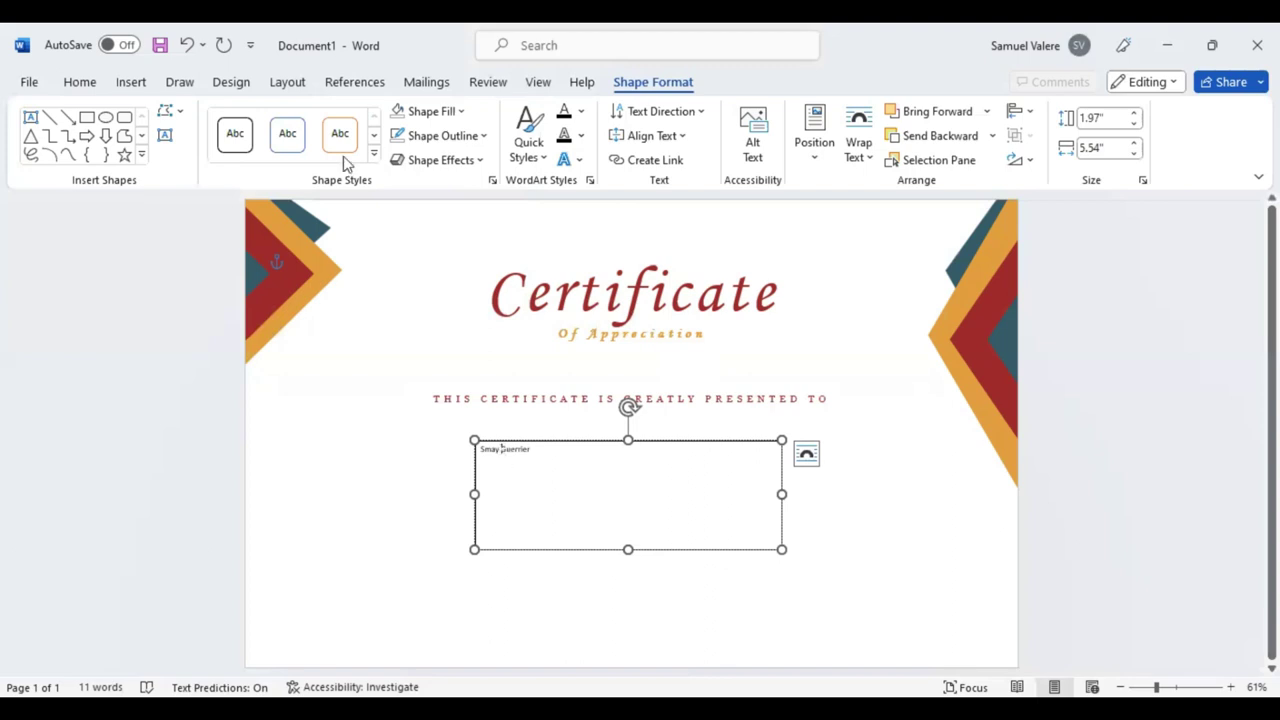
pyautogui.hotkey('ctrl', 'a')
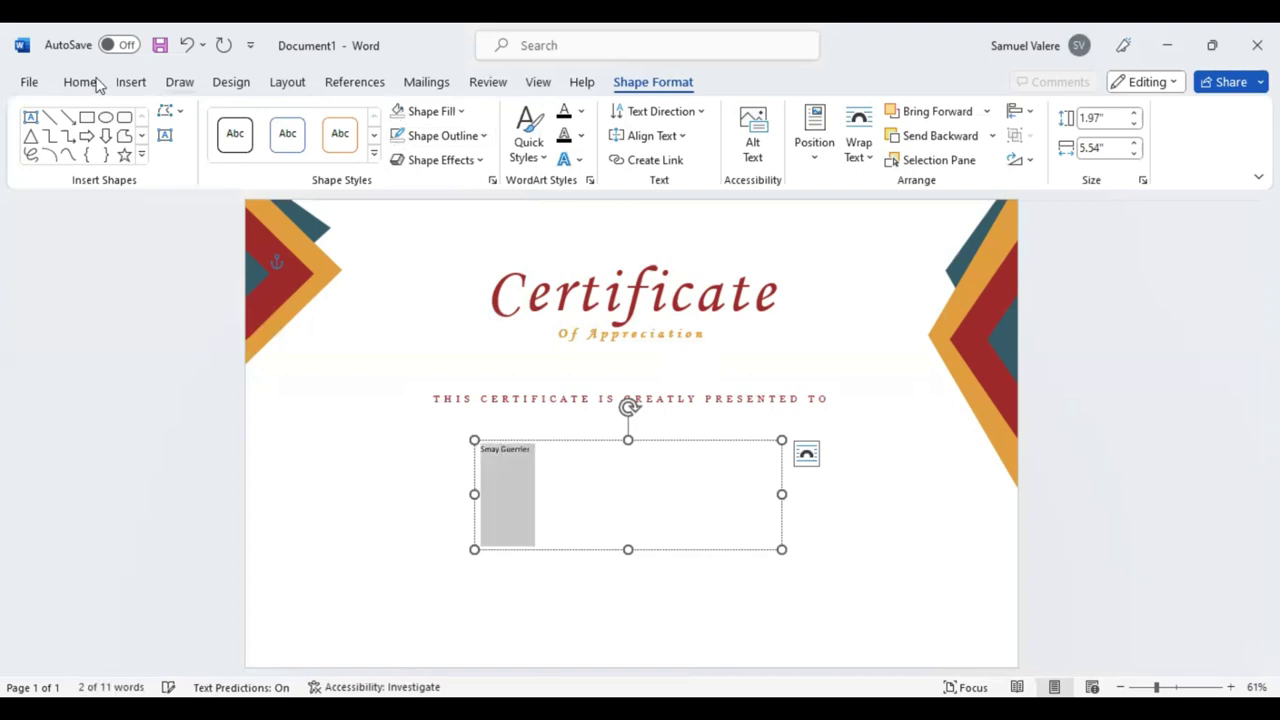
pyautogui.click(96, 82)
pyautogui.hotkey('ctrl', 'e')
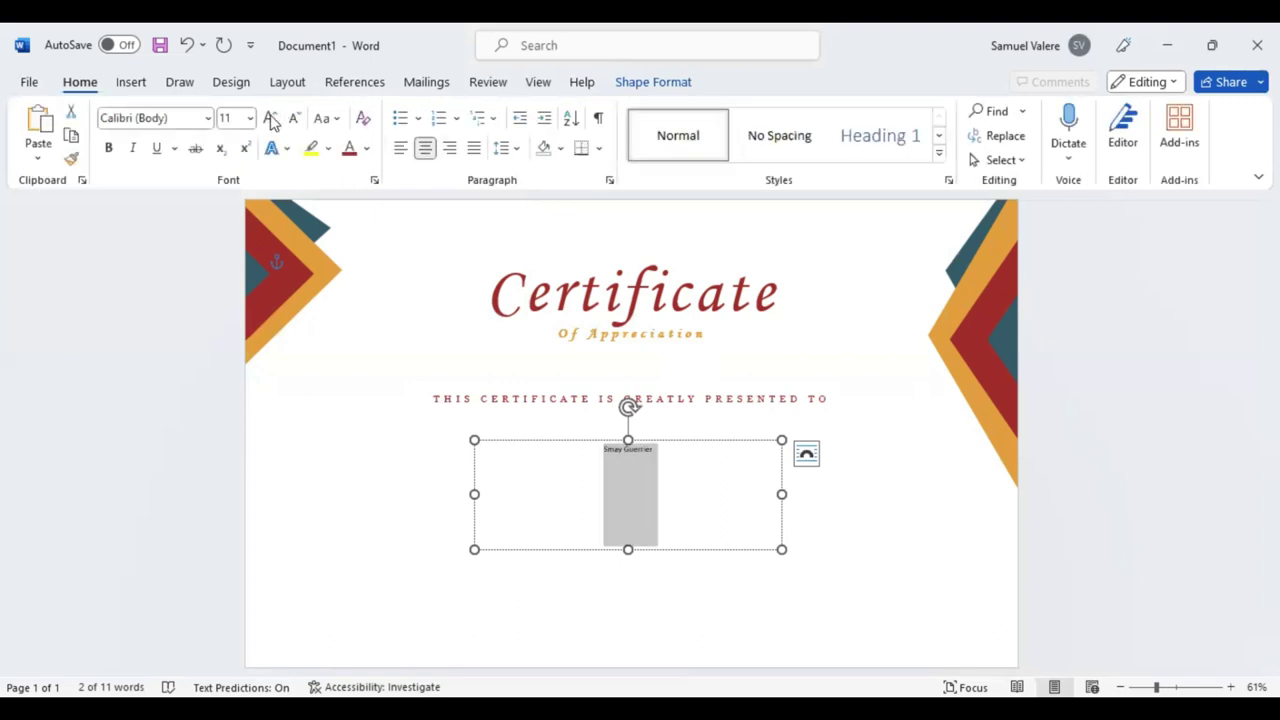
# Step: Set the name in Niagara Engraved at 140 pt and widen its box to fit
pyautogui.click(270, 118)
pyautogui.click(270, 118)
pyautogui.click(270, 118)
pyautogui.doubleClick(270, 118)
pyautogui.doubleClick(270, 118)
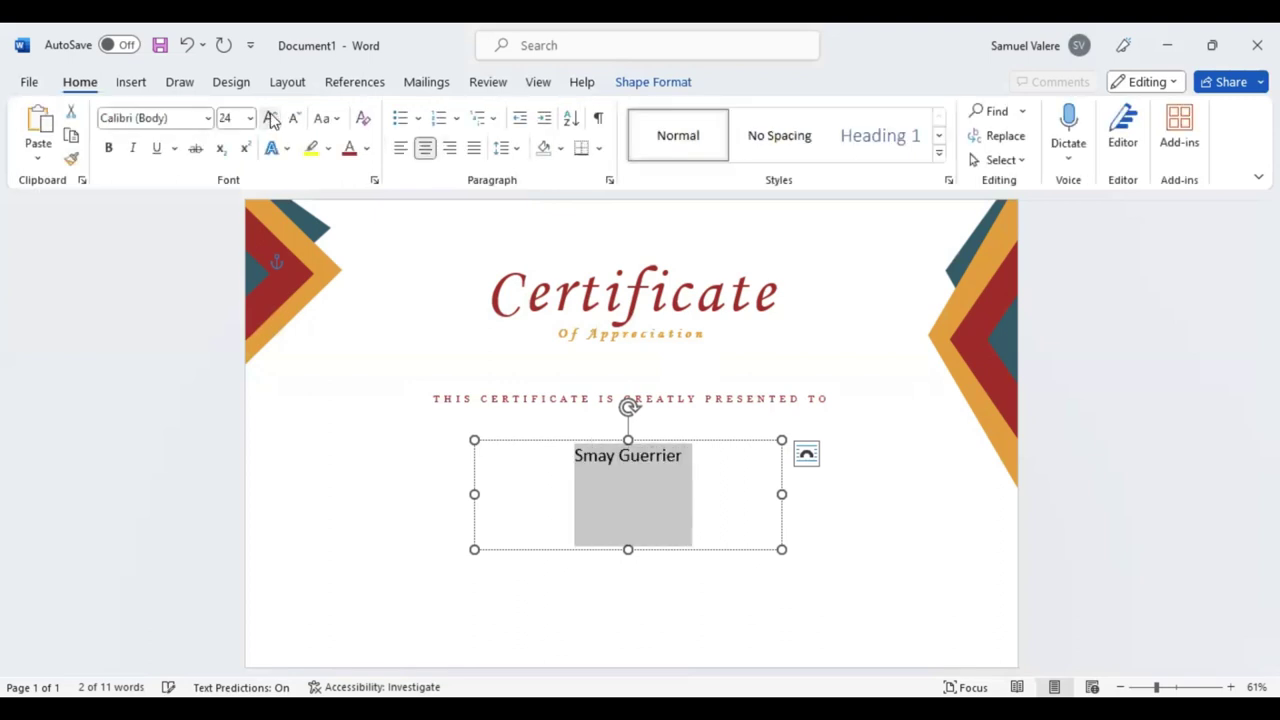
pyautogui.doubleClick(270, 118)
pyautogui.doubleClick(270, 118)
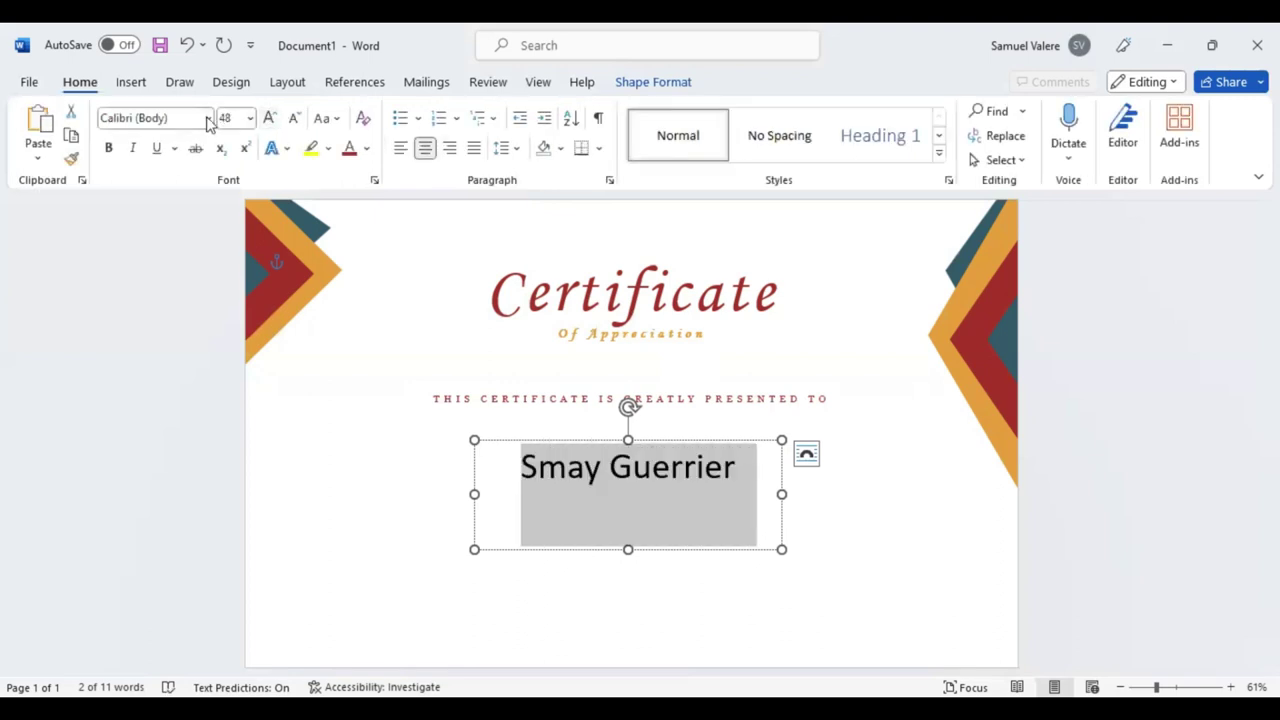
pyautogui.click(206, 118)
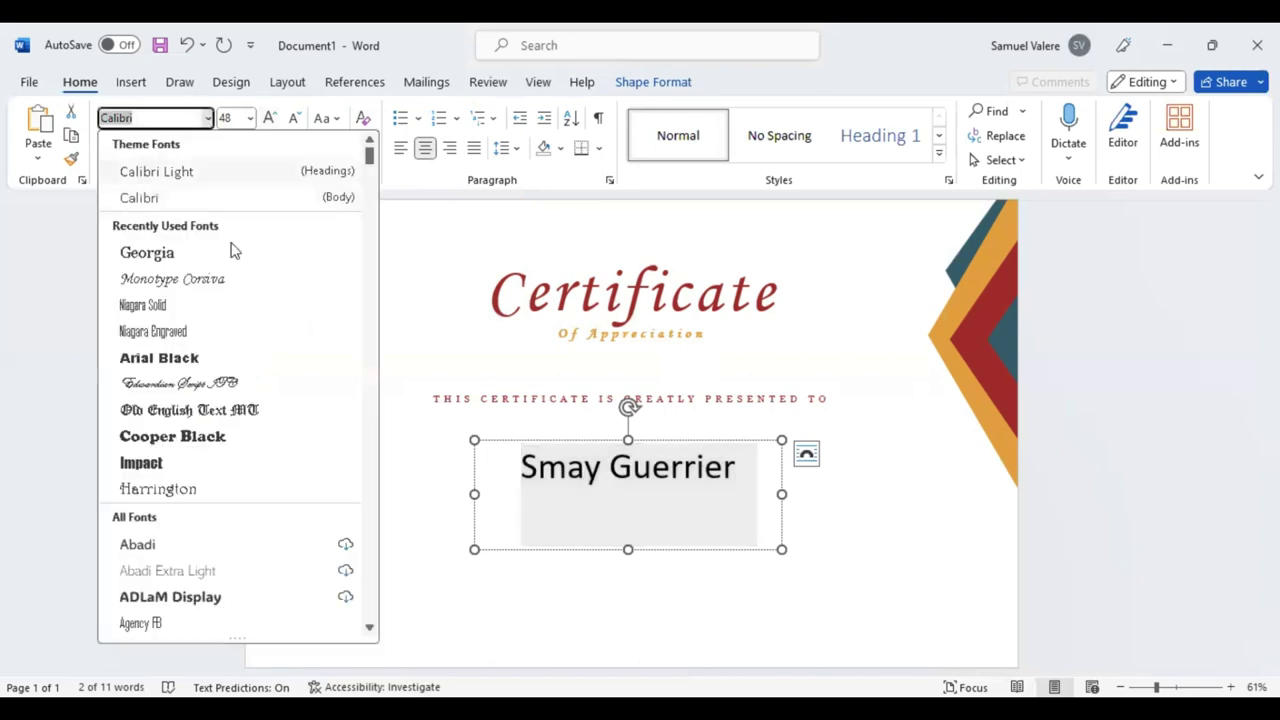
pyautogui.click(140, 333)
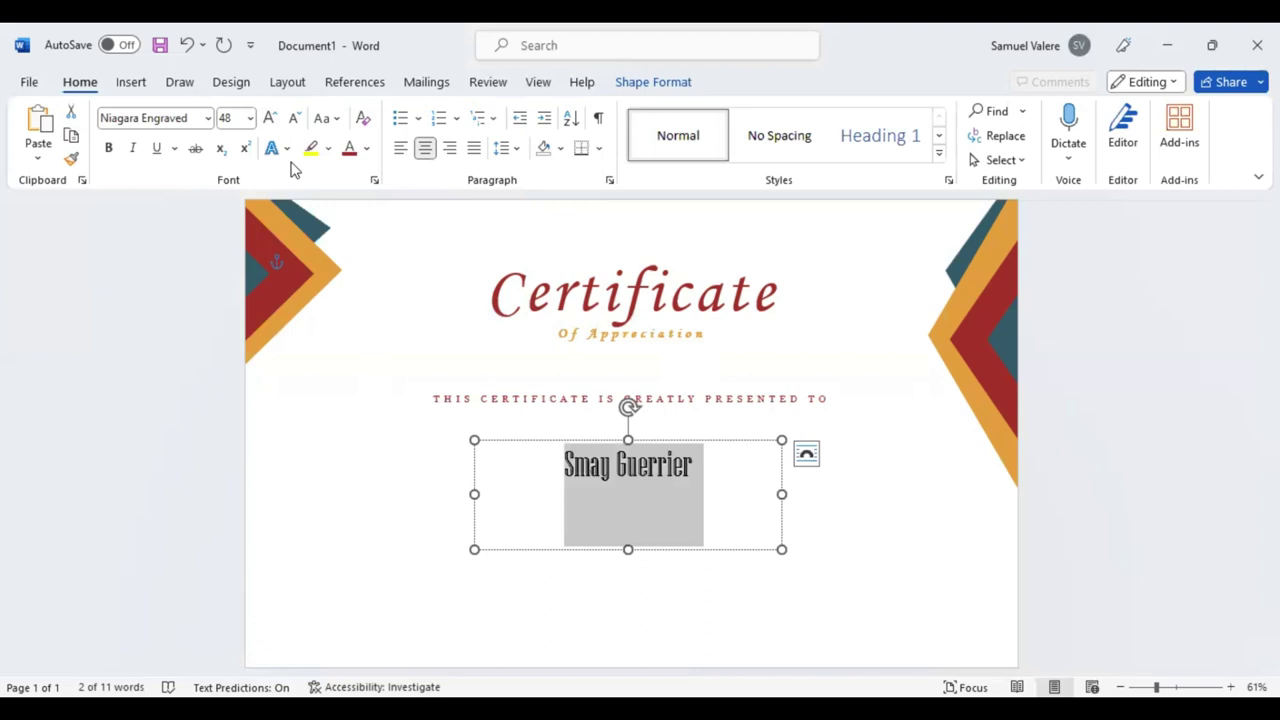
pyautogui.click(268, 120)
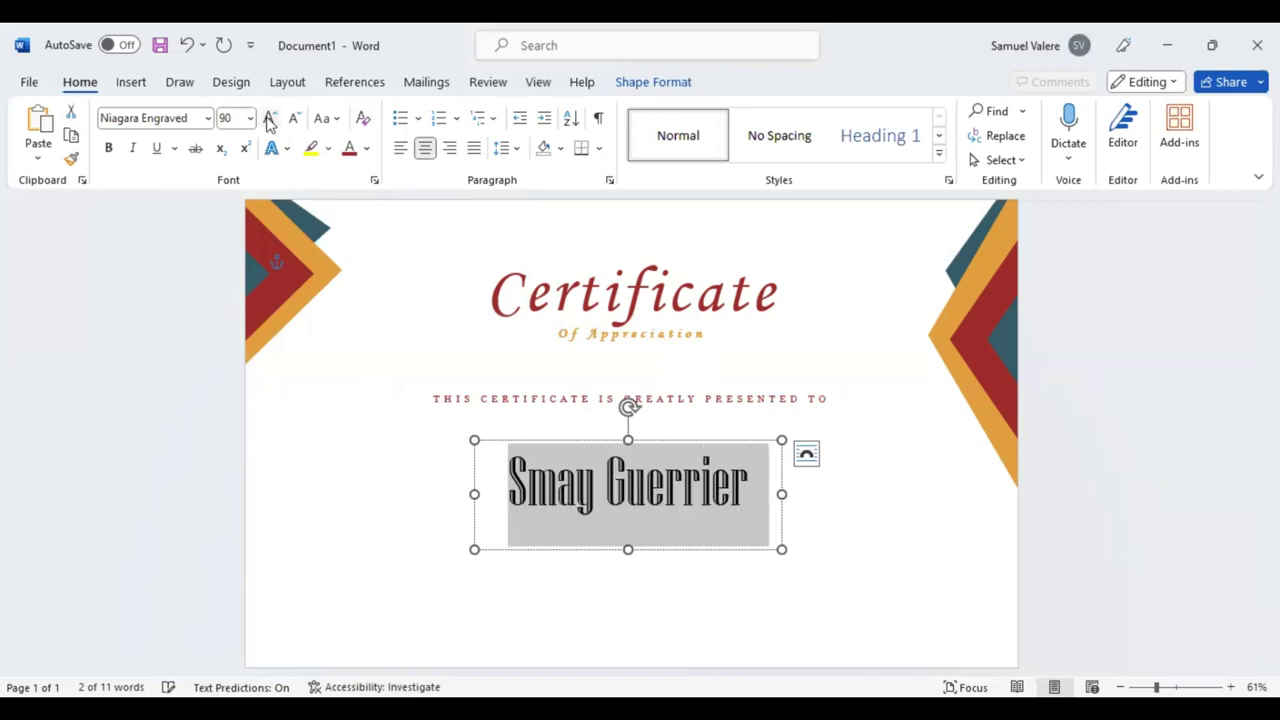
pyautogui.click(268, 120)
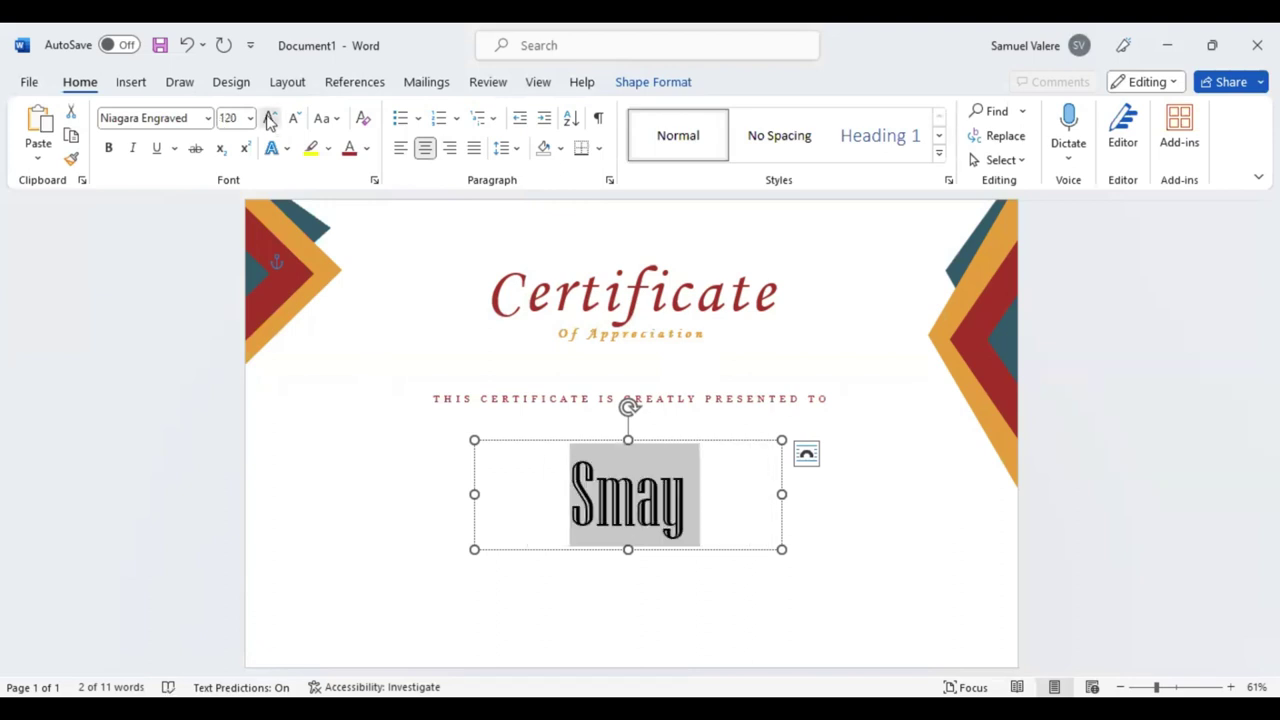
pyautogui.click(268, 120)
pyautogui.click(268, 120)
pyautogui.moveTo(781, 494); pyautogui.dragTo(912, 494)
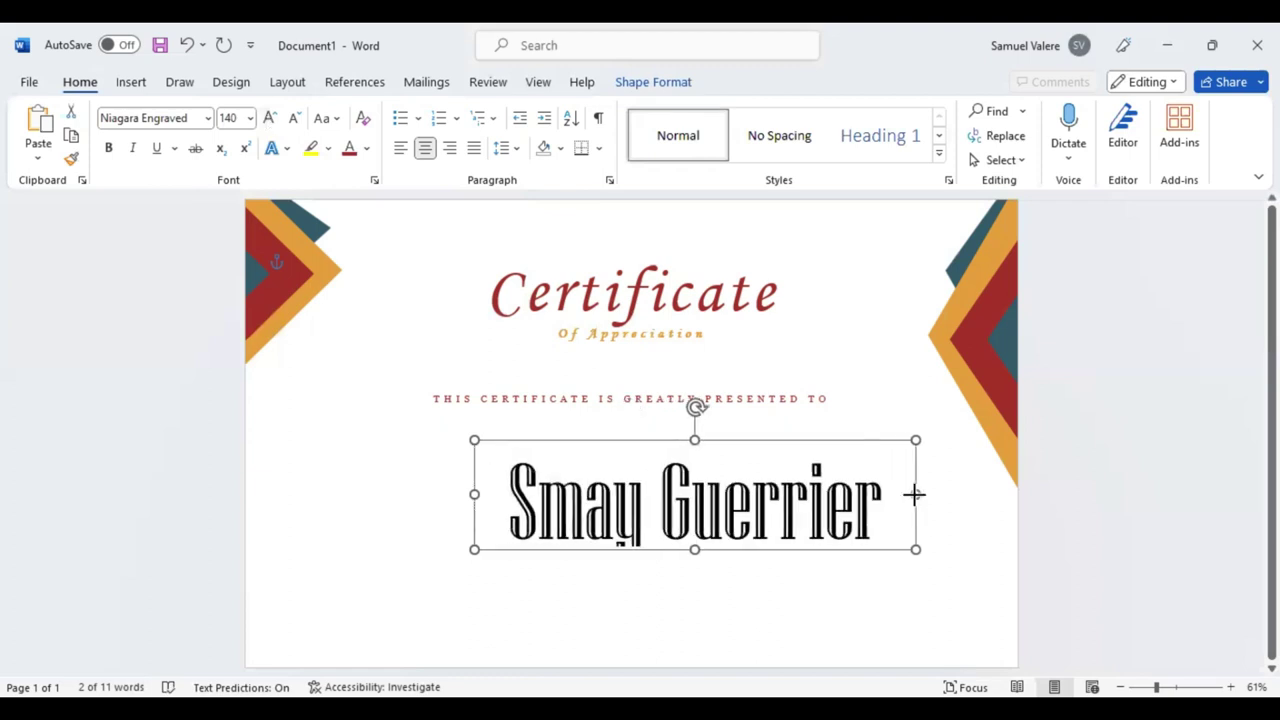
# Step: Make the name box taller, centre it on the page, and nudge the presentation line up
pyautogui.moveTo(914, 493); pyautogui.dragTo(851, 452)
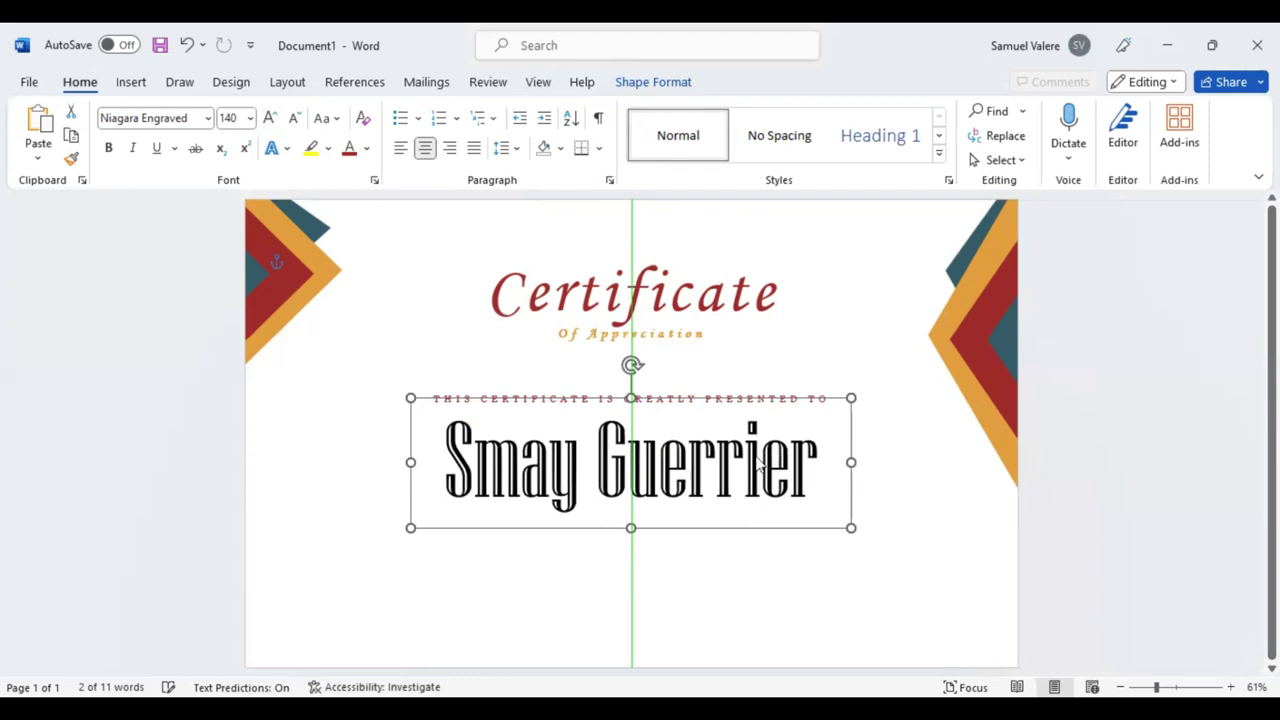
pyautogui.moveTo(659, 533); pyautogui.dragTo(660, 533)
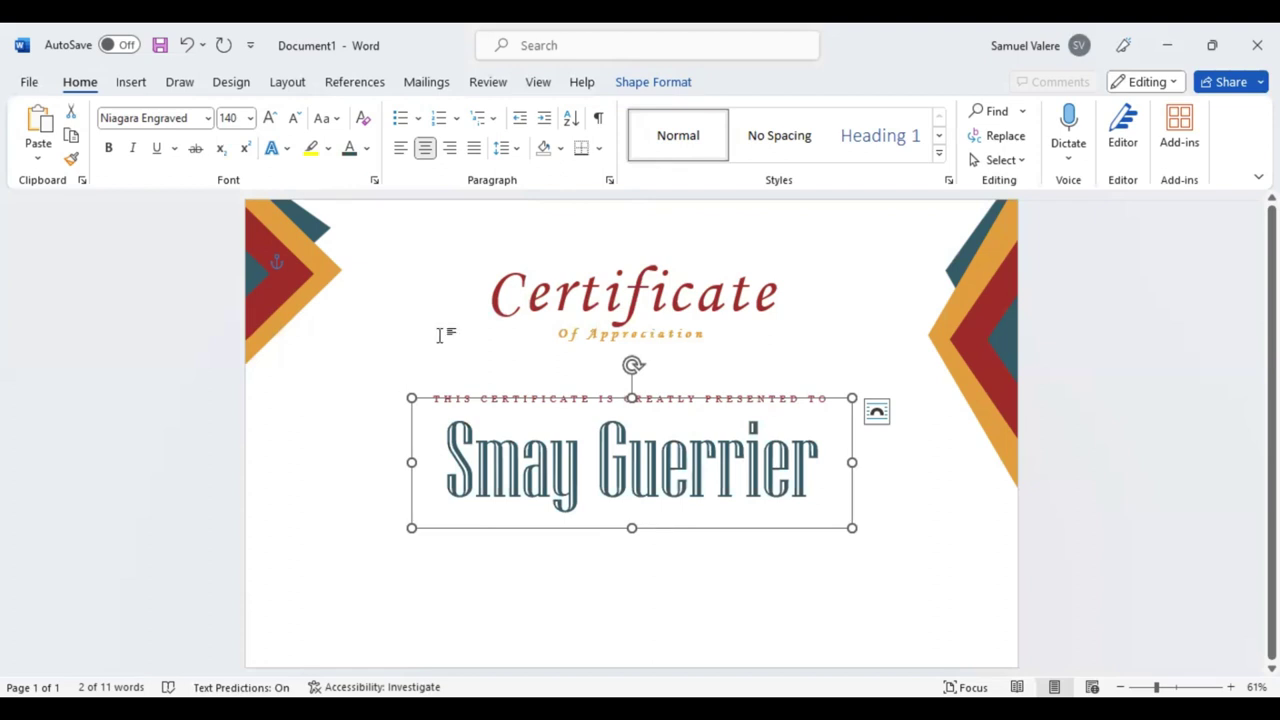
pyautogui.click(440, 335)
pyautogui.press('Tab')
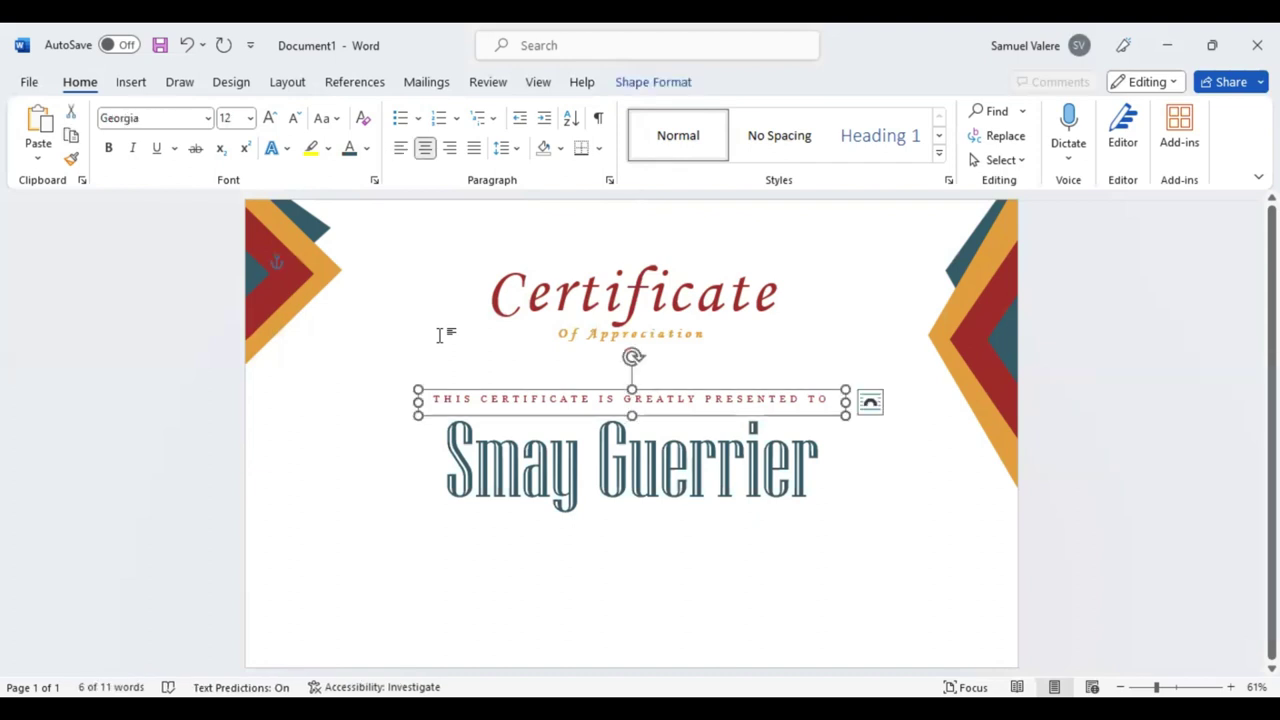
pyautogui.press('Up')
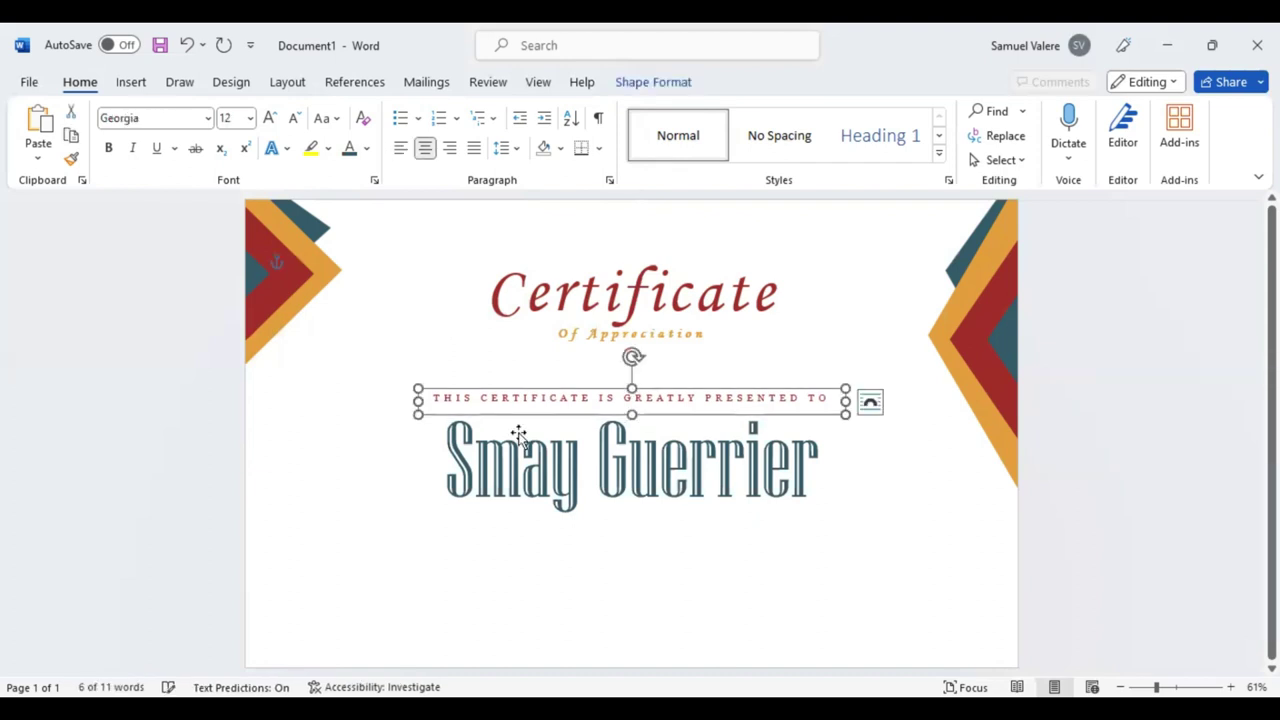
# Step: Undo the presentation line's extra moves so it sits just above the name
pyautogui.click(187, 47)
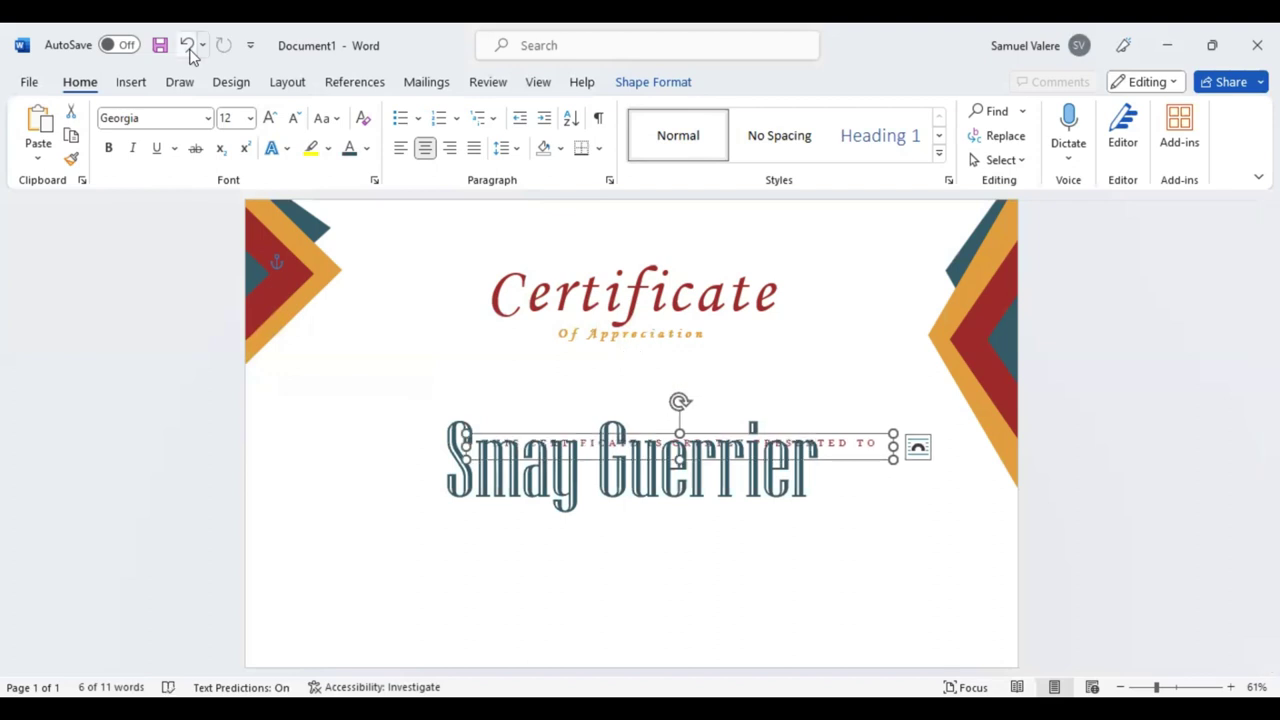
pyautogui.click(187, 47)
pyautogui.click(187, 47)
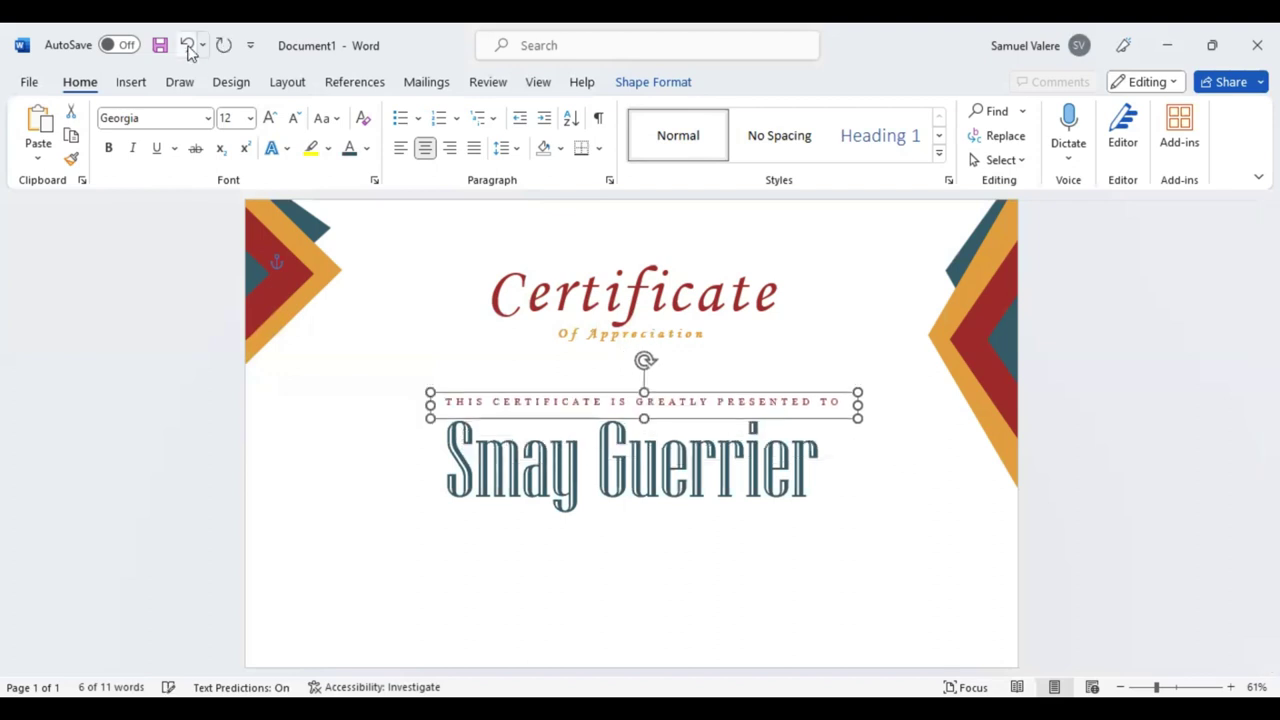
pyautogui.hotkey('ctrl', 'z')
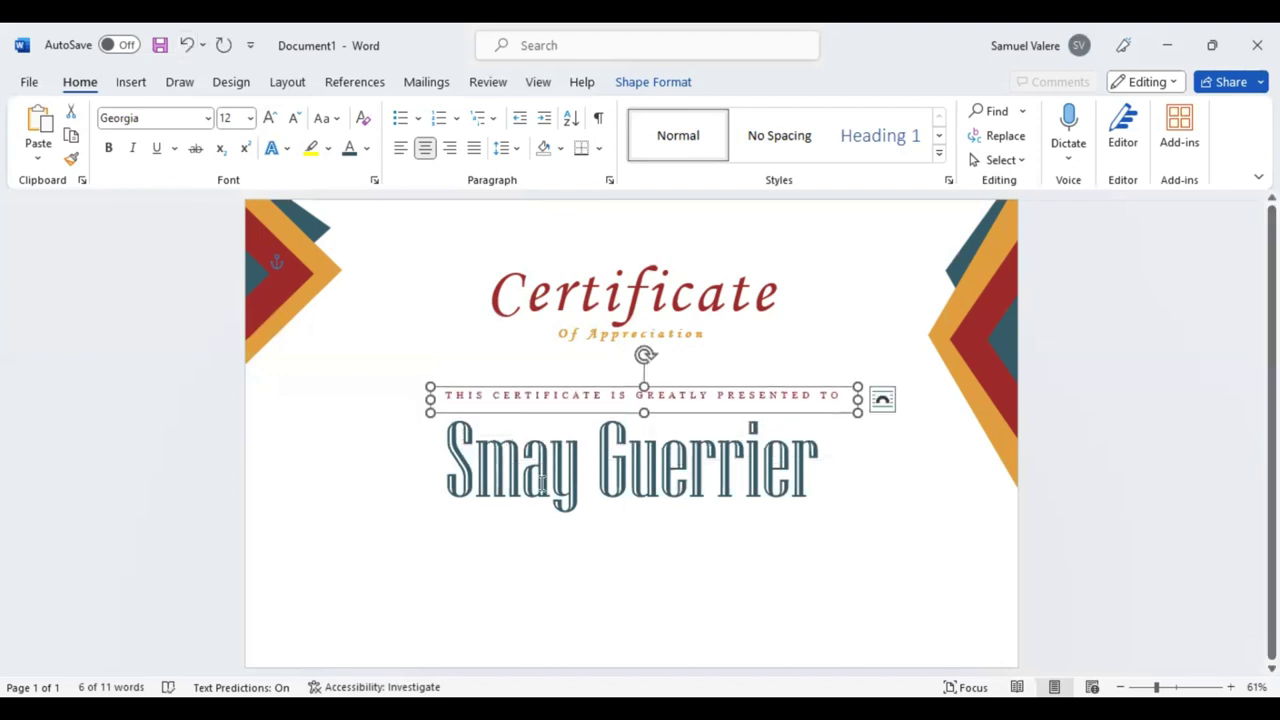
pyautogui.click(605, 530)
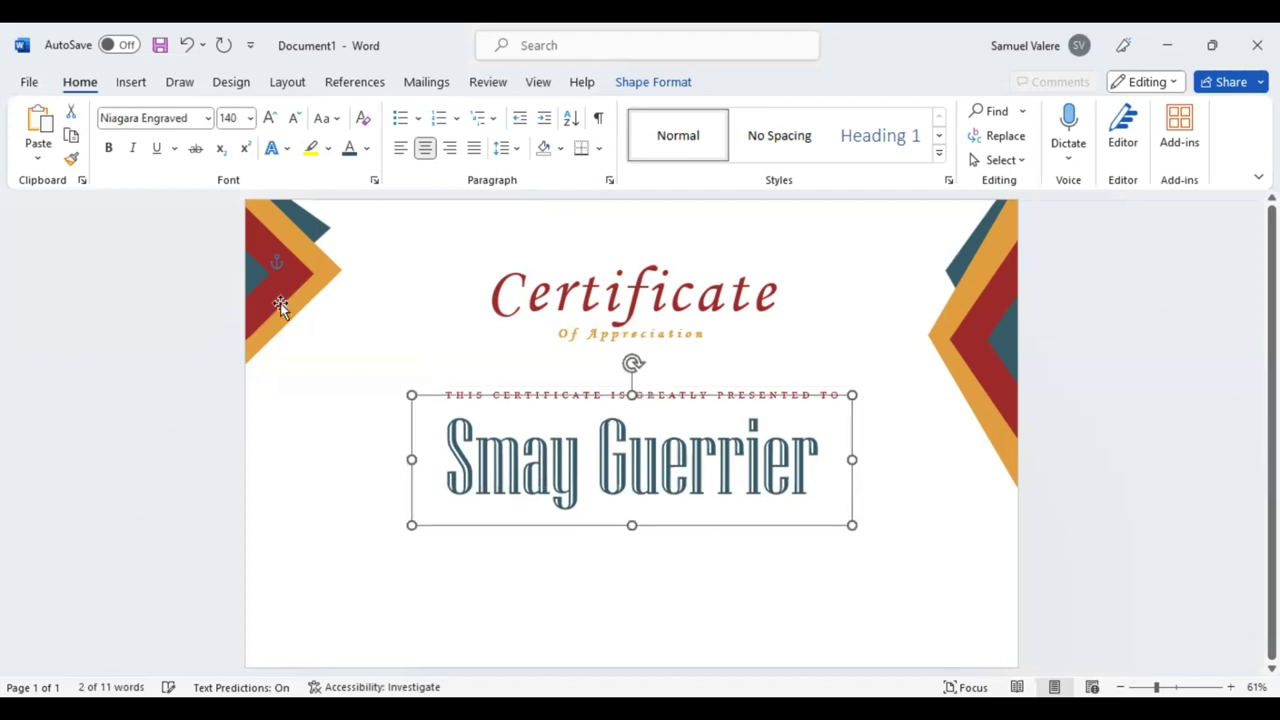
pyautogui.click(126, 88)
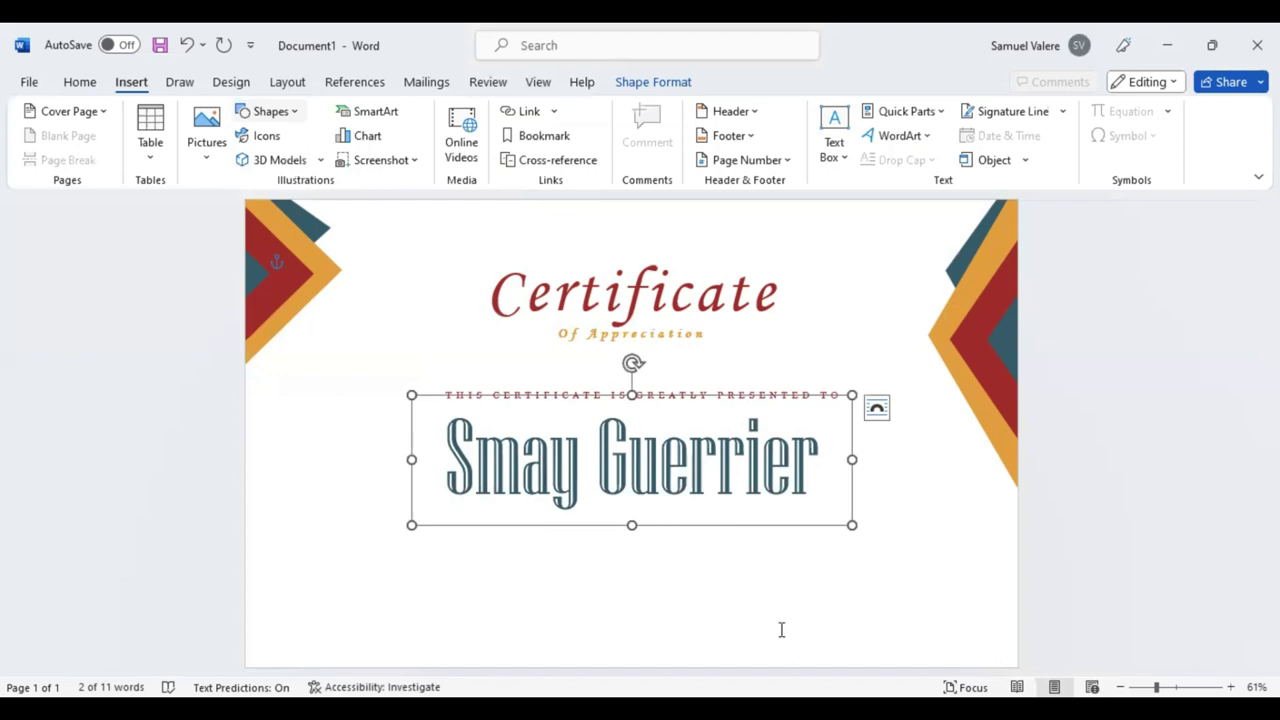
# Step: Draw a text box below the name and paste the appreciation paragraph, centred in Georgia 16 pt
pyautogui.moveTo(796, 645); pyautogui.dragTo(470, 558)
pyautogui.write('With heartfelt appreciation, we honor your exceptional achievements that have surpassed all expectations. Your dedication, perseverance, and exceptional abilities have transformed challenges into opportunities and obstacles into stepping stones. This certificate is a reflection of your remarkable journey.')
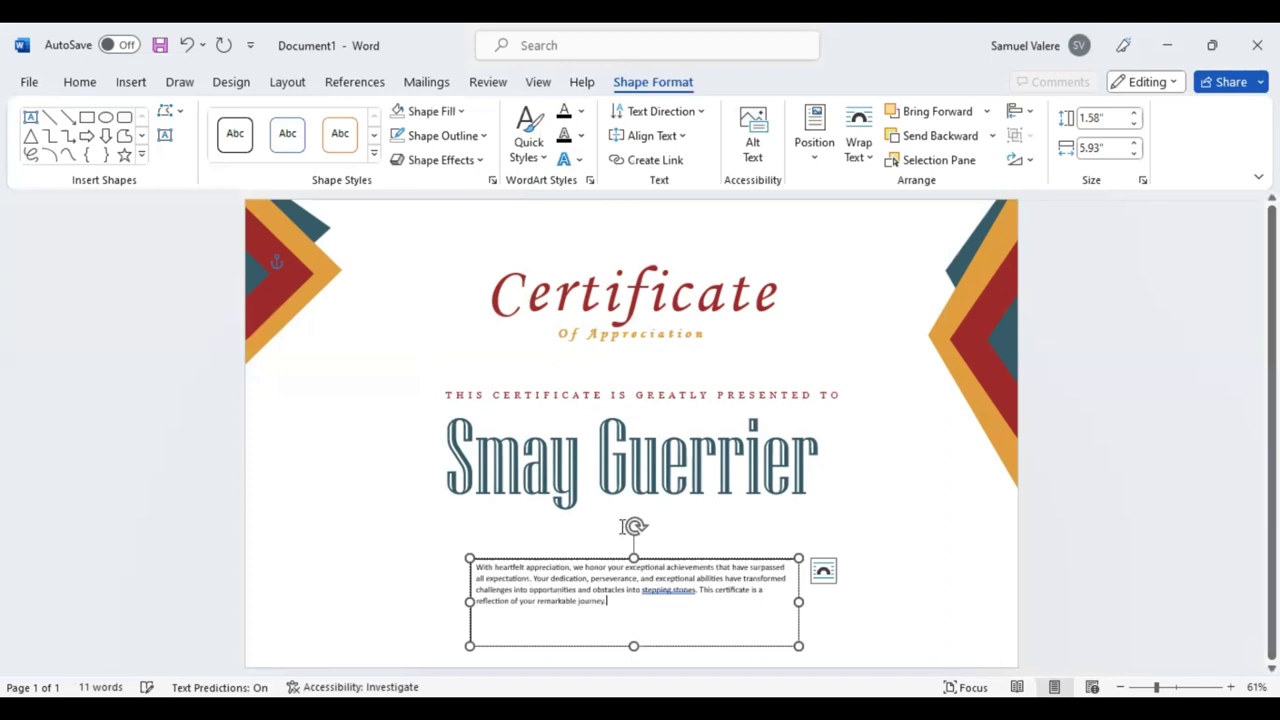
pyautogui.hotkey('ctrl', 'a')
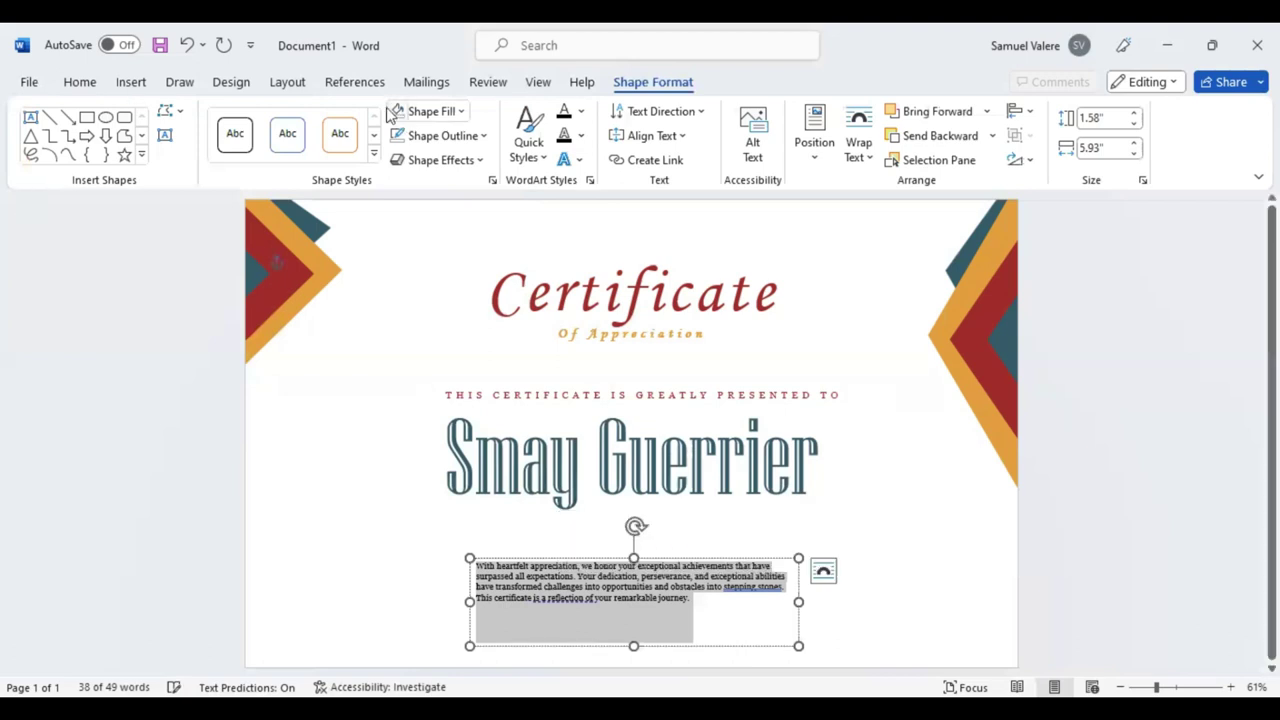
pyautogui.click(84, 86)
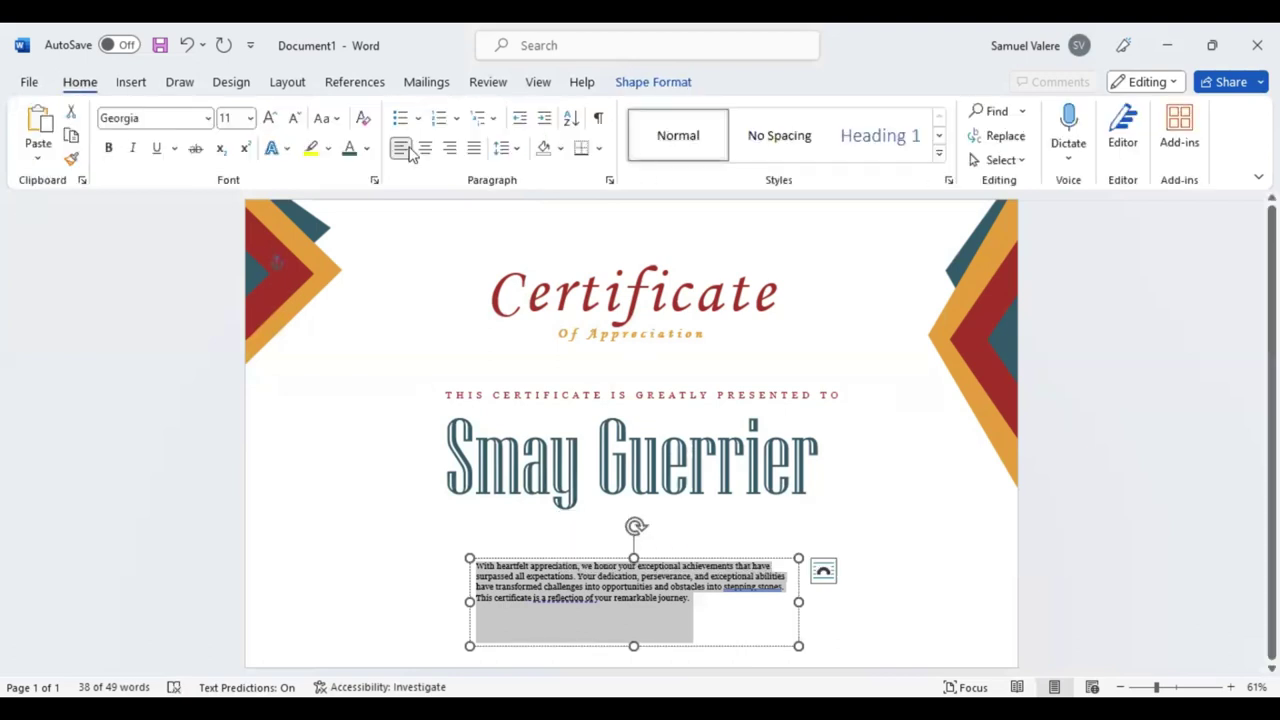
pyautogui.click(425, 147)
pyautogui.click(269, 118)
pyautogui.click(269, 118)
pyautogui.click(269, 118)
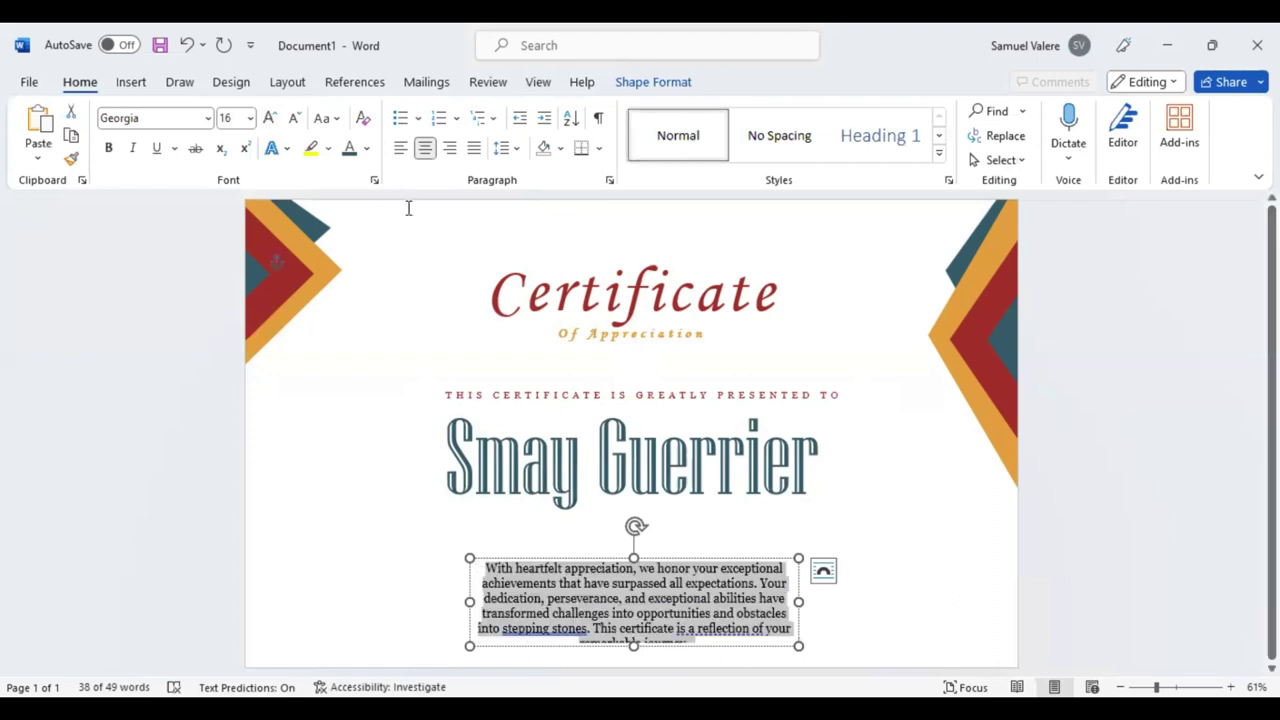
# Step: Nudge the paragraph box up and widen it to sit neatly beneath the name
pyautogui.press('Up')
pyautogui.press('Up')
pyautogui.press('Up')
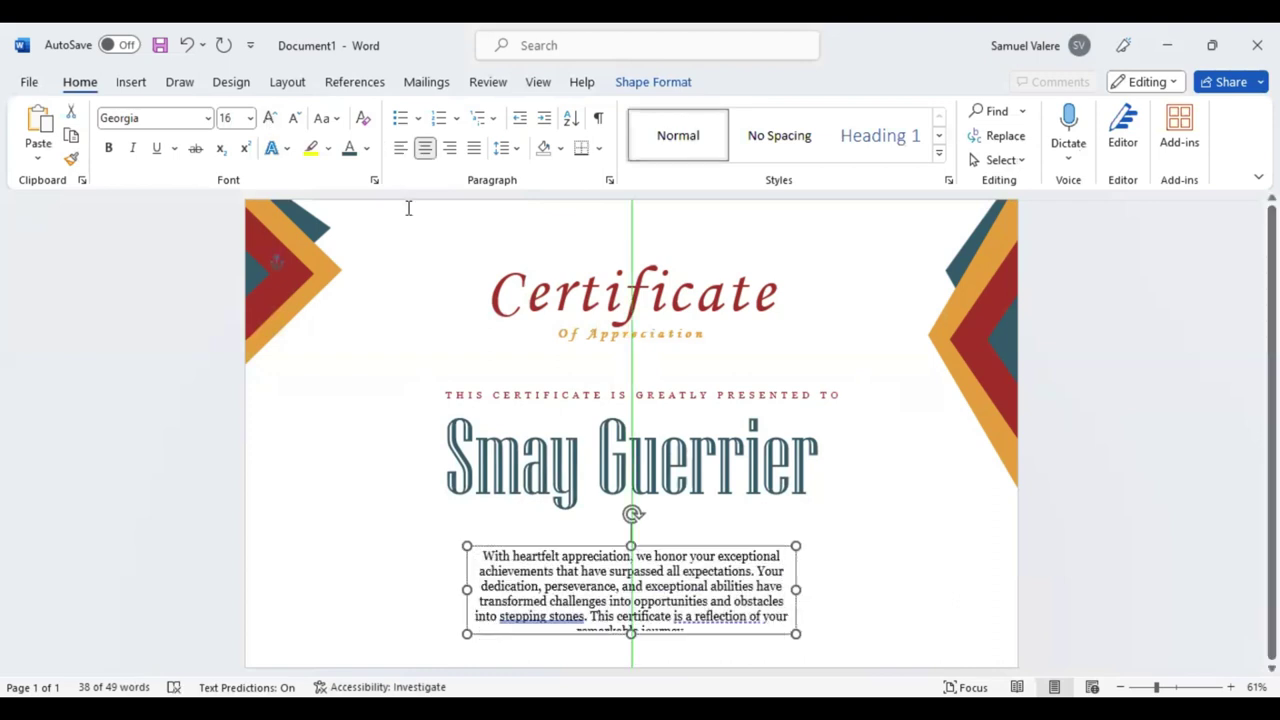
pyautogui.press('Up')
pyautogui.press('Up')
pyautogui.press('Up')
pyautogui.press('Up')
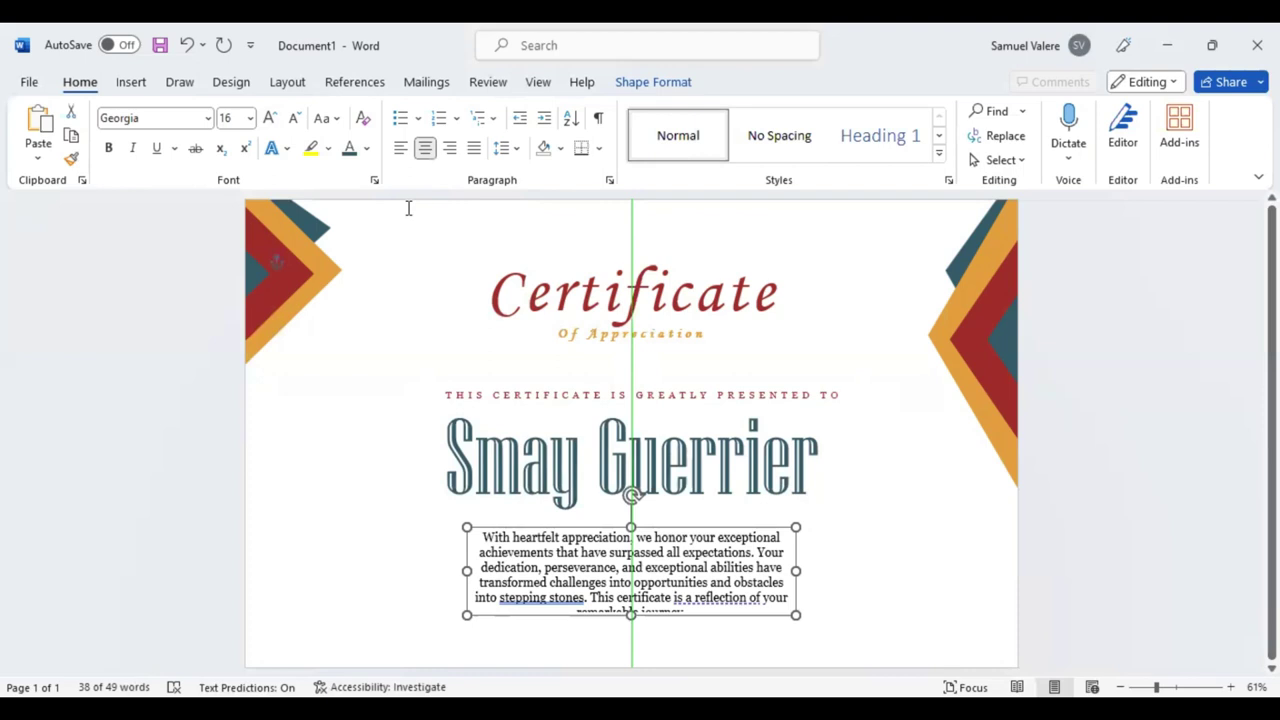
pyautogui.hotkey('shift', 'Right')
pyautogui.hotkey('shift', 'Right')
pyautogui.hotkey('shift', 'Right')
pyautogui.hotkey('shift', 'Right')
pyautogui.hotkey('shift', 'Right')
pyautogui.hotkey('shift', 'Right')
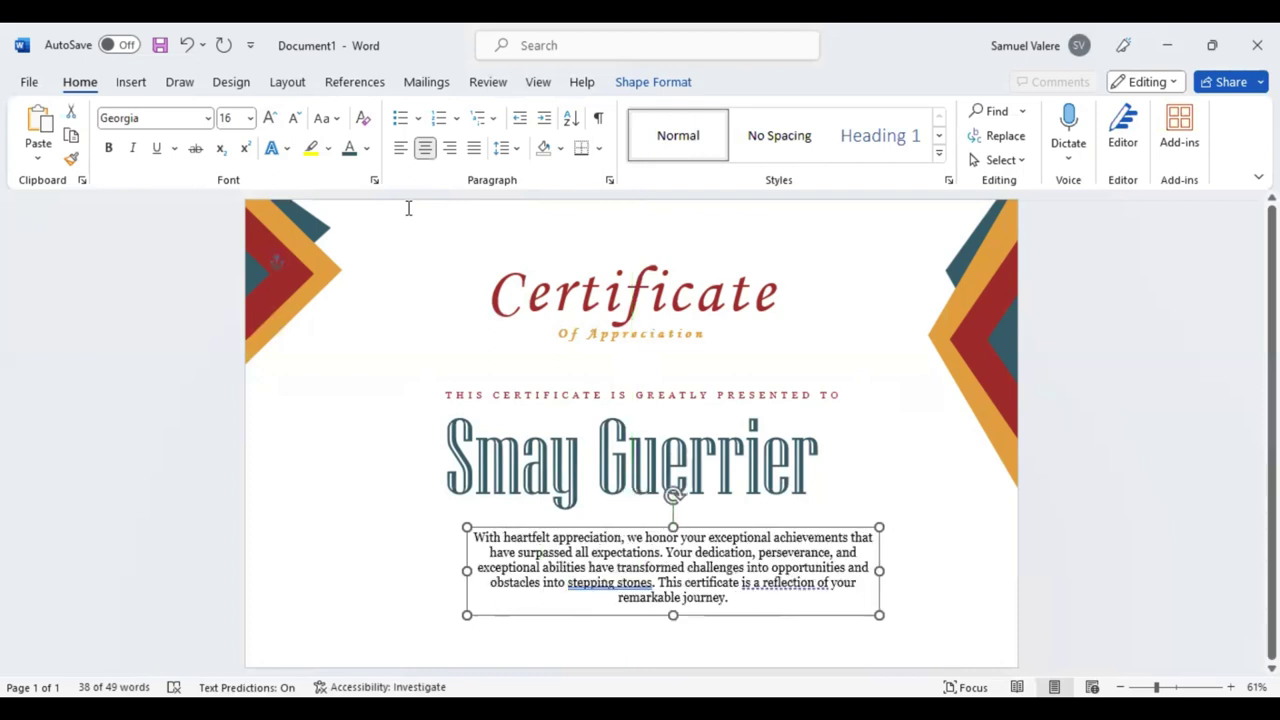
pyautogui.hotkey('shift', 'Right')
pyautogui.hotkey('shift', 'Right')
pyautogui.hotkey('shift', 'Right')
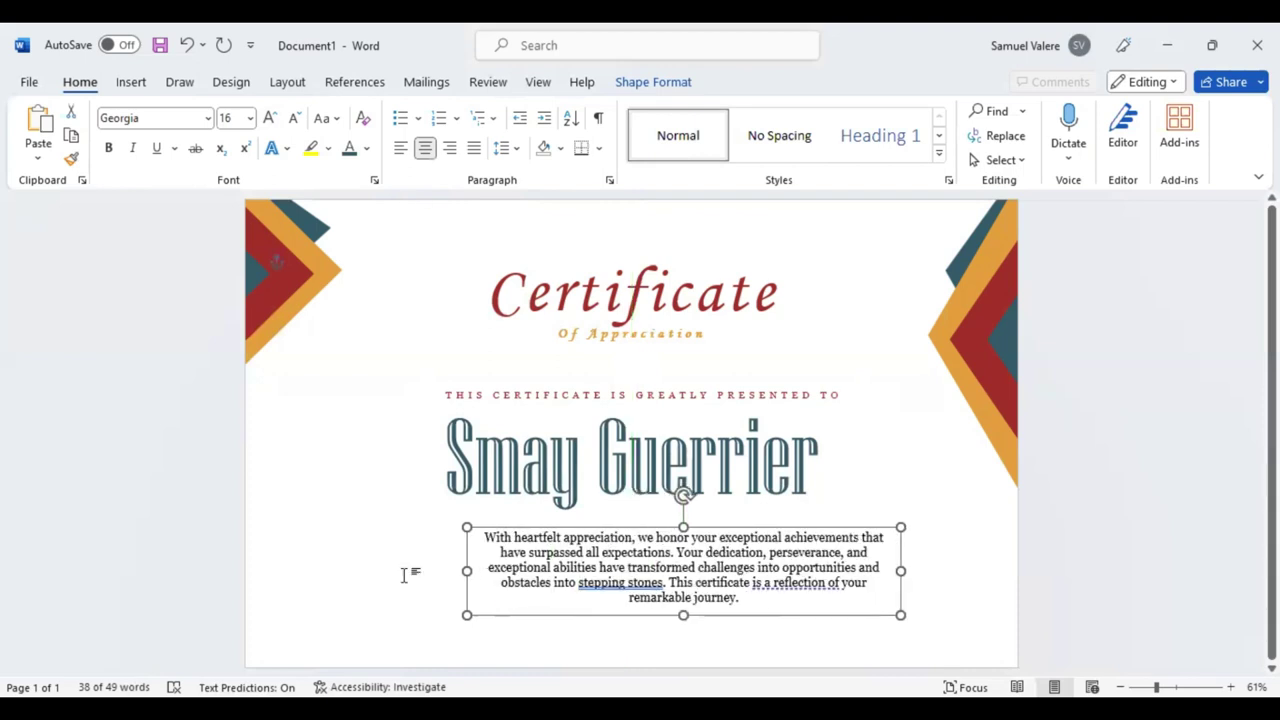
pyautogui.moveTo(463, 571); pyautogui.dragTo(446, 571)
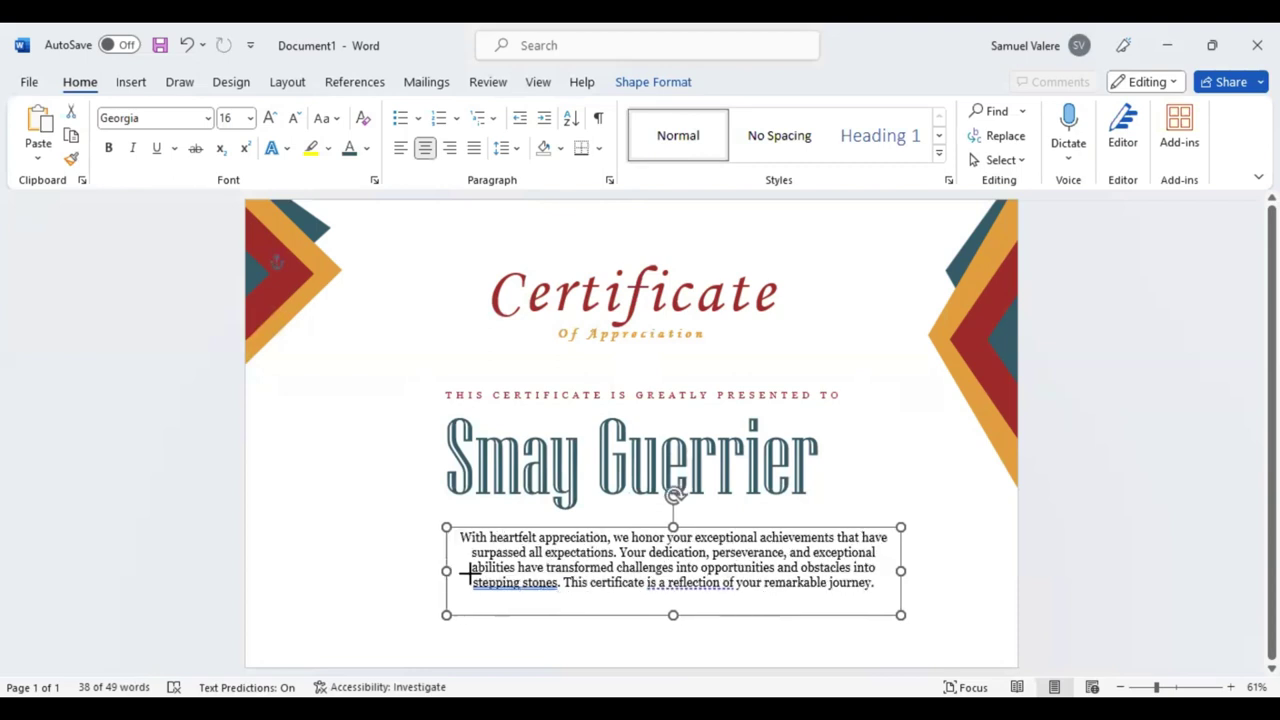
pyautogui.moveTo(466, 572)
pyautogui.mouseDown()
pyautogui.moveTo(415, 571)
pyautogui.moveTo(470, 572)
pyautogui.mouseUp()
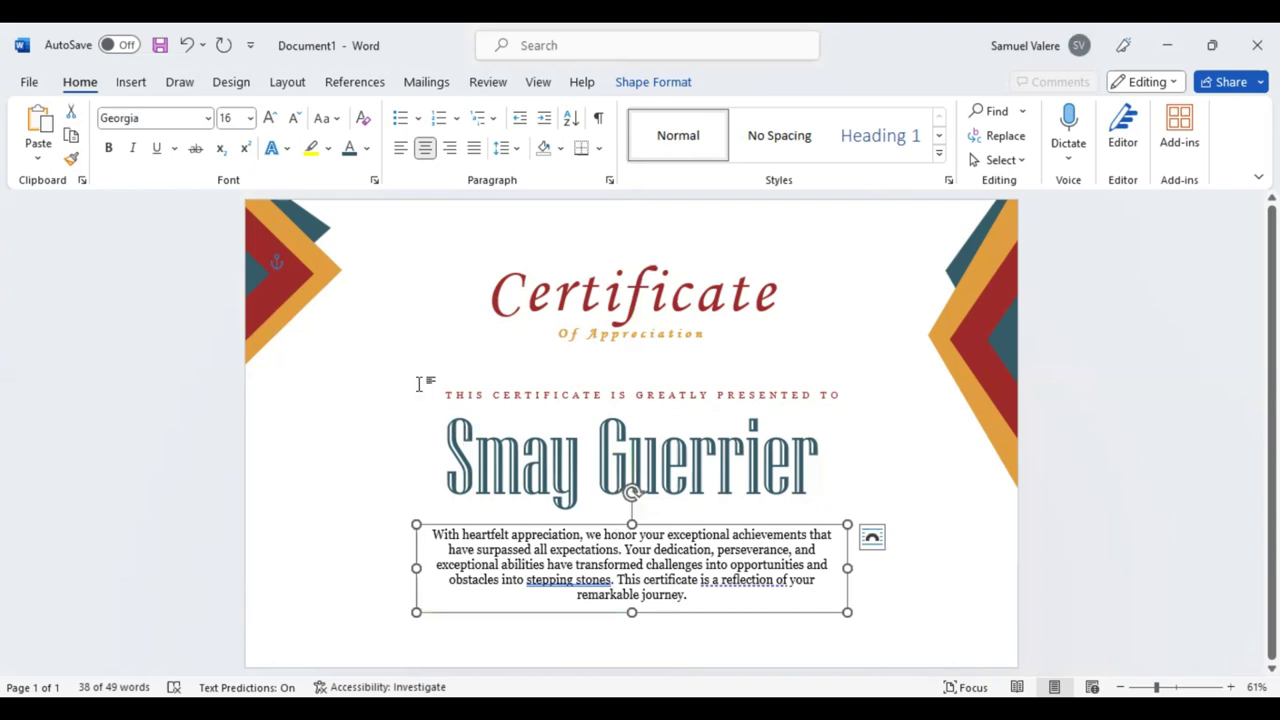
# Step: Enlarge the right chevron down and left past the recipient name, undoing one overshoot
pyautogui.click(955, 271)
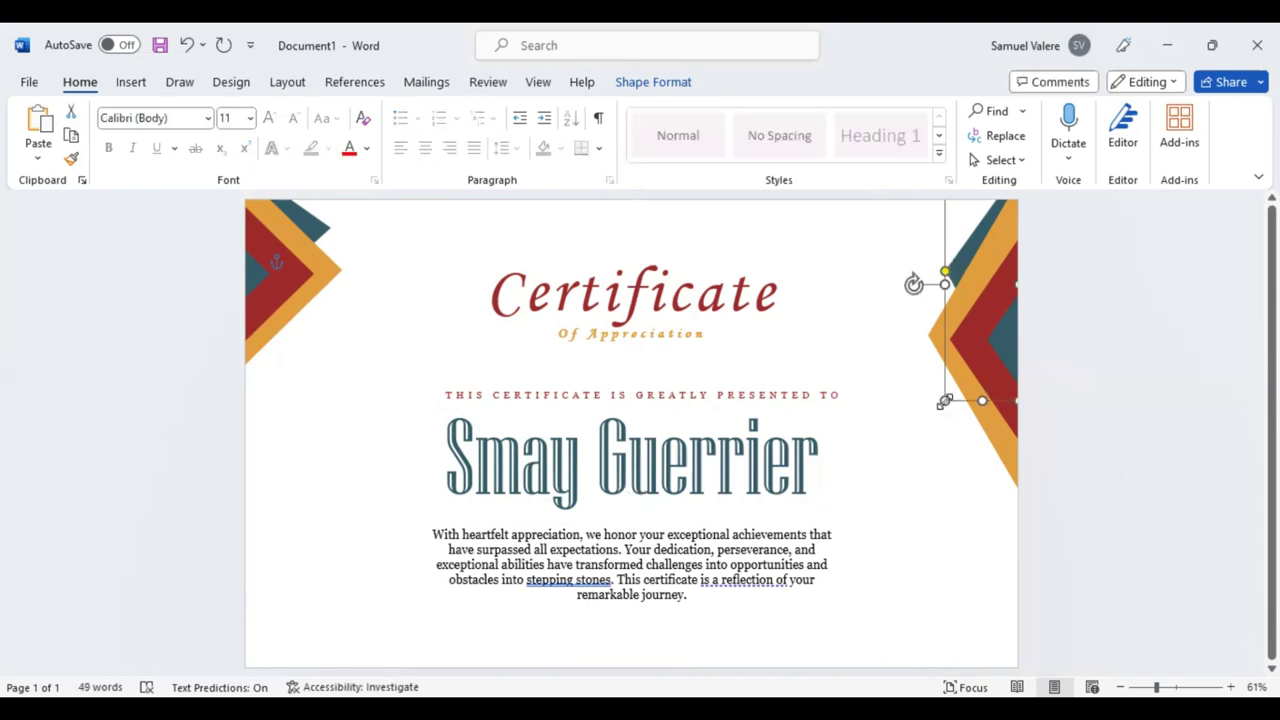
pyautogui.moveTo(945, 401); pyautogui.dragTo(902, 466)
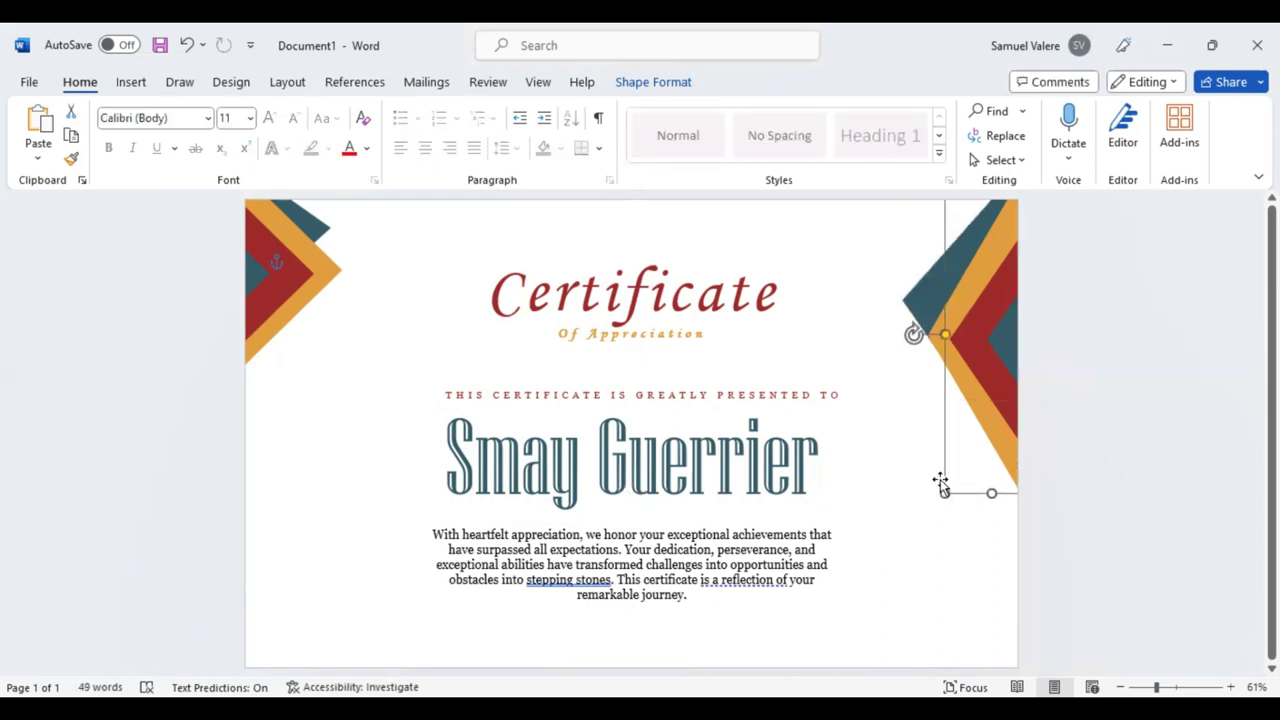
pyautogui.moveTo(938, 500); pyautogui.dragTo(900, 550)
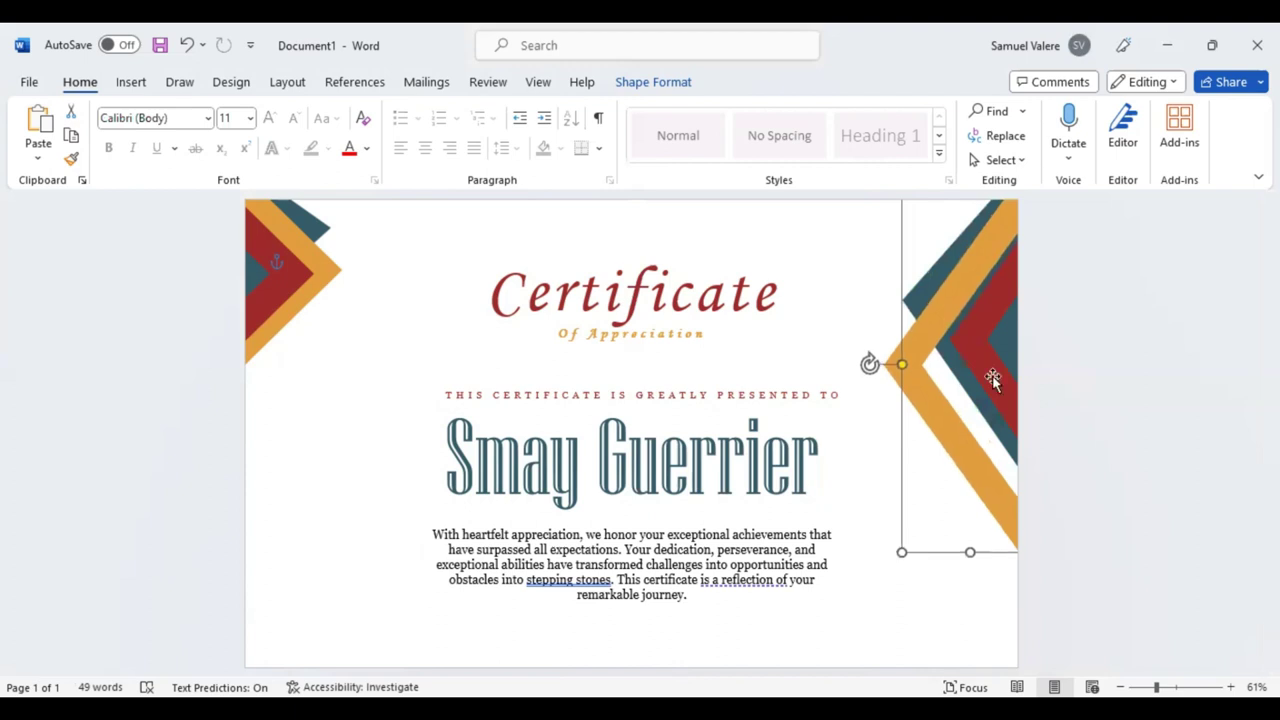
pyautogui.hotkey('ctrl', 'z')
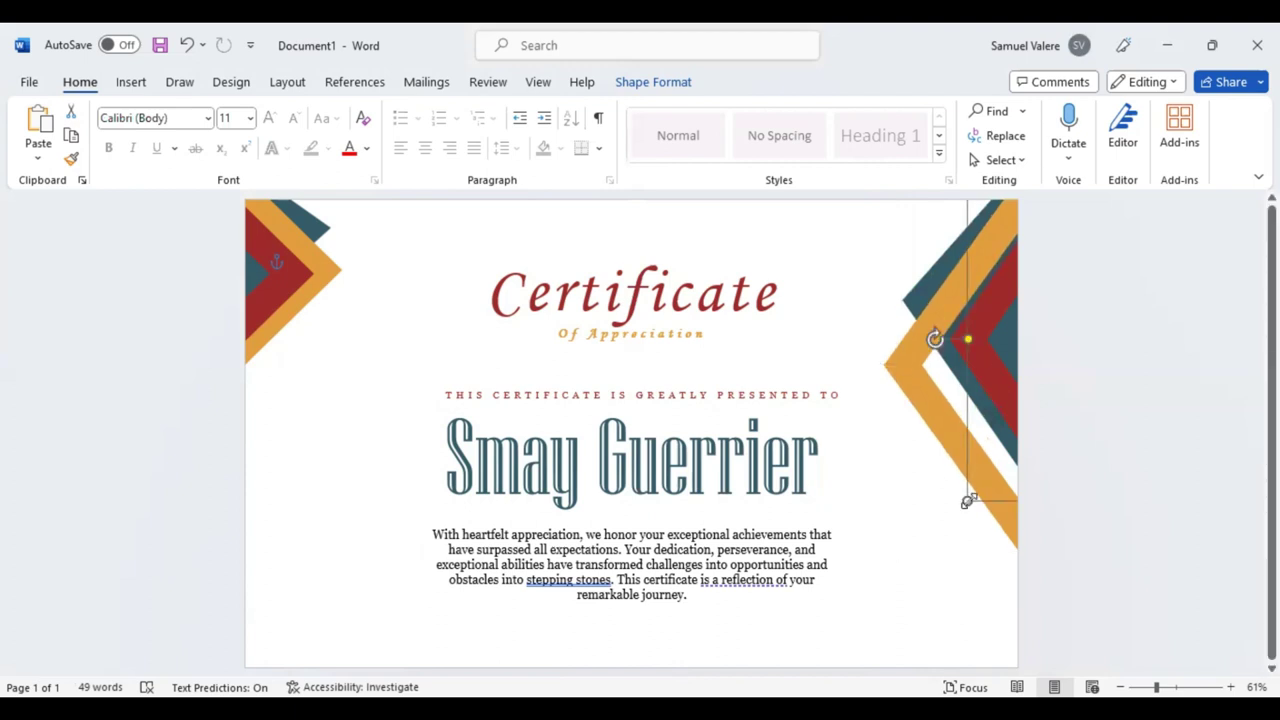
pyautogui.moveTo(967, 501); pyautogui.dragTo(931, 552)
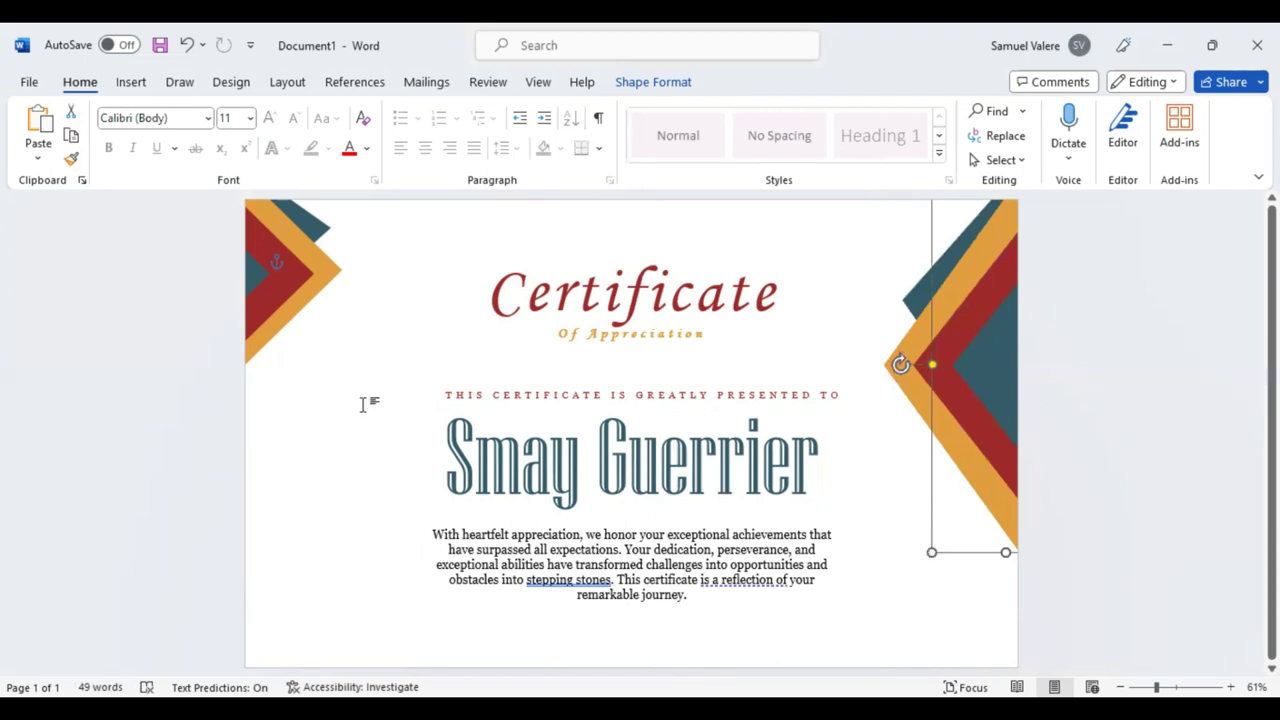
# Step: Add a small bottom-left text box reading 'Signature' set in Georgia
pyautogui.click(133, 88)
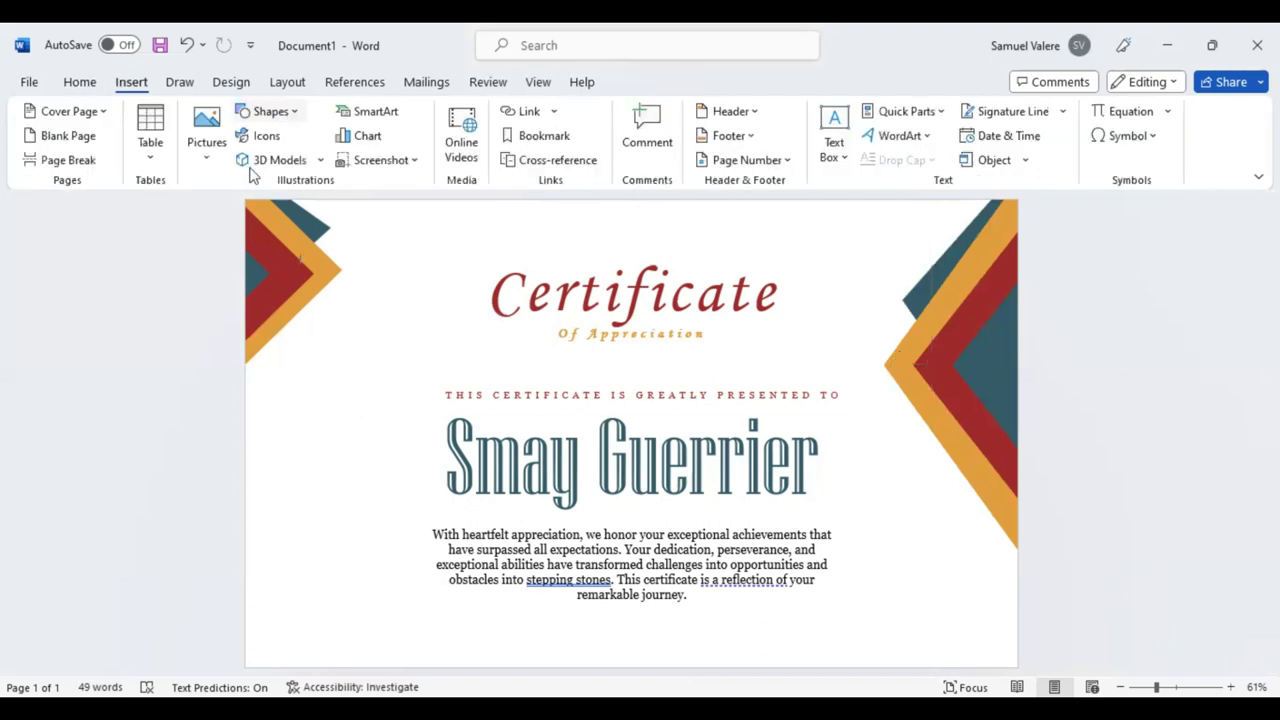
pyautogui.moveTo(344, 628); pyautogui.dragTo(441, 660)
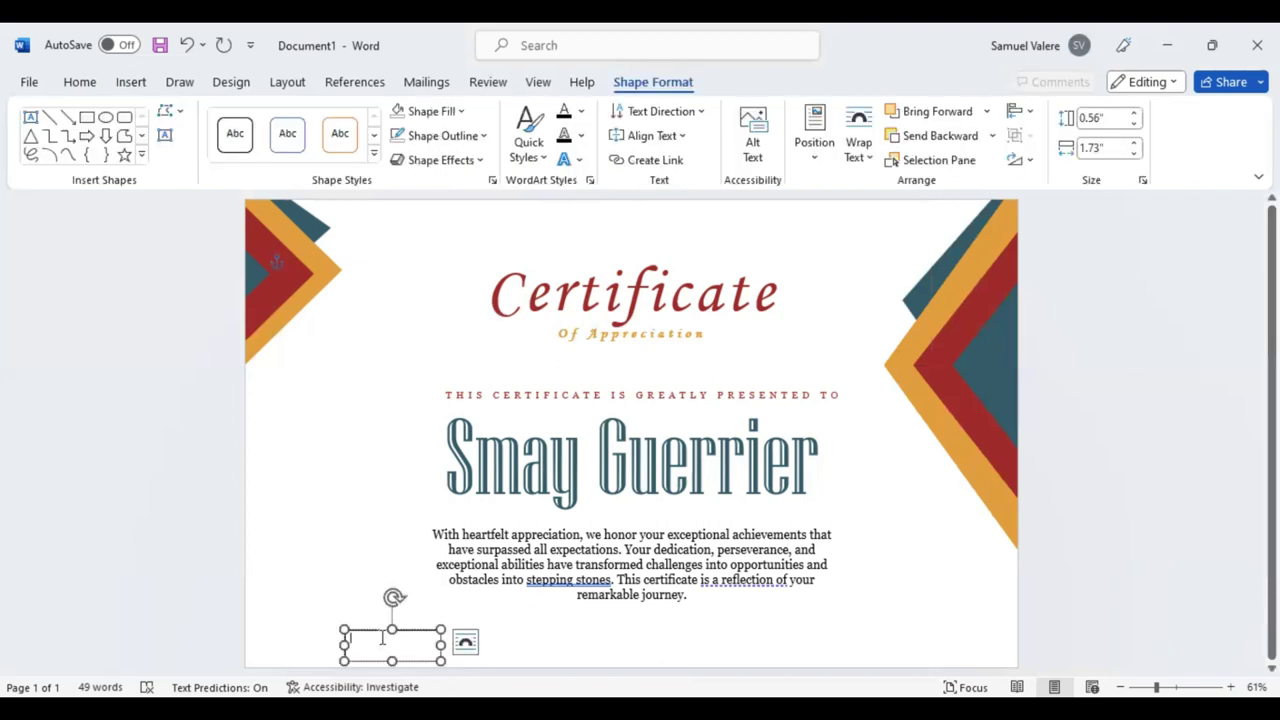
pyautogui.write('Signa')
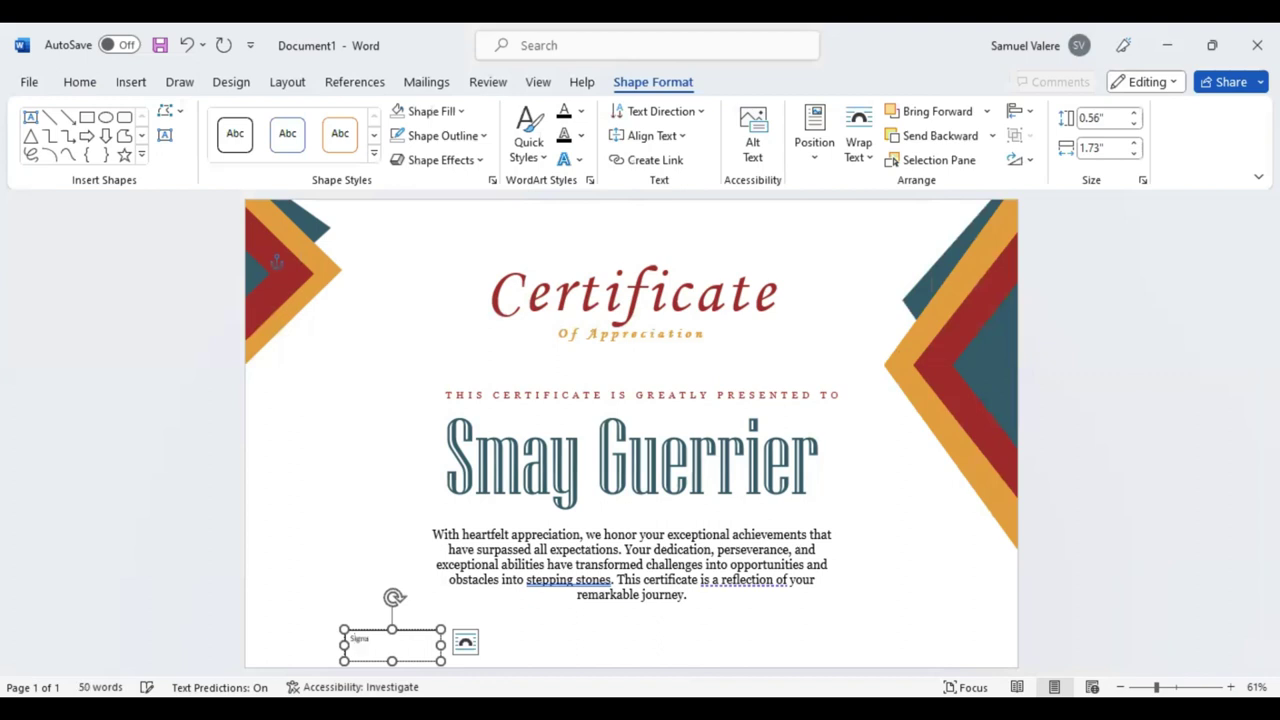
pyautogui.write('ture')
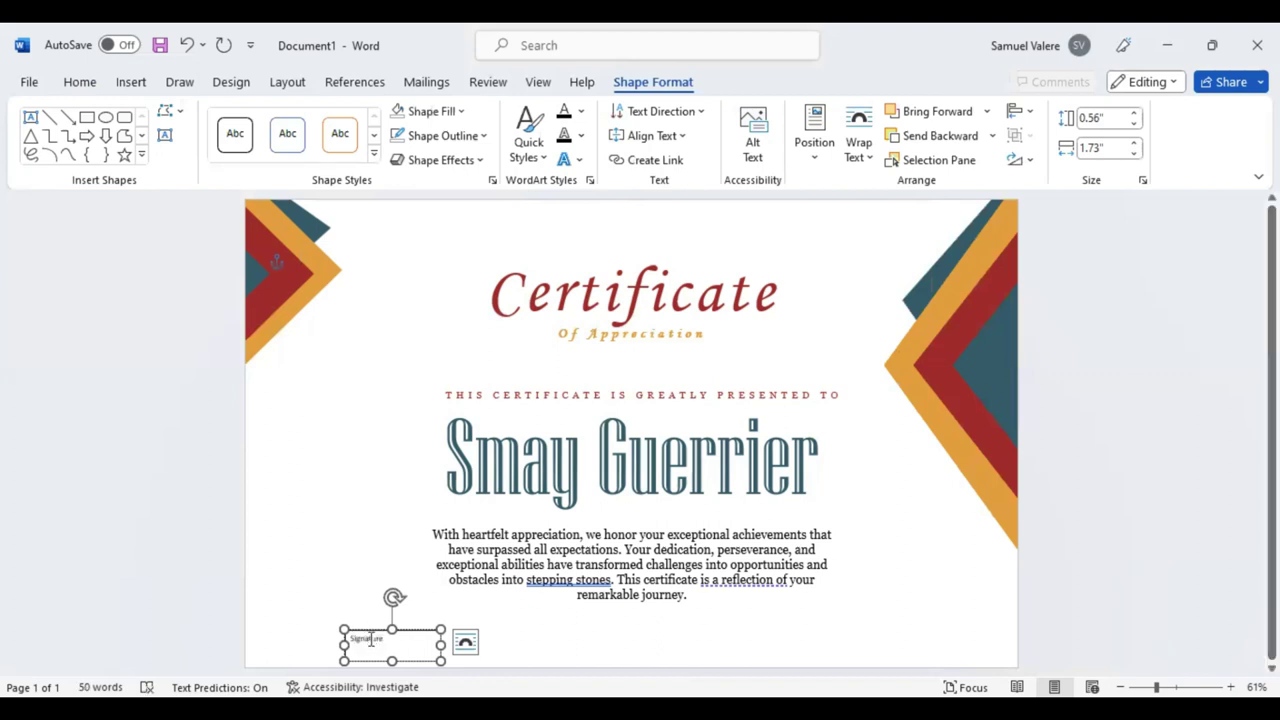
pyautogui.doubleClick(370, 640)
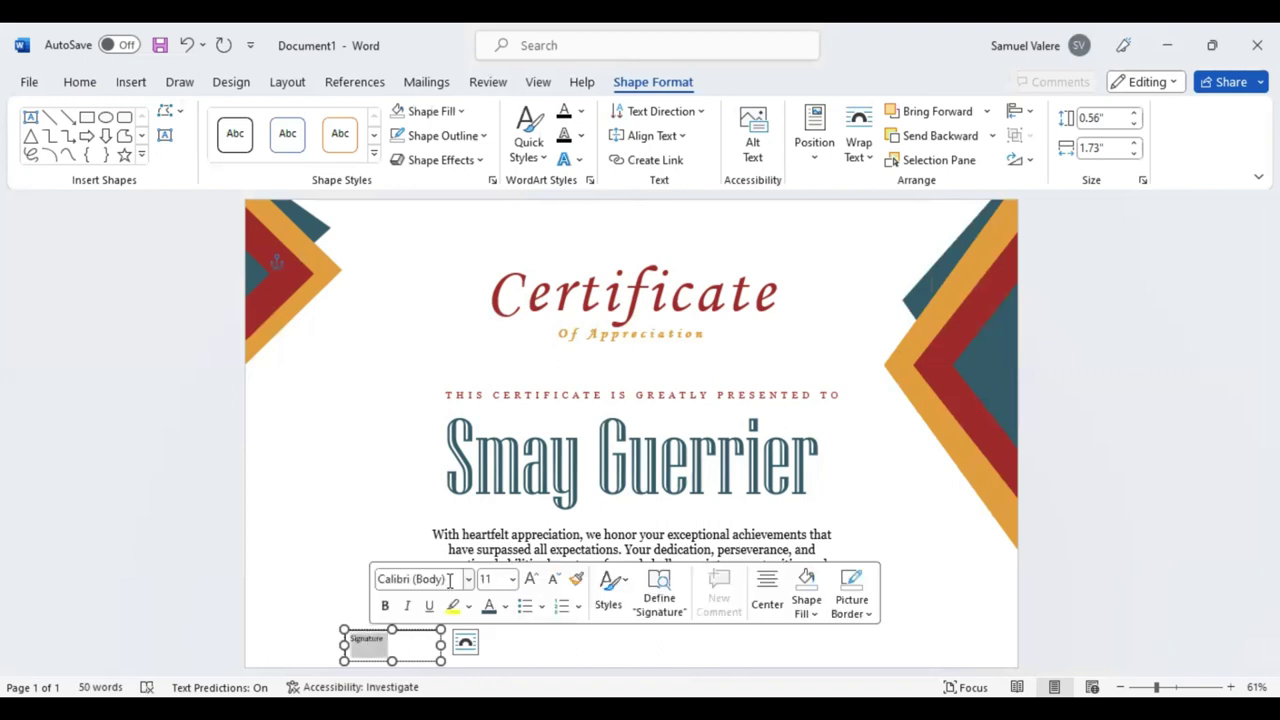
pyautogui.click(440, 579)
pyautogui.write('Georgia')
pyautogui.press('Return')
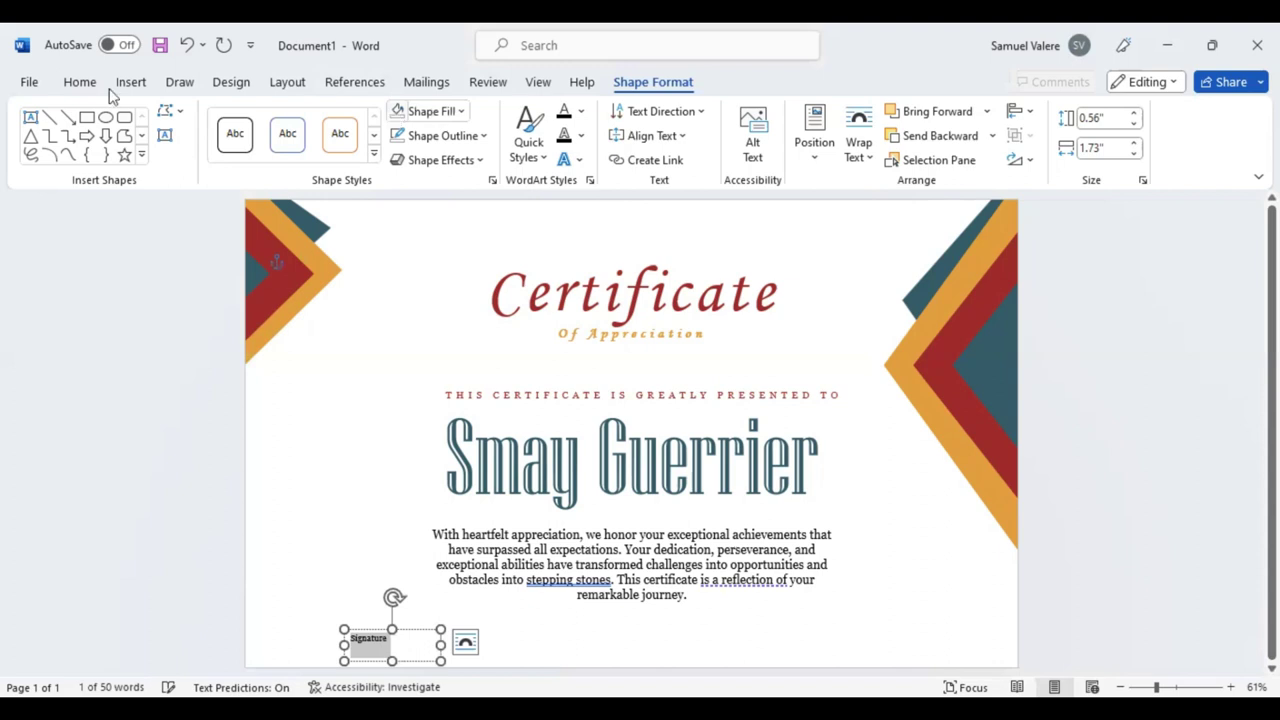
# Step: Centre the Signature text at 12 pt in uppercase and trim the box height slightly
pyautogui.click(80, 83)
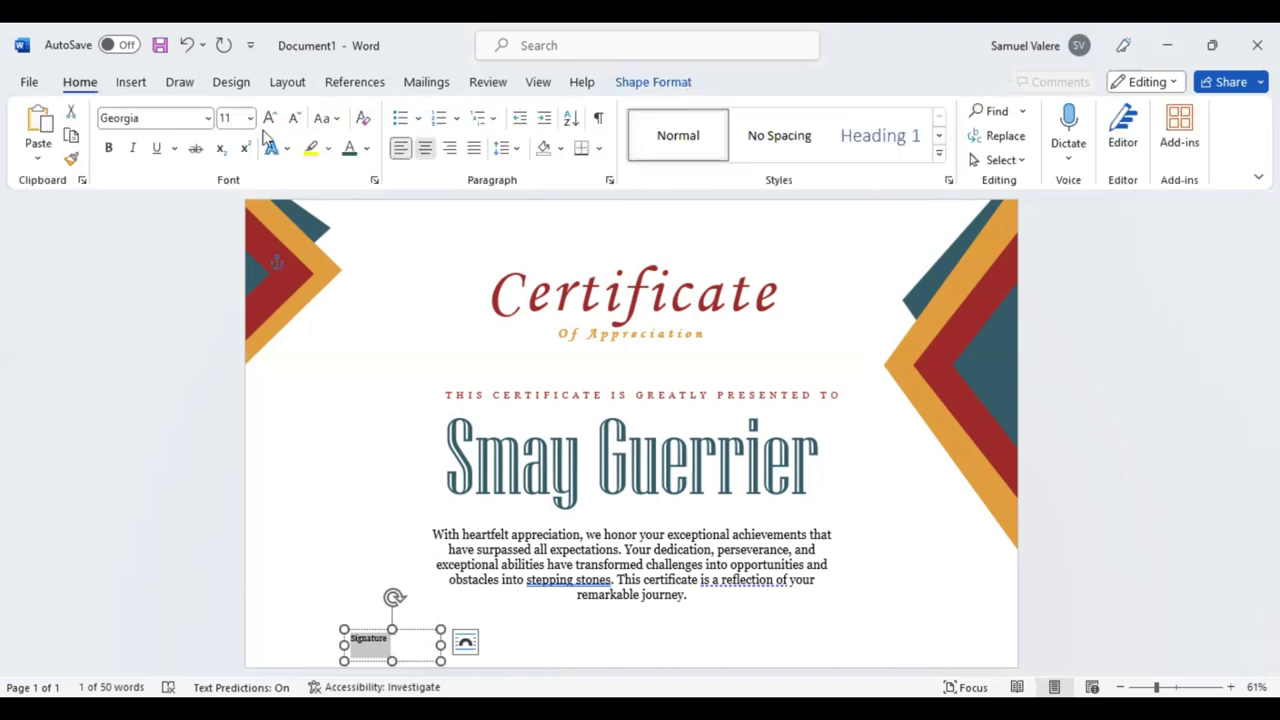
pyautogui.hotkey('ctrl', 'e')
pyautogui.click(269, 118)
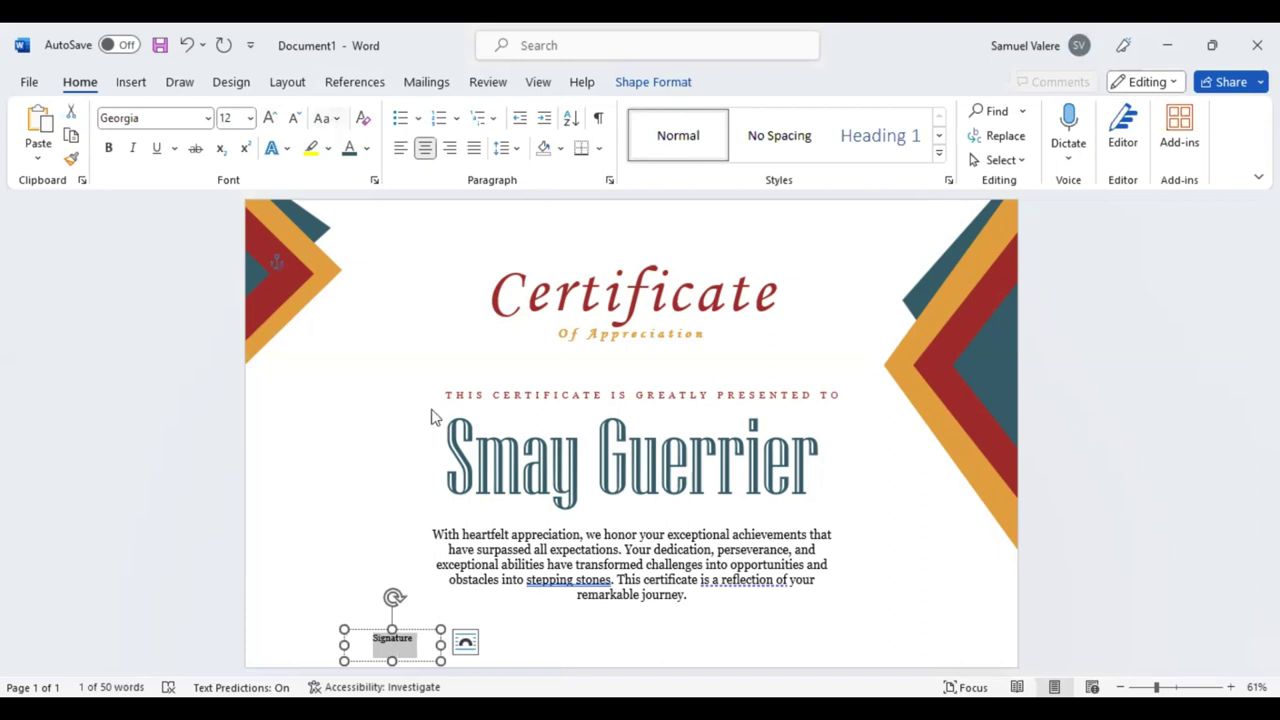
pyautogui.hotkey('shift', 'F3')
pyautogui.click(390, 650)
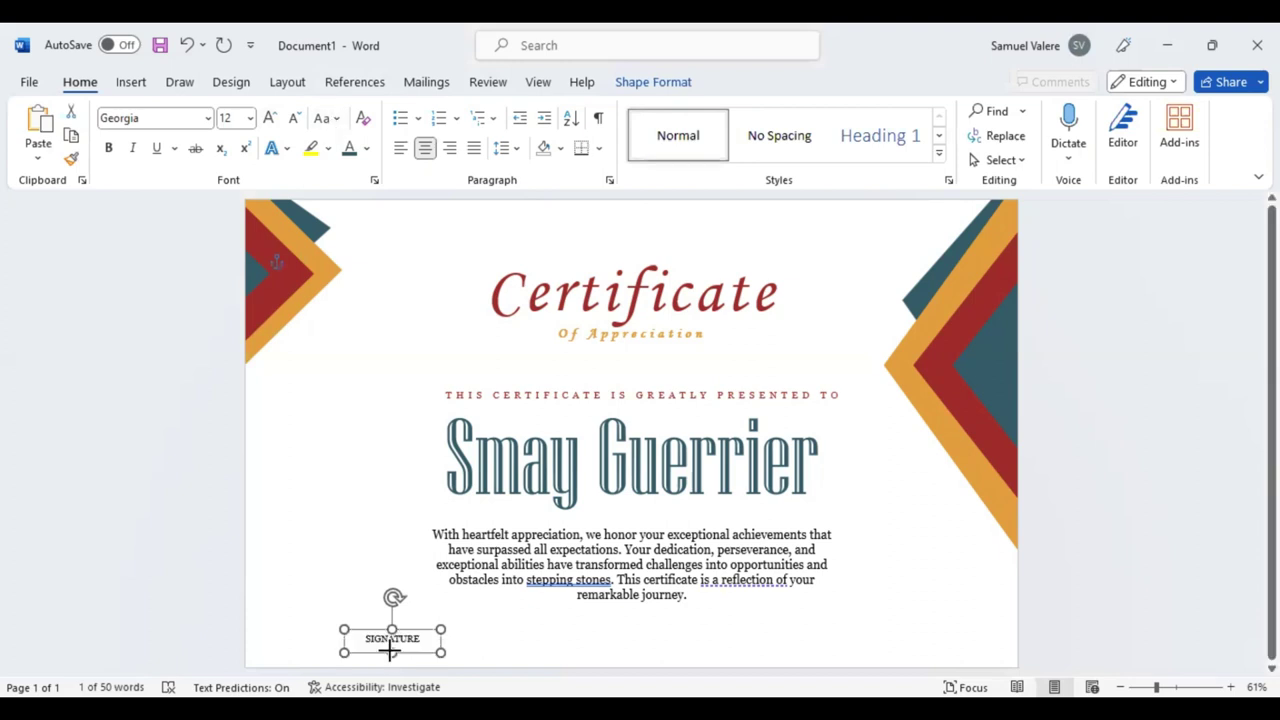
pyautogui.moveTo(391, 652)
pyautogui.mouseDown()
pyautogui.moveTo(407, 670)
pyautogui.moveTo(411, 660)
pyautogui.moveTo(387, 657)
pyautogui.mouseUp()
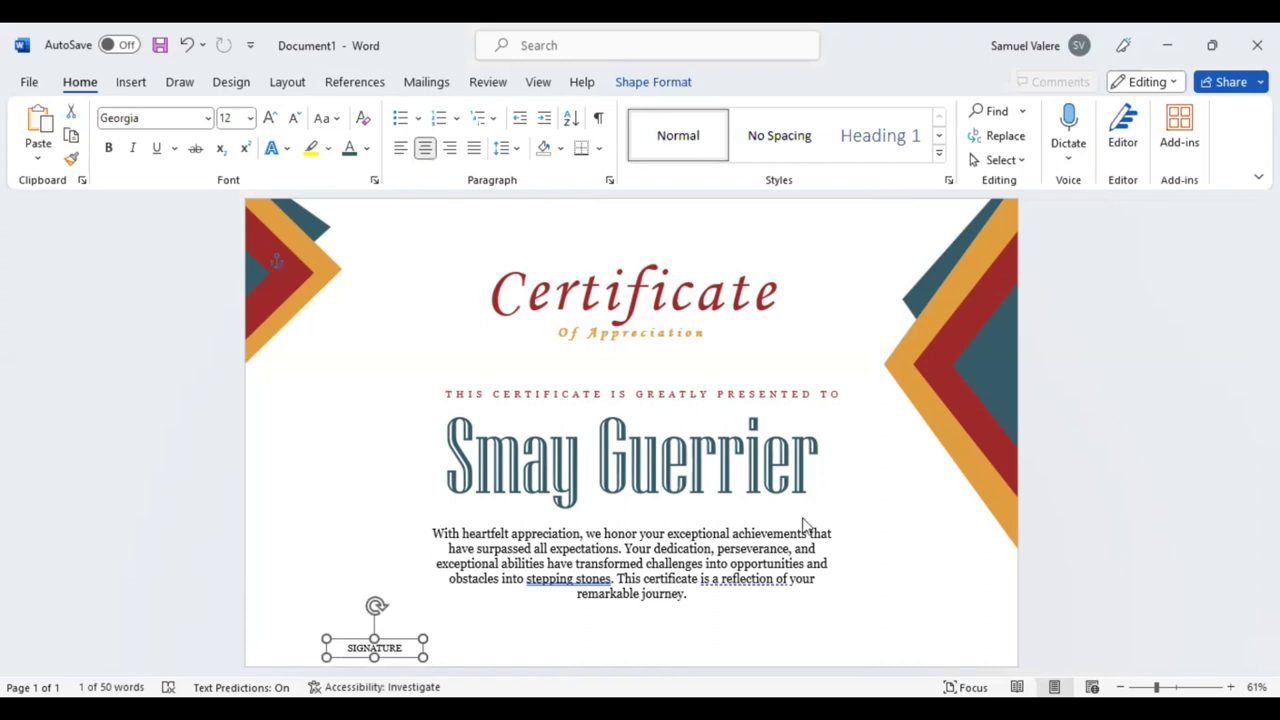
# Step: Duplicate the SIGNATURE text box with Ctrl+D, undoing a stray typed letter first
pyautogui.click(401, 645)
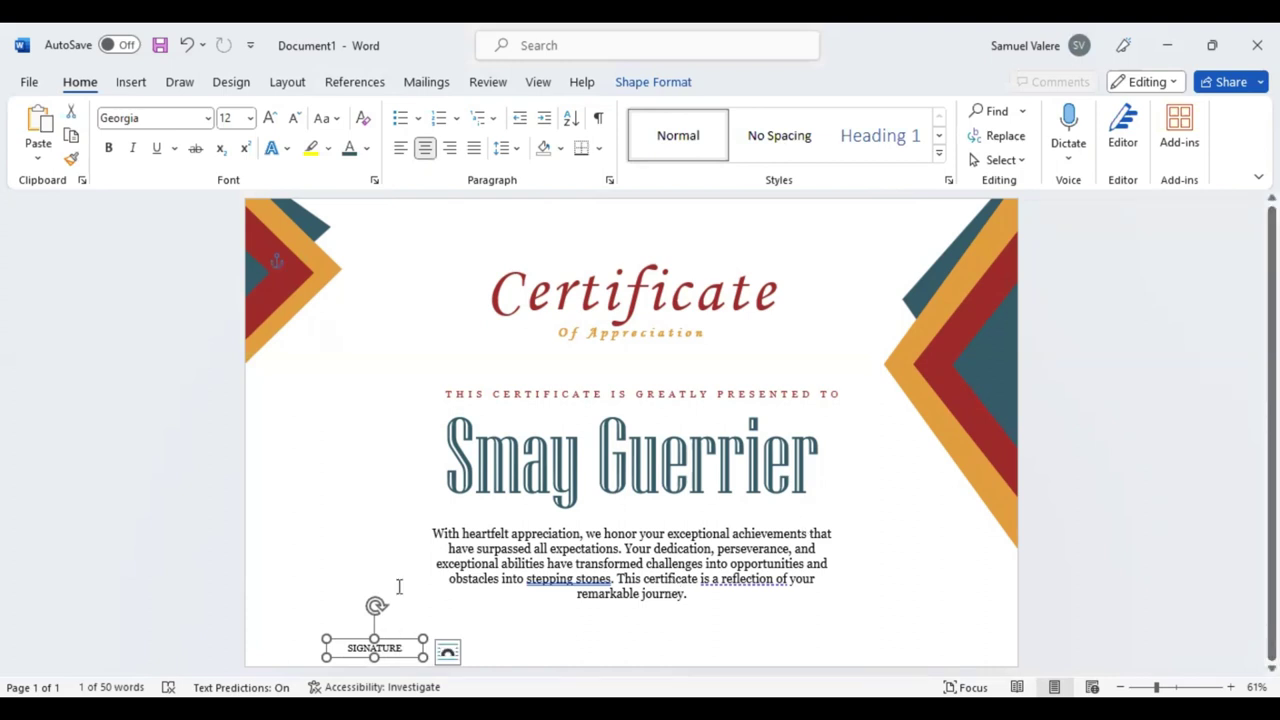
pyautogui.write('d')
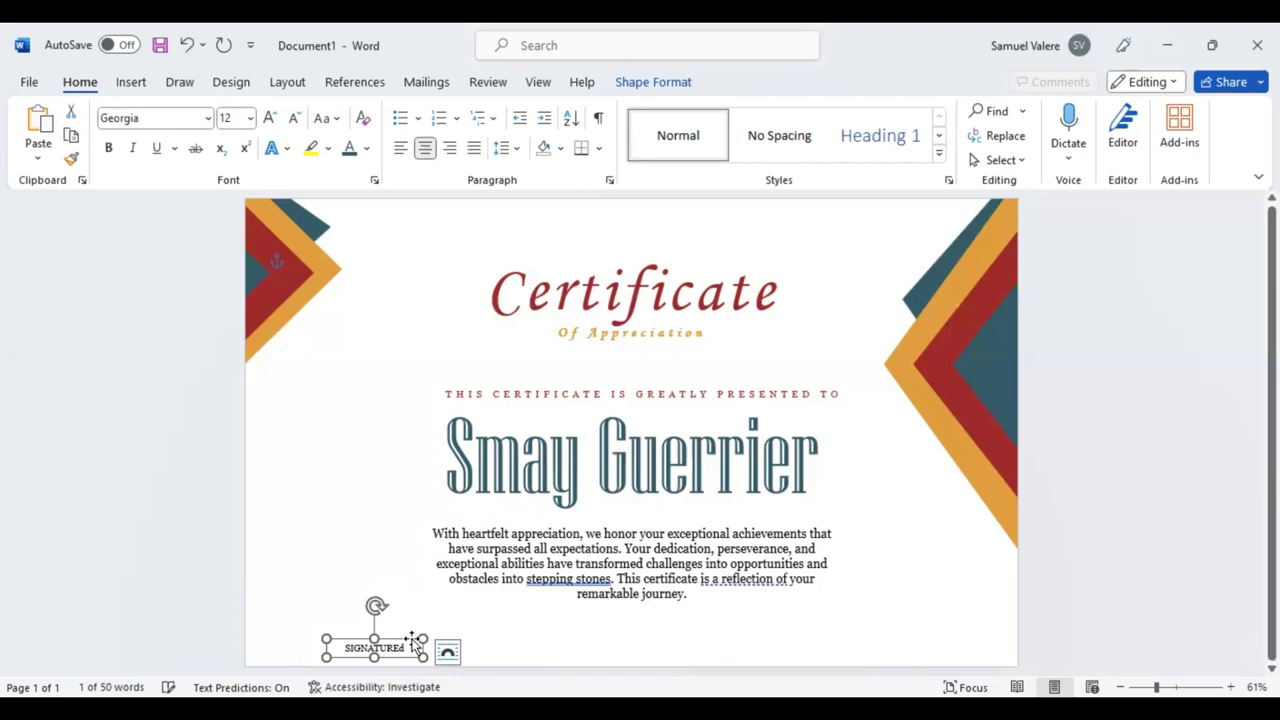
pyautogui.hotkey('ctrl', 'z')
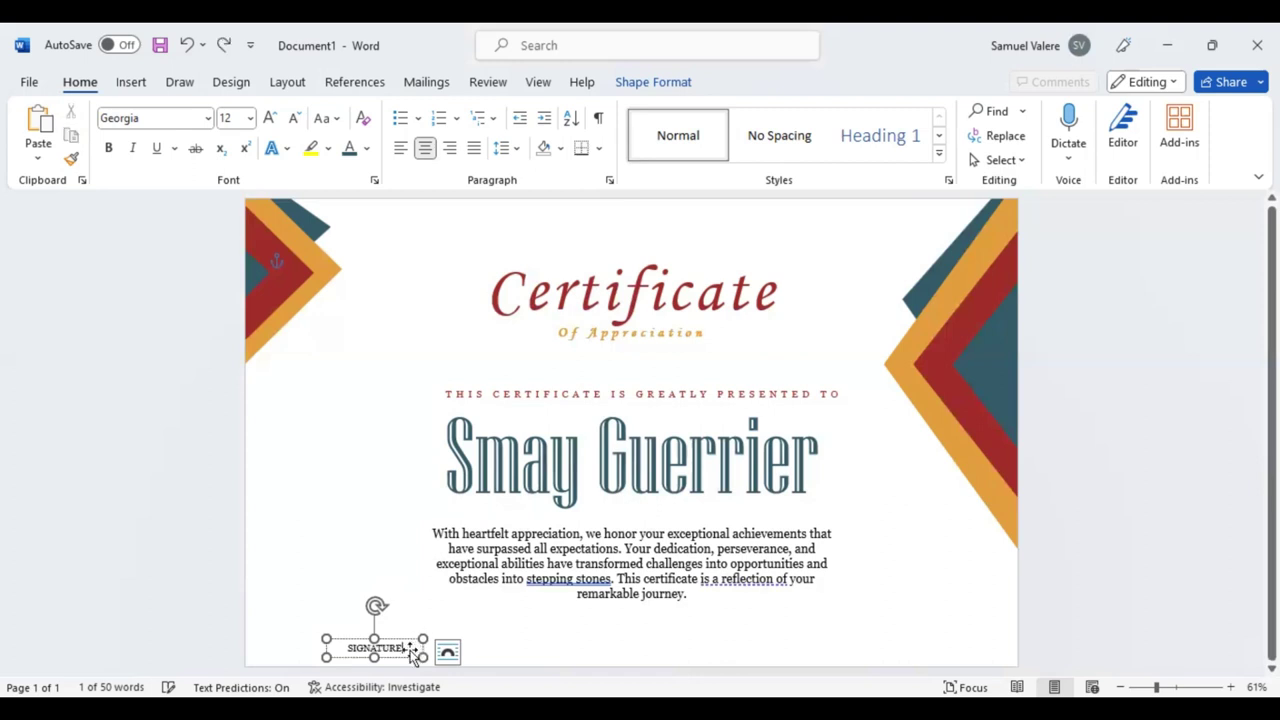
pyautogui.hotkey('ctrl', 'd')
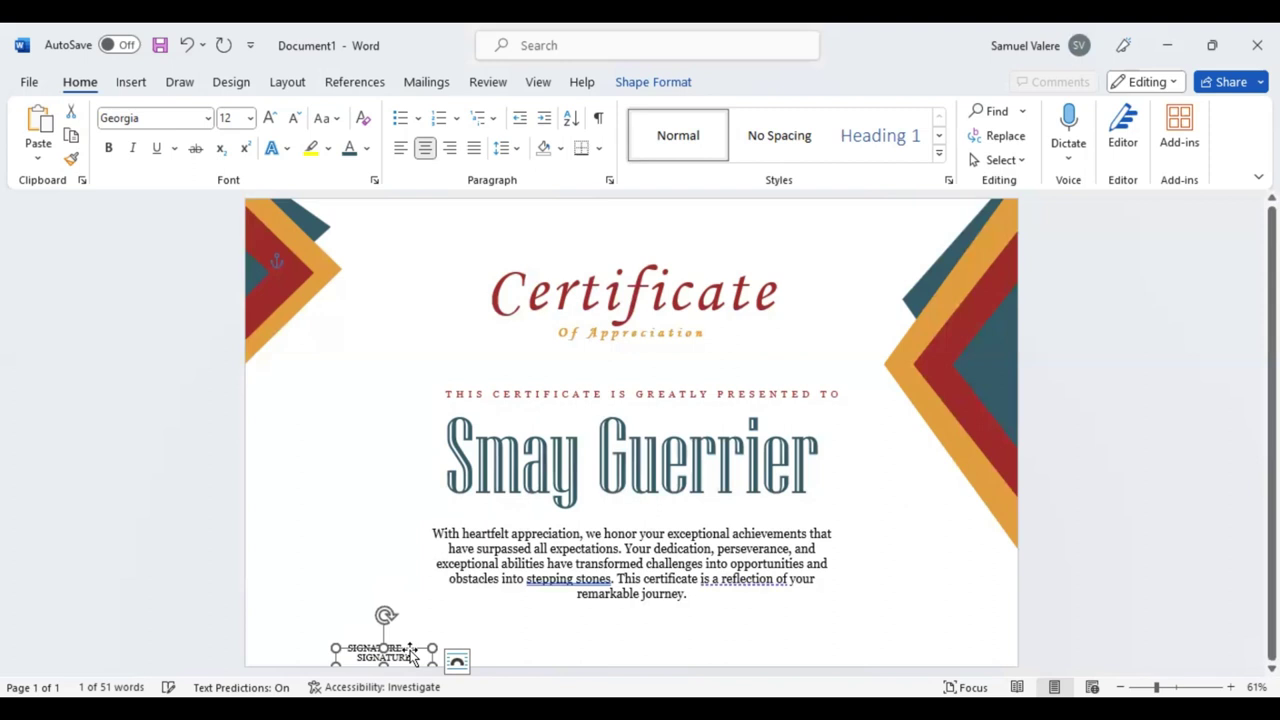
# Step: Move the SIGNATURE copy to the bottom-right corner, level with the left label
pyautogui.moveTo(410, 655); pyautogui.dragTo(400, 640)
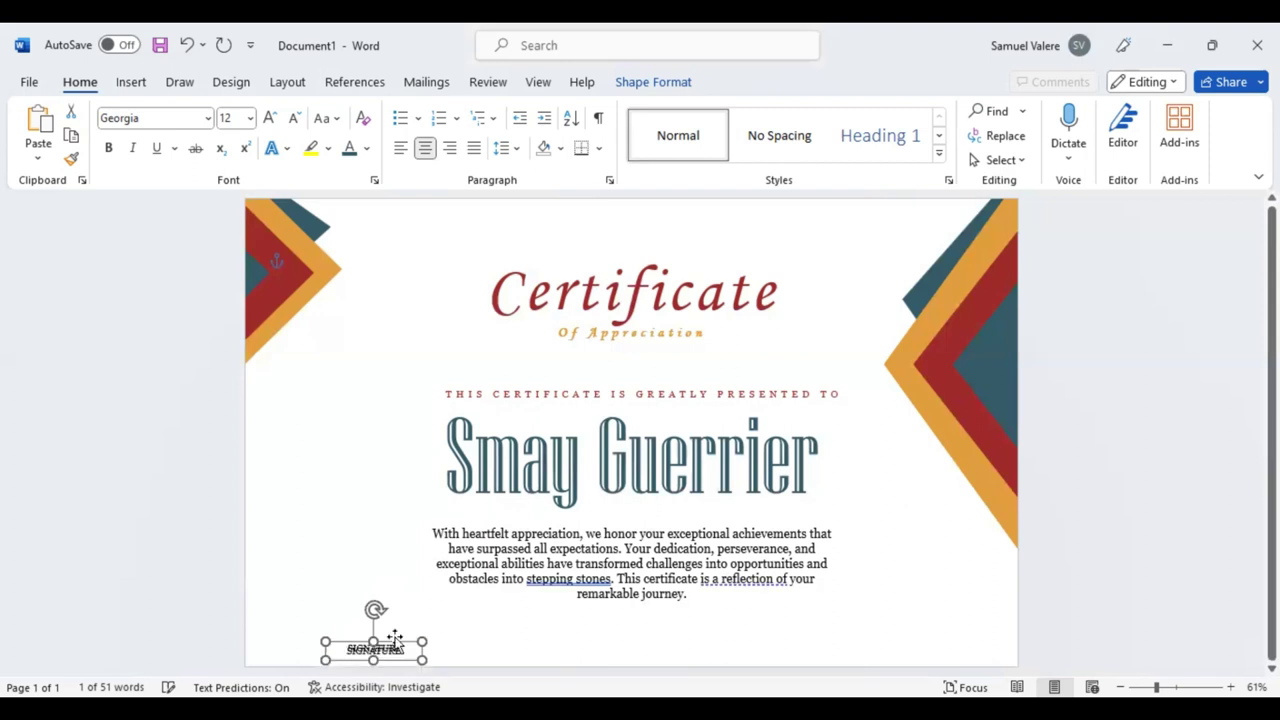
pyautogui.hotkey('ctrl', 'z')
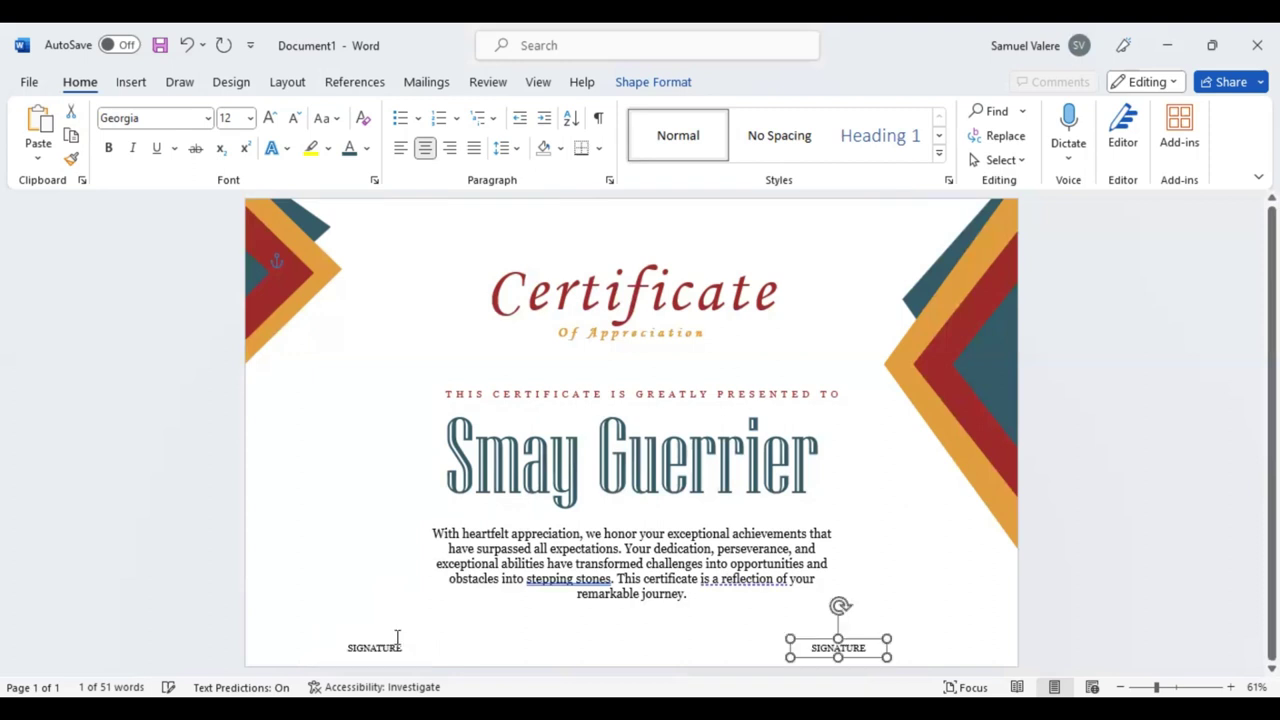
pyautogui.press('Right')
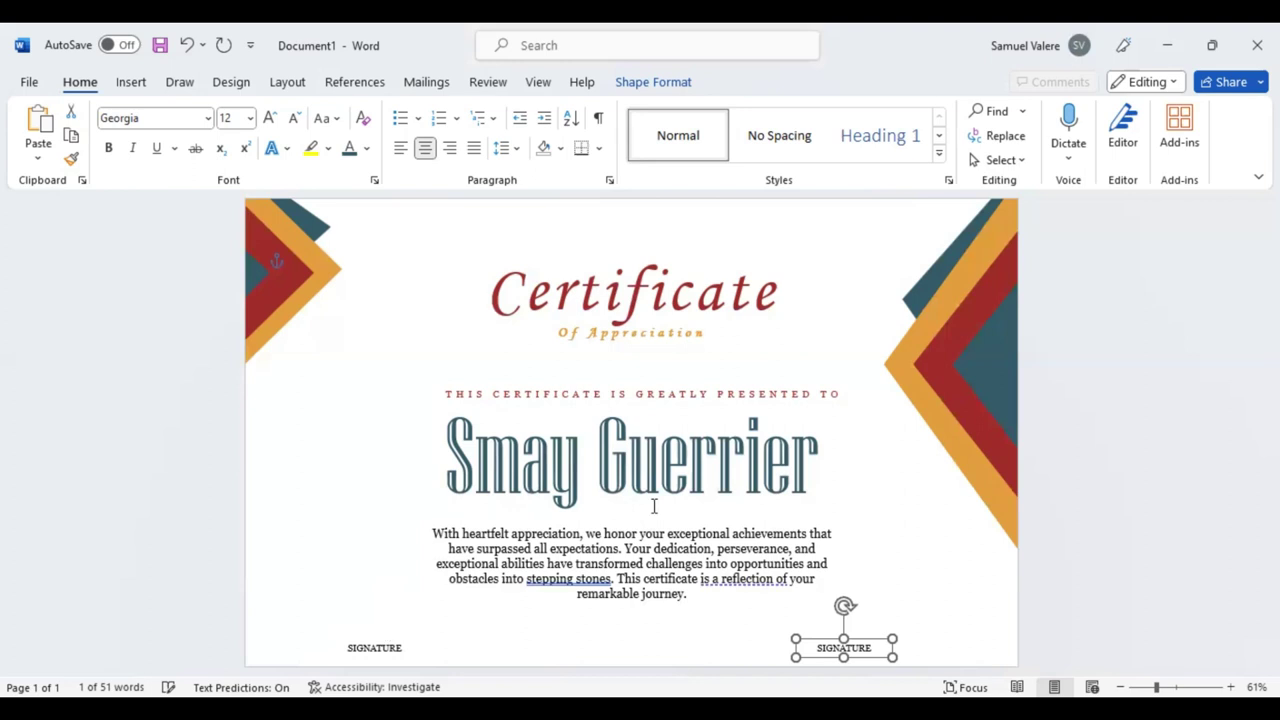
pyautogui.press('Right')
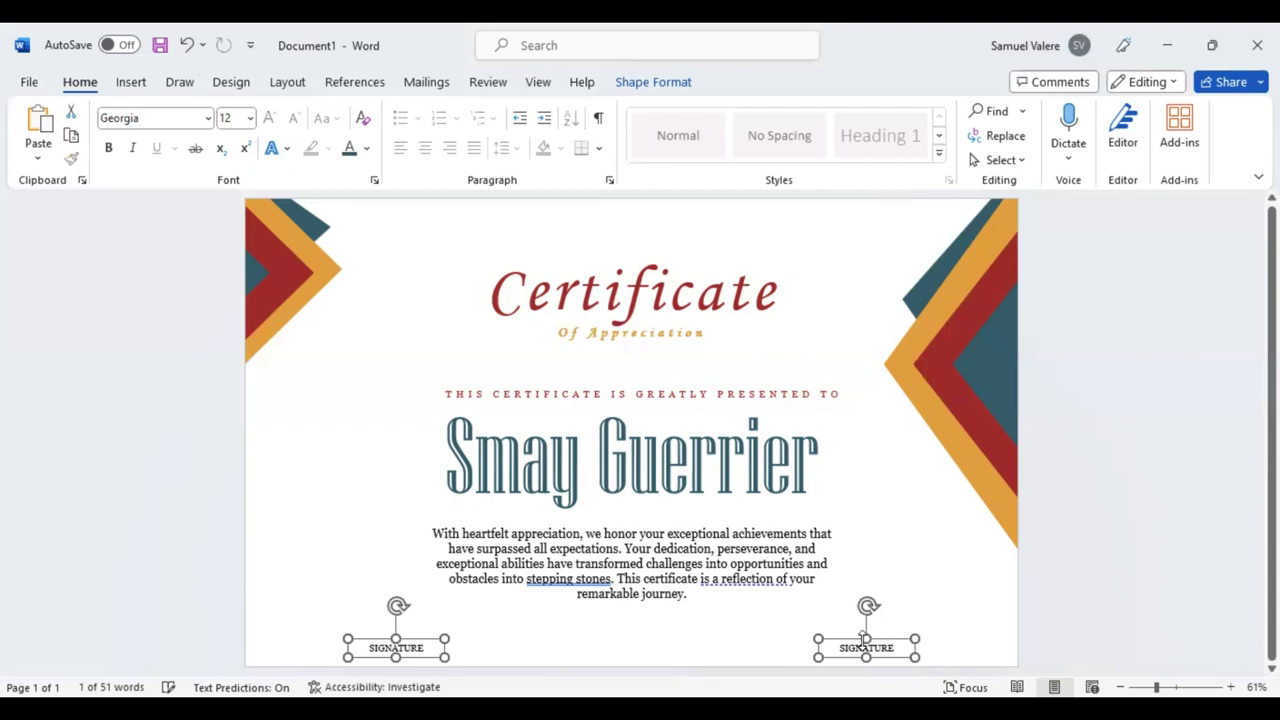
pyautogui.press('Down')
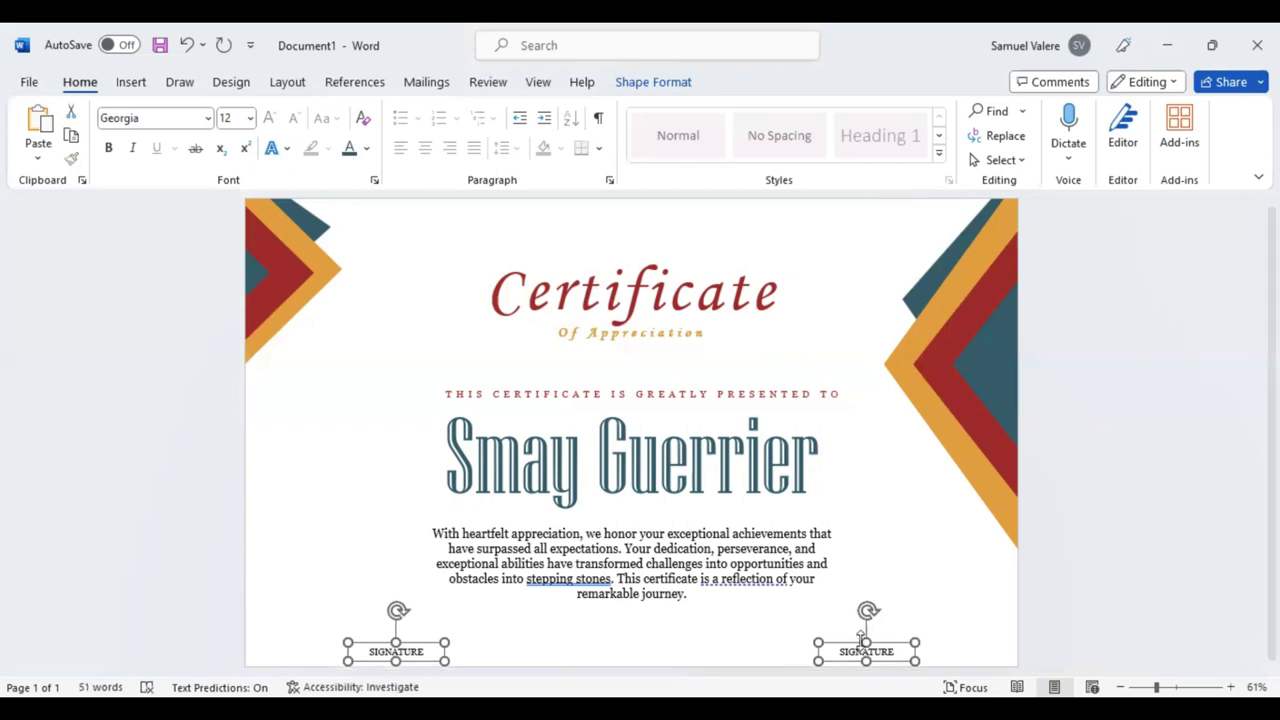
pyautogui.press('Up')
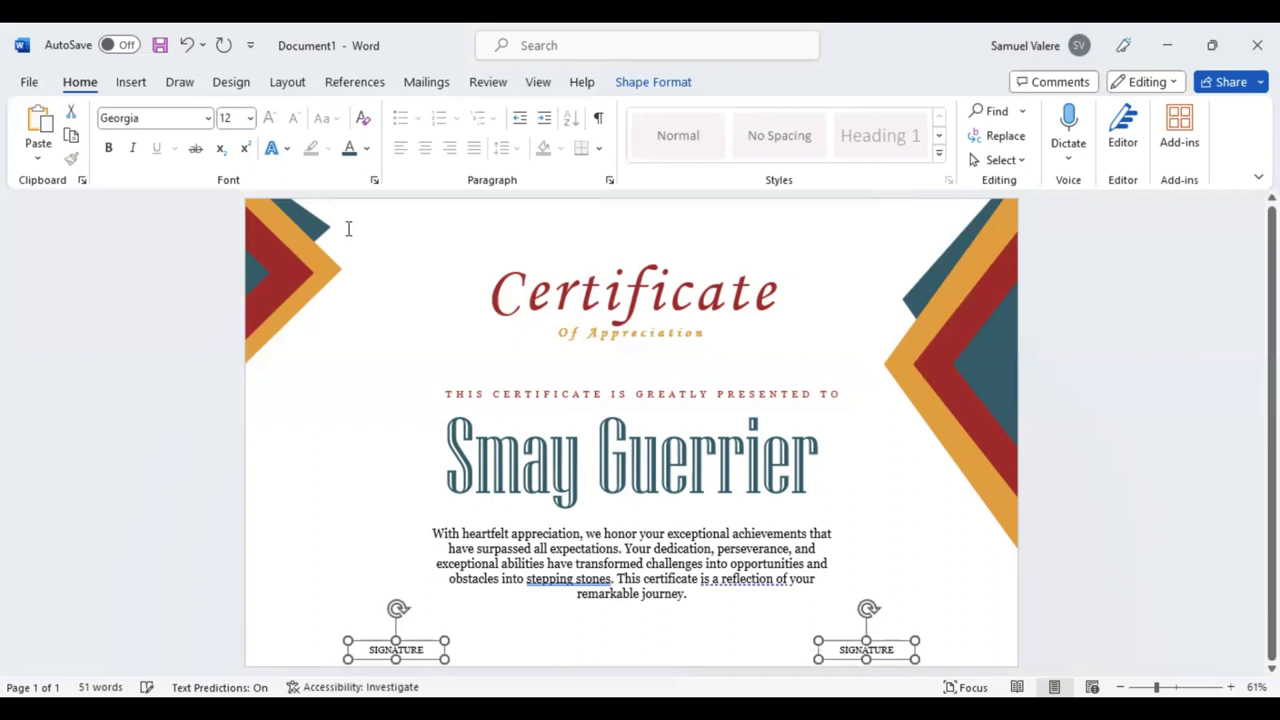
# Step: Draw a thin horizontal line just above the left SIGNATURE label and nudge it into place
pyautogui.click(130, 86)
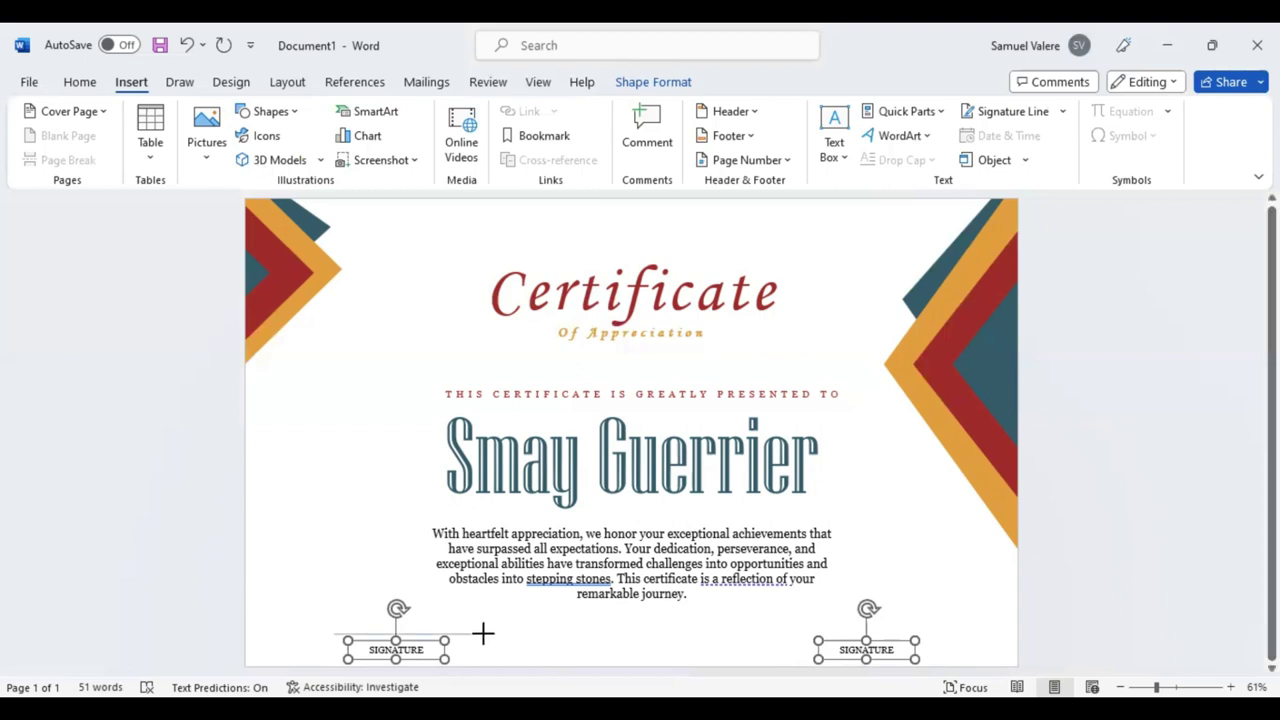
pyautogui.moveTo(483, 633); pyautogui.dragTo(484, 633)
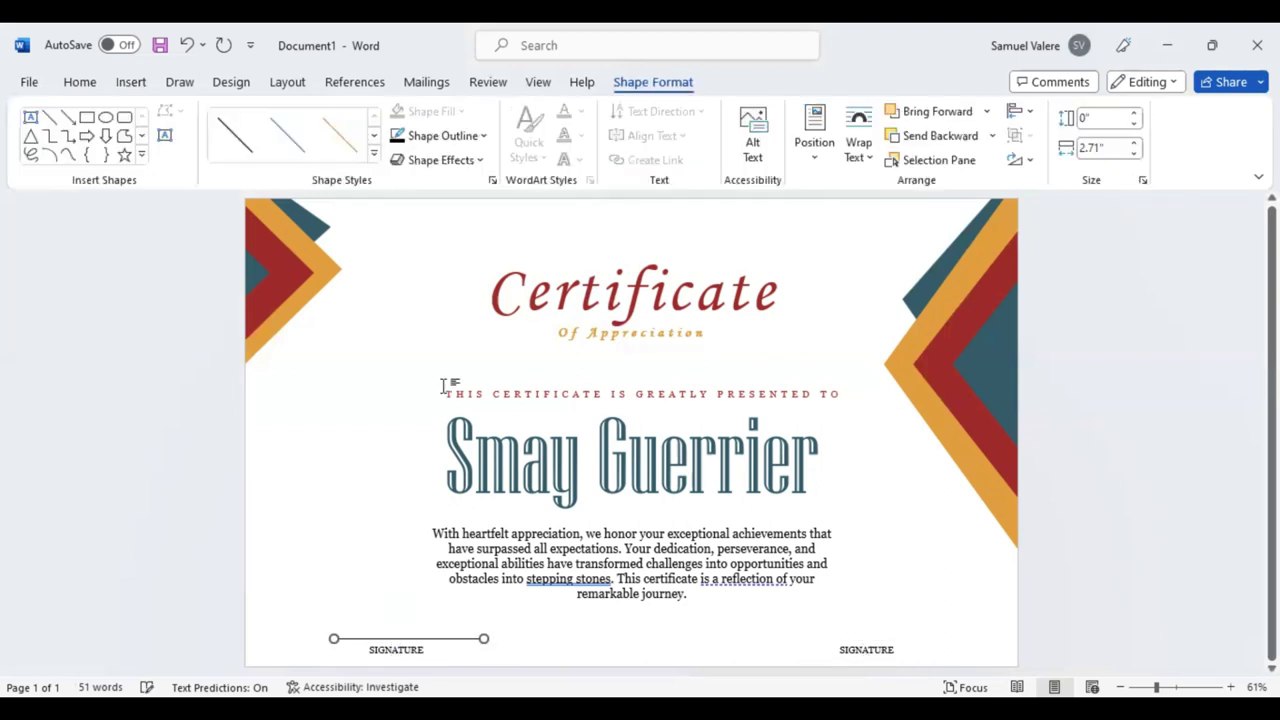
pyautogui.press('Down')
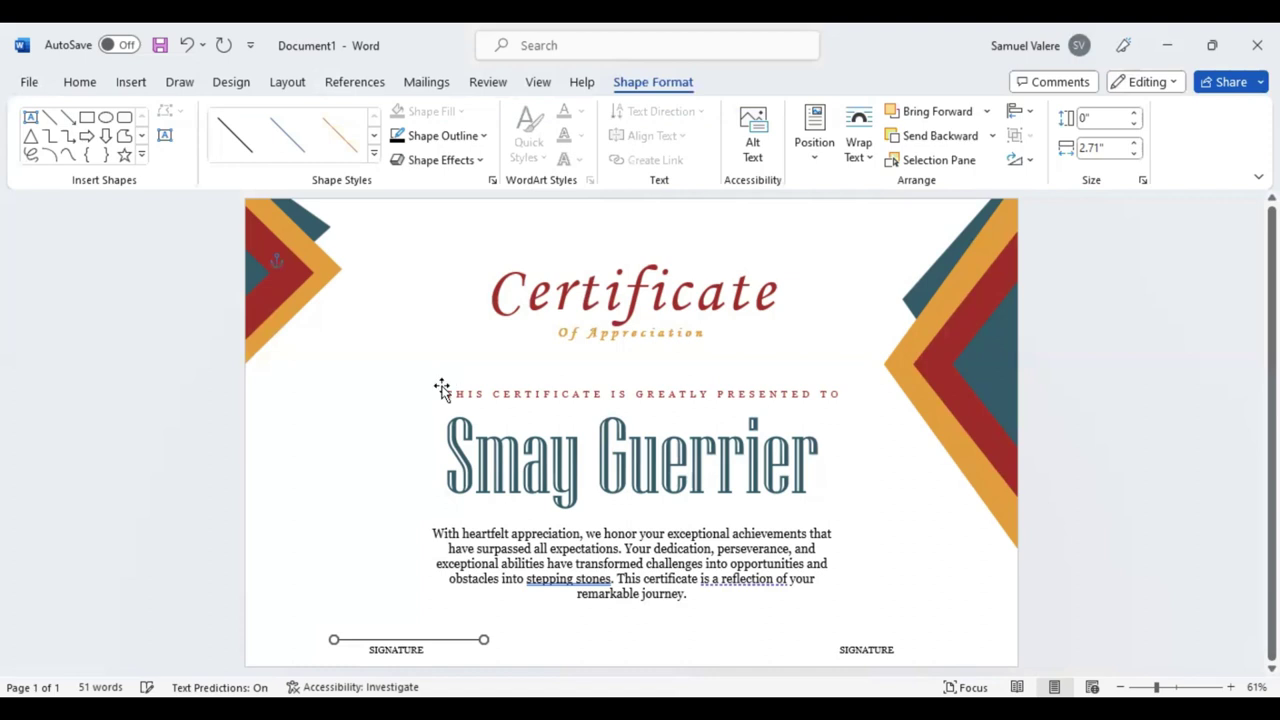
pyautogui.press('Left')
pyautogui.press('Left')
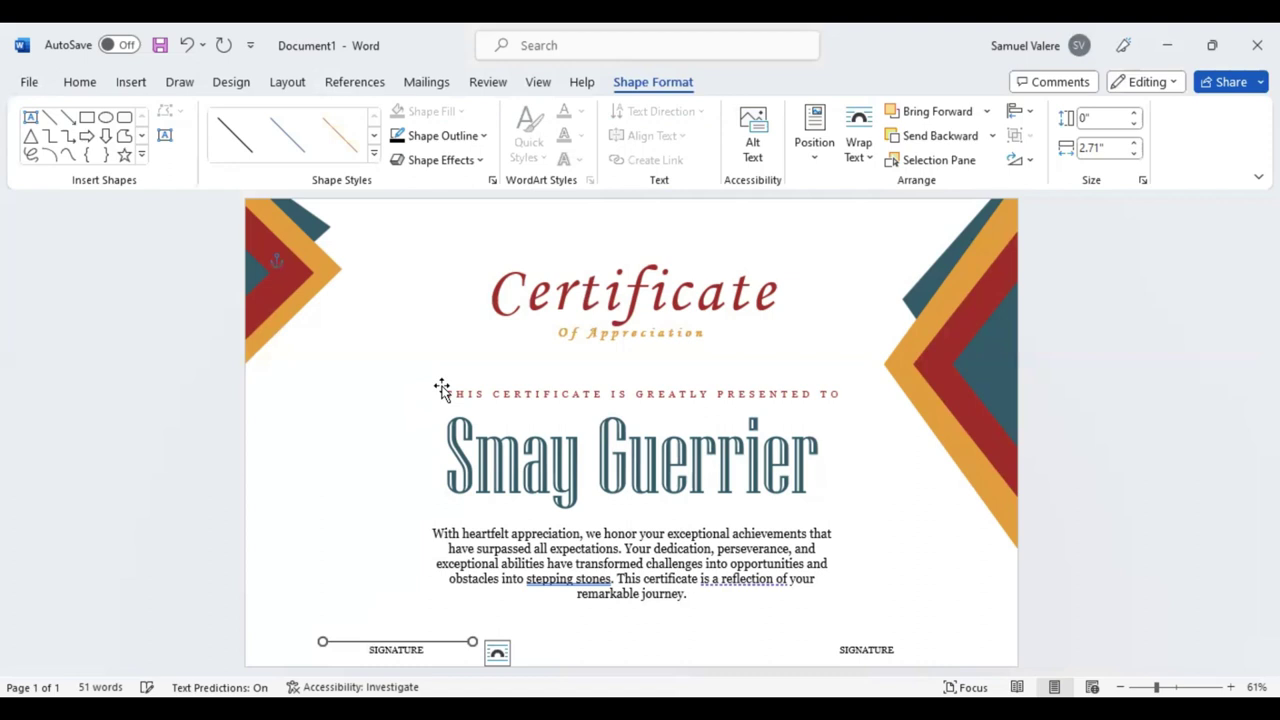
pyautogui.press('Left')
pyautogui.press('Right')
pyautogui.press('Right')
pyautogui.press('Right')
pyautogui.press('Down')
pyautogui.press('Down')
pyautogui.press('Down')
pyautogui.press('Up')
pyautogui.press('Up')
pyautogui.press('Up')
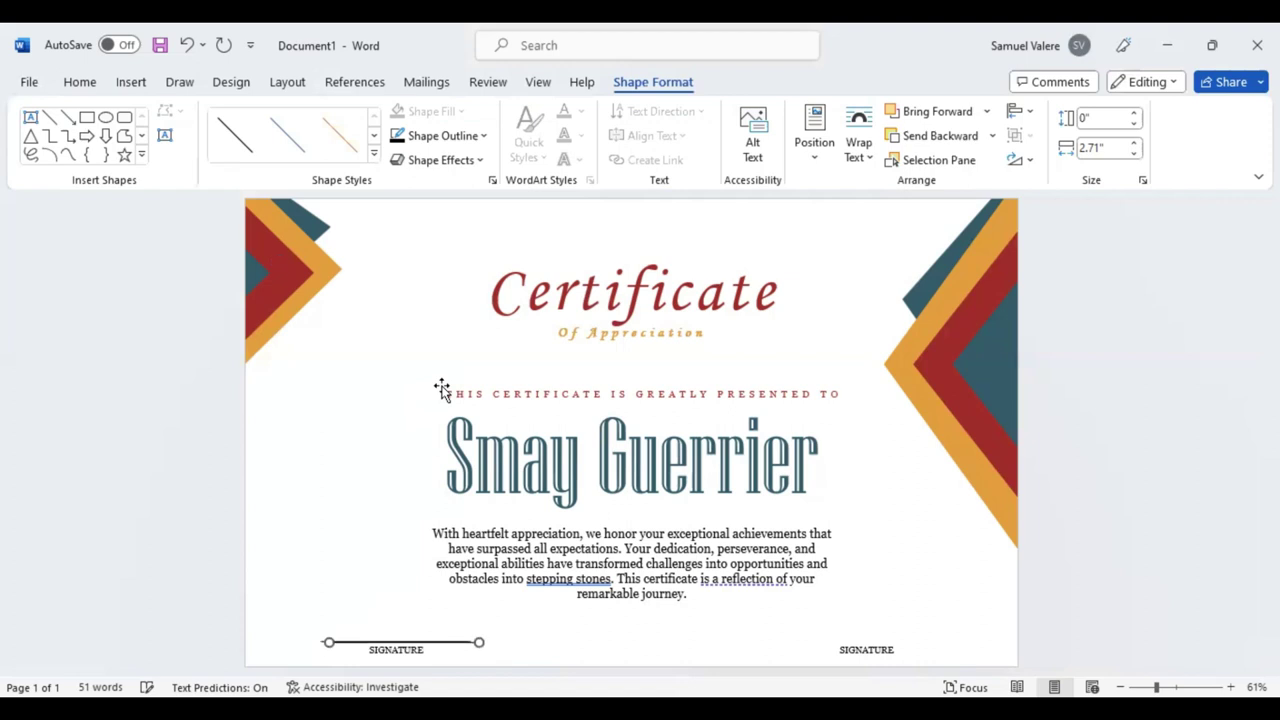
# Step: Copy the signature line and place it above the right SIGNATURE label
pyautogui.hotkey('ctrl', 'e')
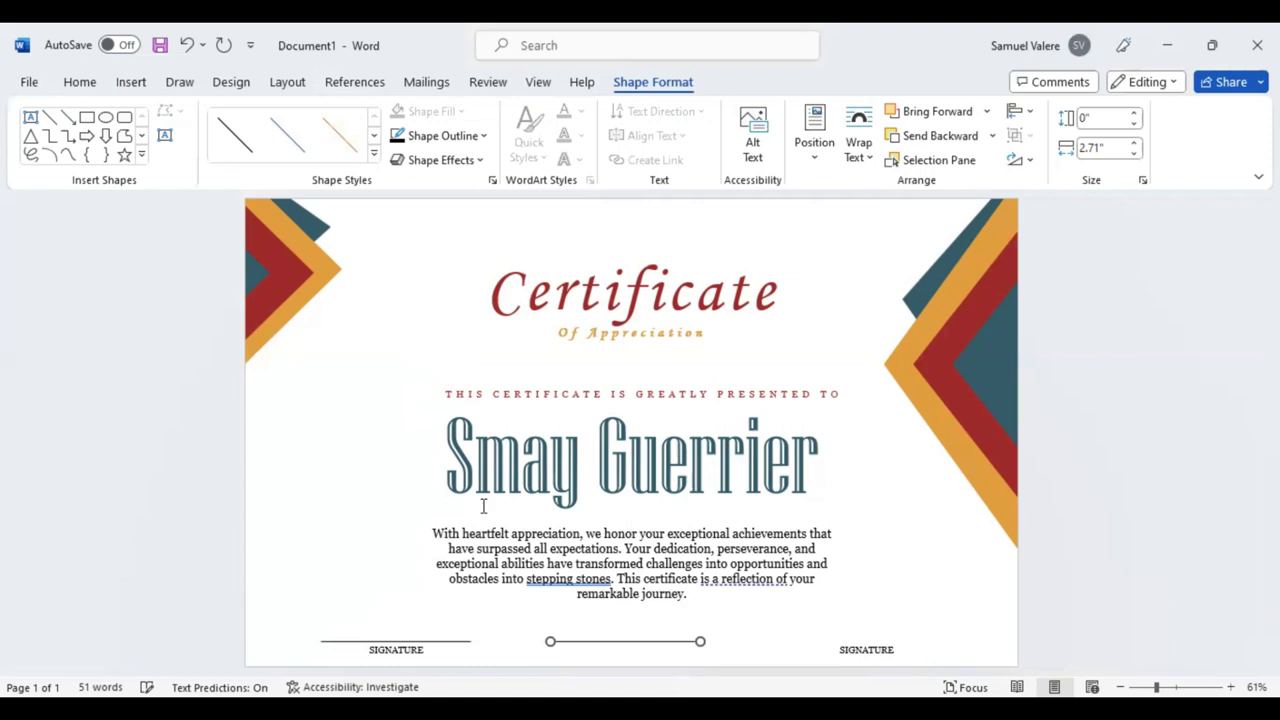
pyautogui.click(80, 84)
pyautogui.hotkey('ctrl', 'r')
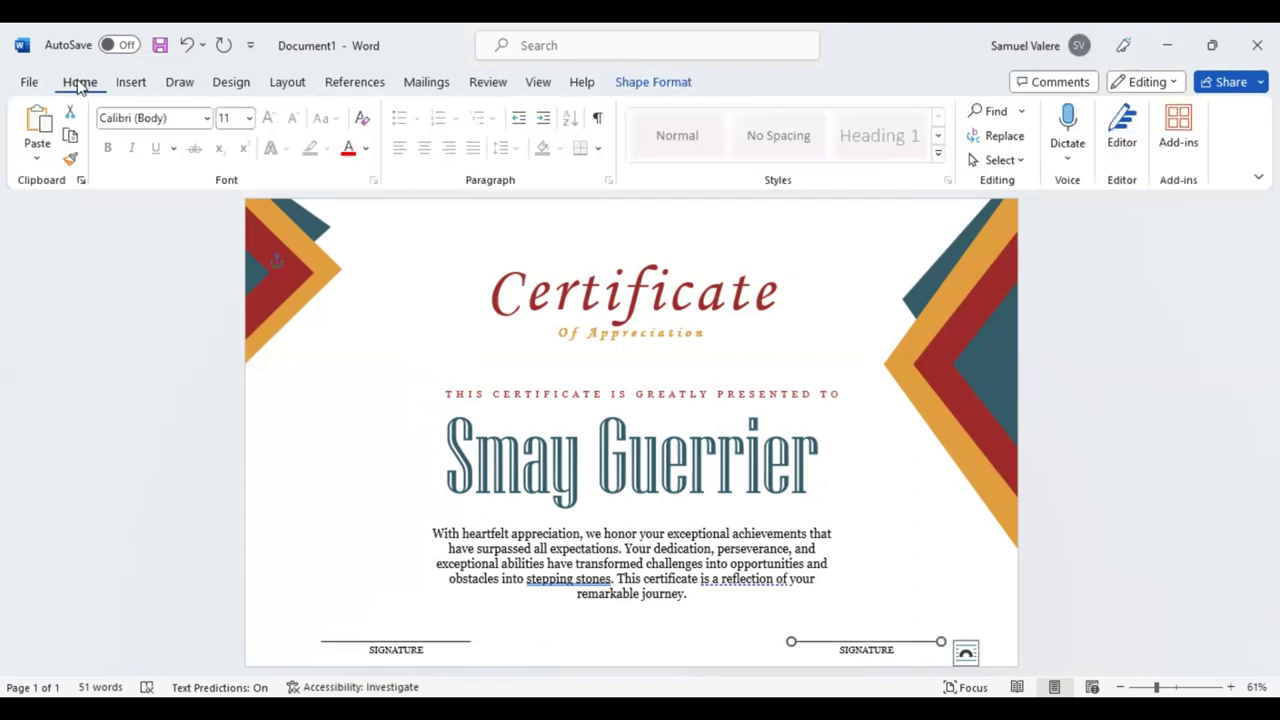
pyautogui.scroll(-1, 290, 118)
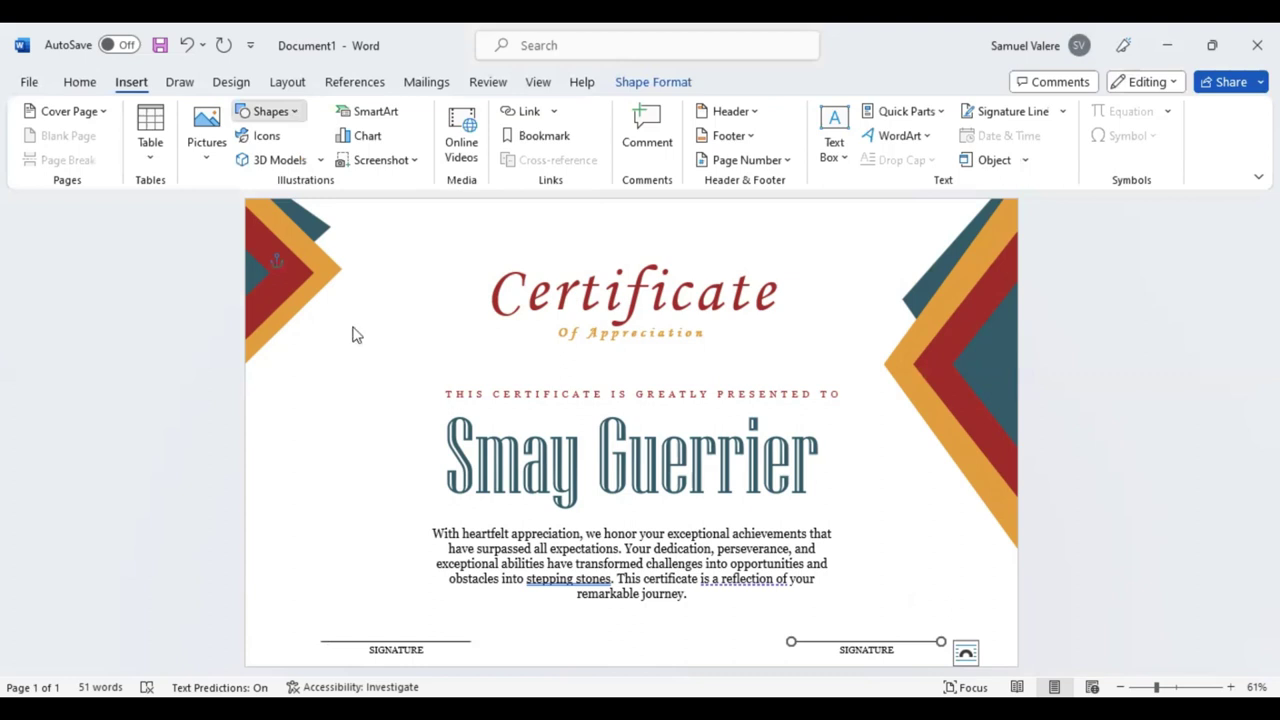
# Step: Draw a chevron, rotate it upright into a red vertical ribbon, and move it left beside the name
pyautogui.press('Return')
pyautogui.scroll(-1, 358, 335)
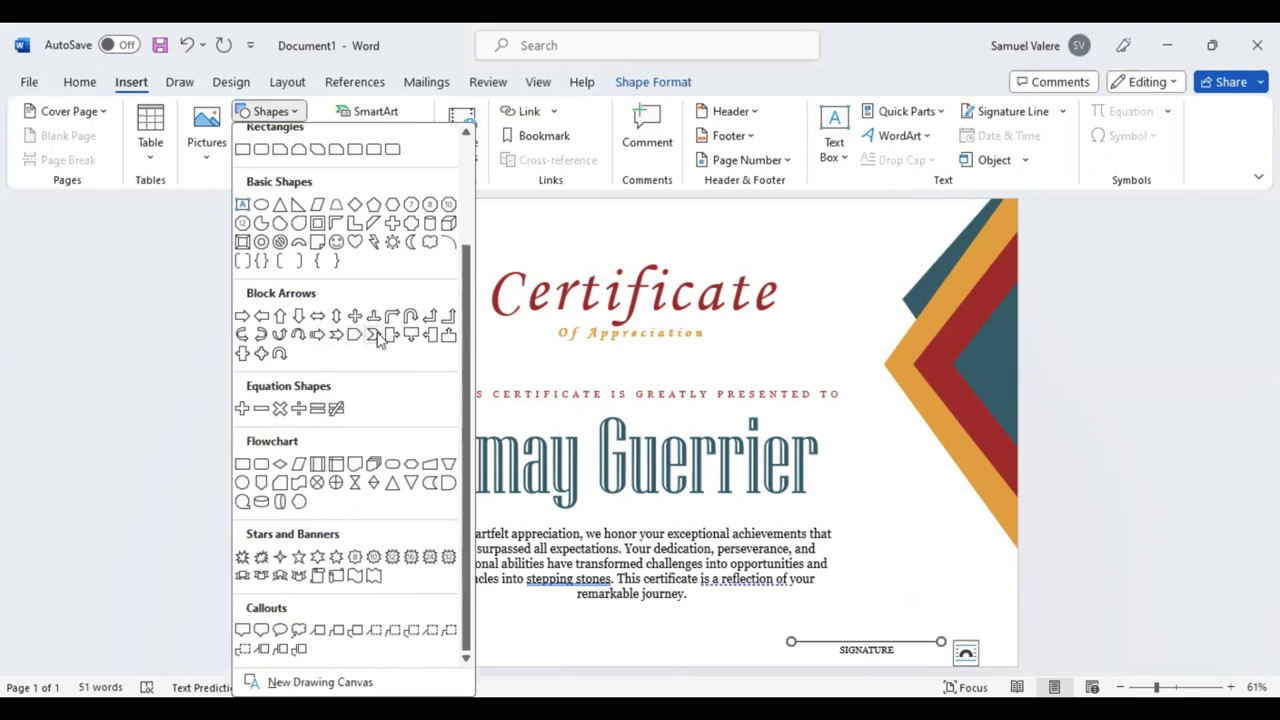
pyautogui.click(378, 336)
pyautogui.moveTo(291, 420); pyautogui.dragTo(481, 490)
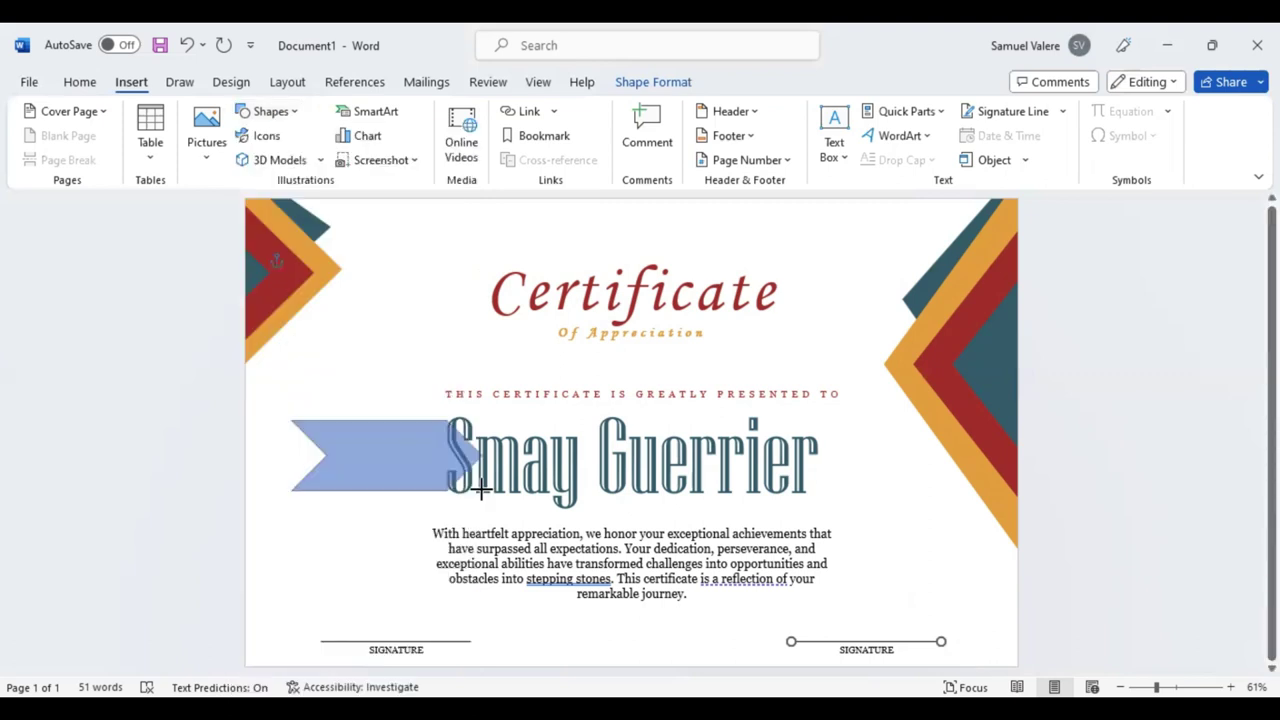
pyautogui.moveTo(386, 392); pyautogui.dragTo(351, 452)
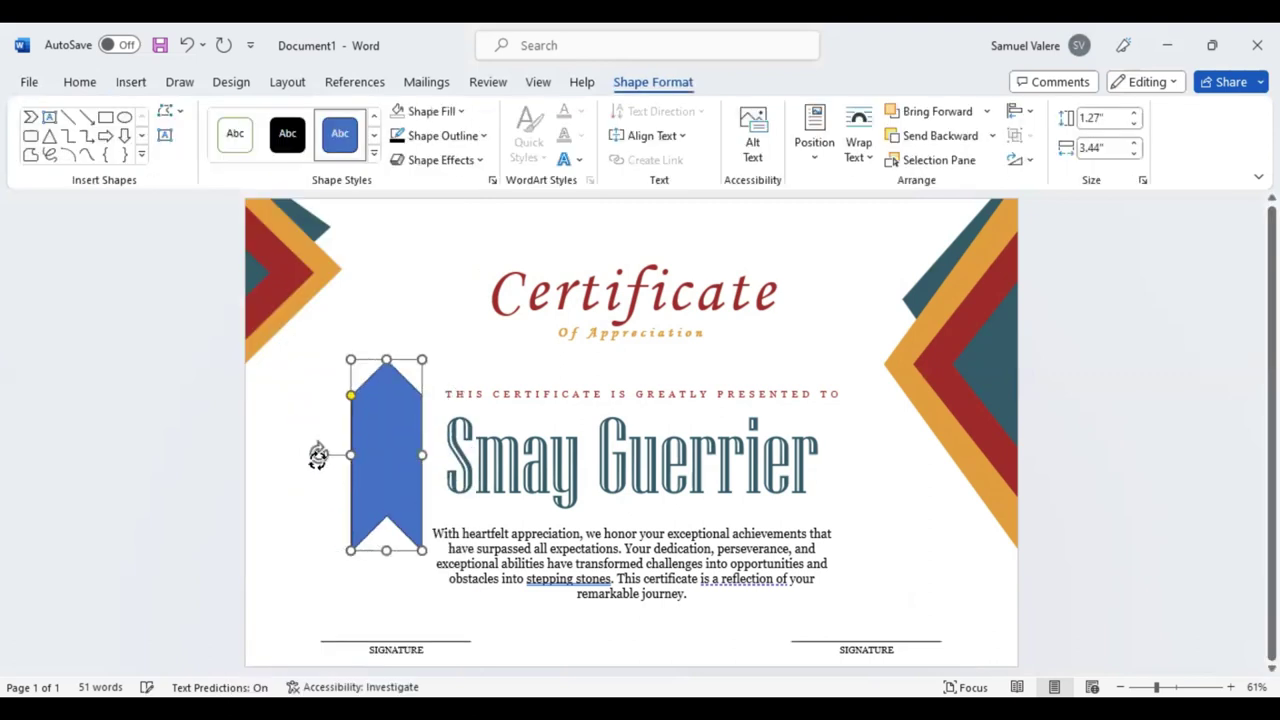
pyautogui.moveTo(318, 455); pyautogui.dragTo(318, 459)
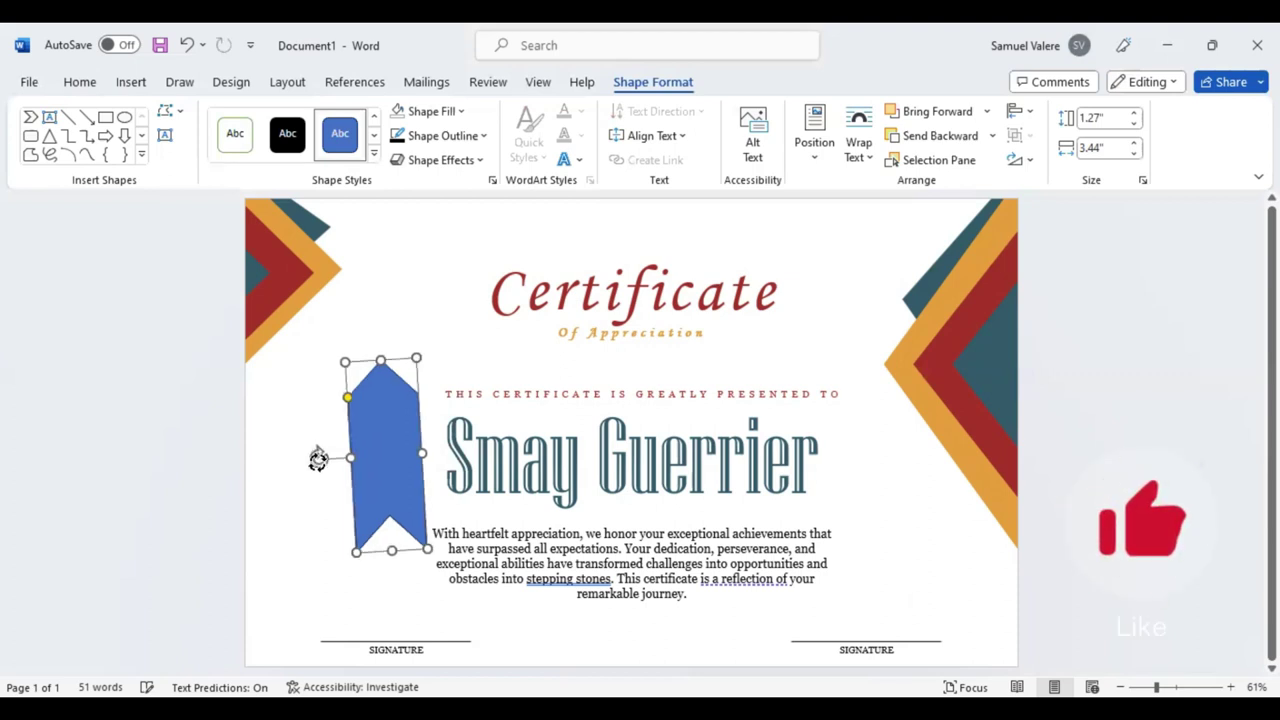
pyautogui.hotkey('ctrl', 'z')
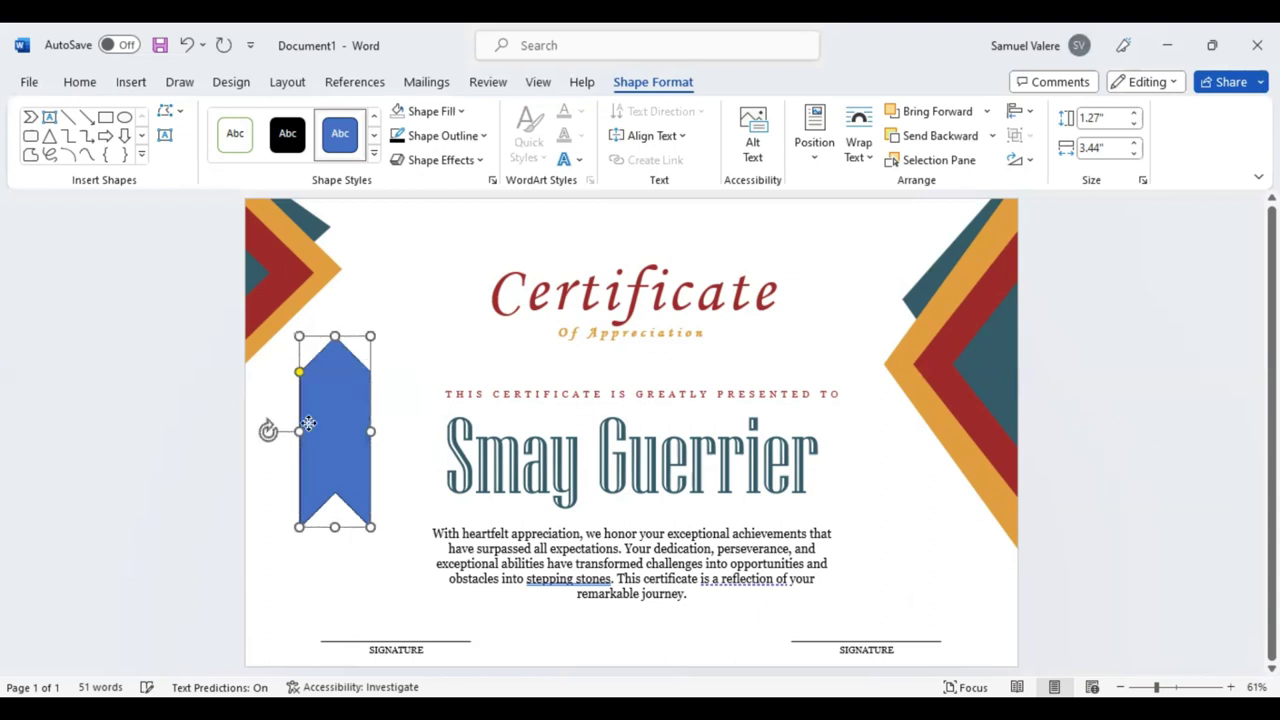
pyautogui.moveTo(326, 423); pyautogui.dragTo(327, 425)
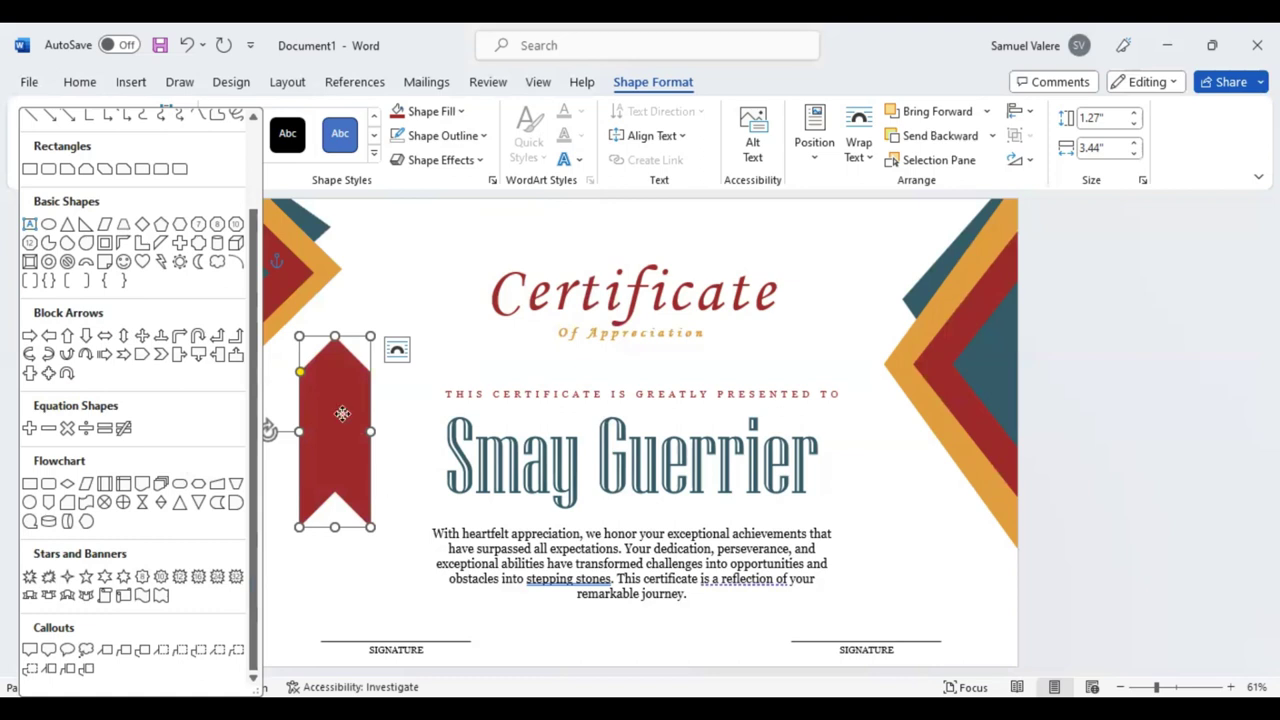
# Step: Place a gold serrated seal atop the ribbon and shorten the badge to 3.05" tall
pyautogui.click(335, 343)
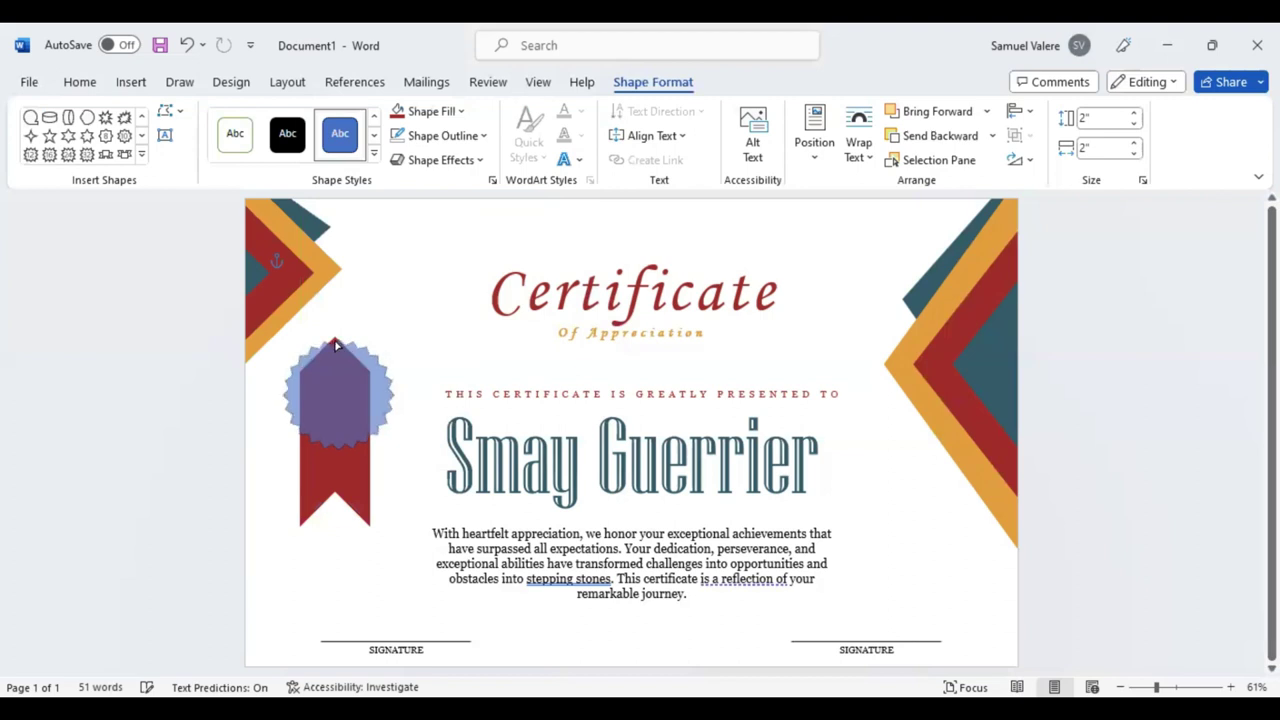
pyautogui.click(329, 378)
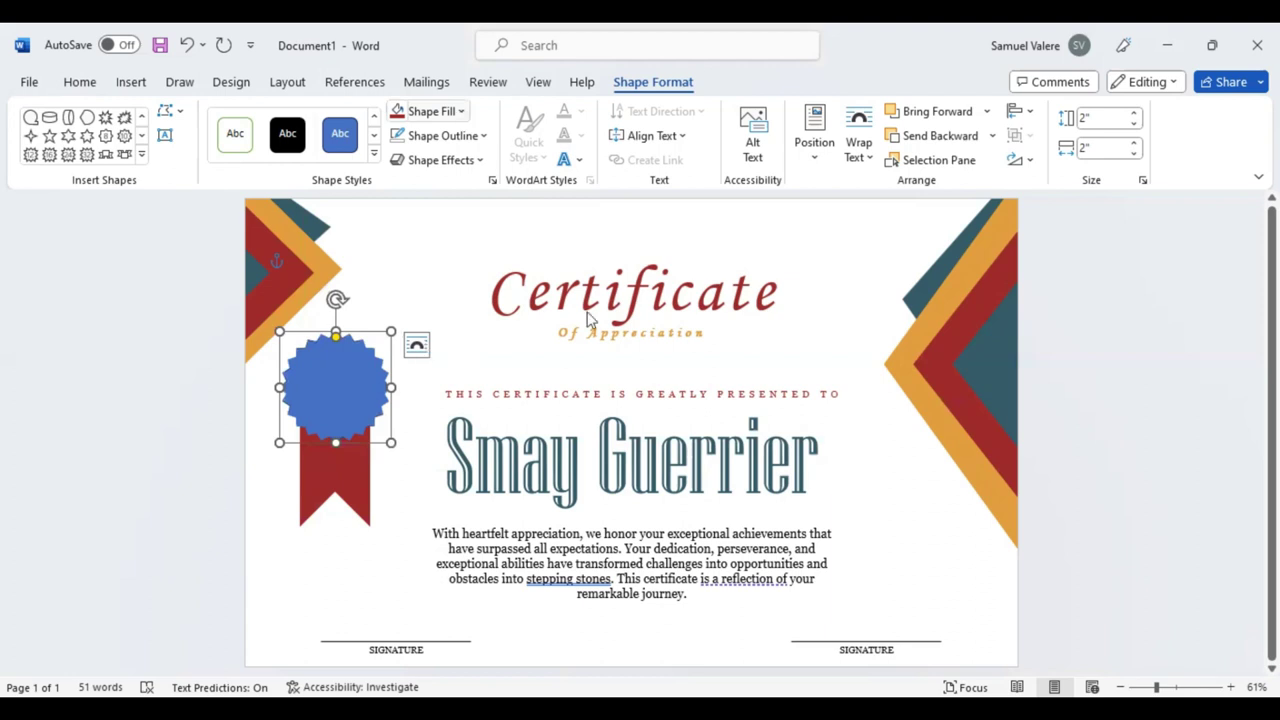
pyautogui.click(440, 160)
pyautogui.moveTo(450, 194)
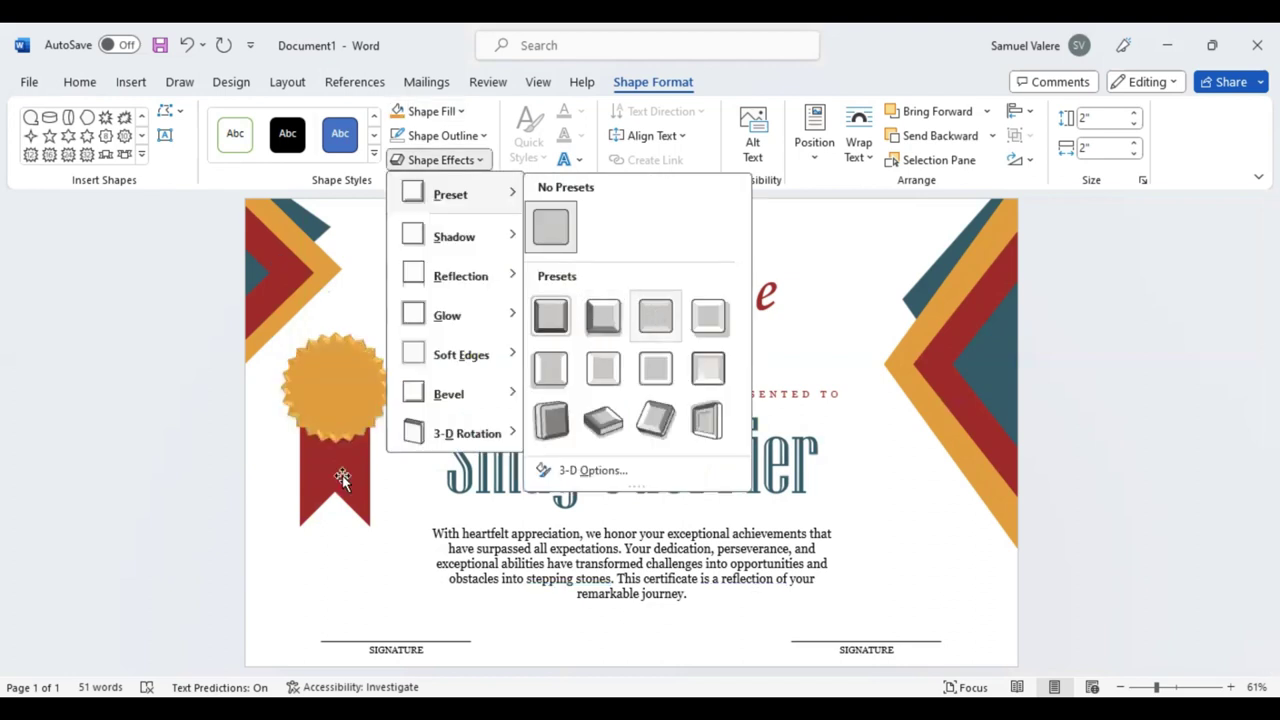
pyautogui.moveTo(331, 522); pyautogui.dragTo(334, 506)
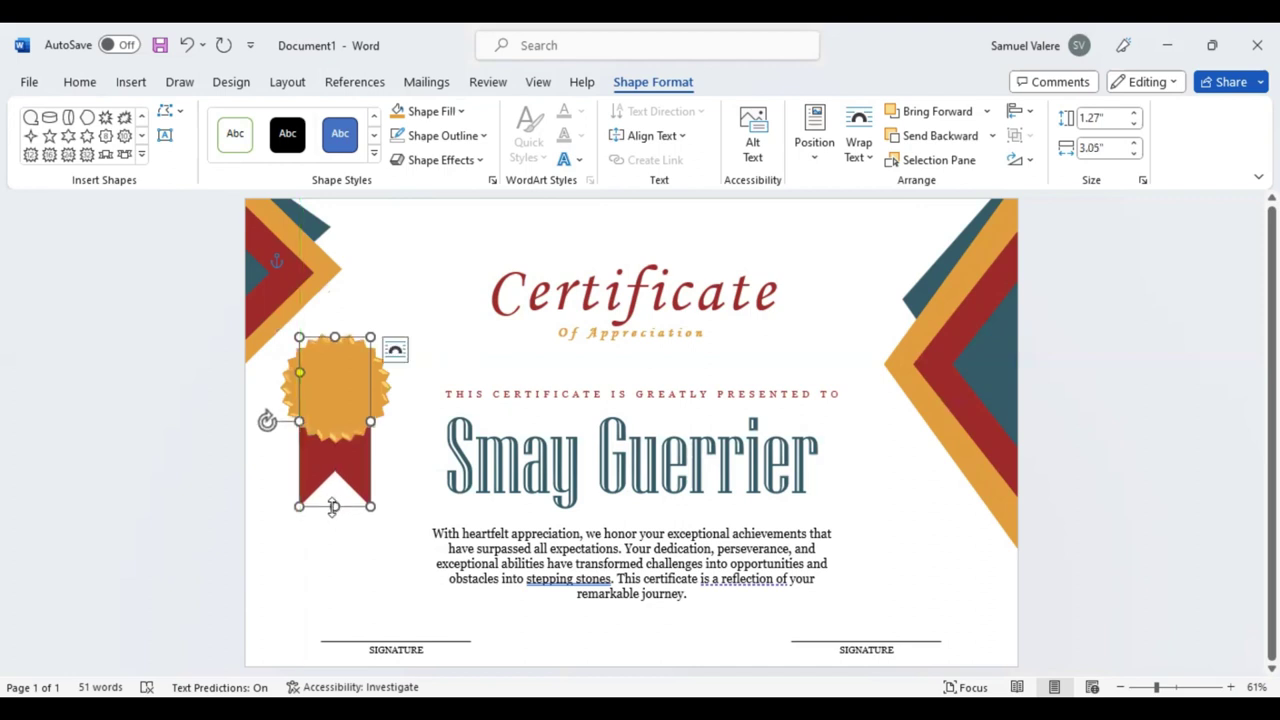
pyautogui.moveTo(334, 506); pyautogui.dragTo(334, 494)
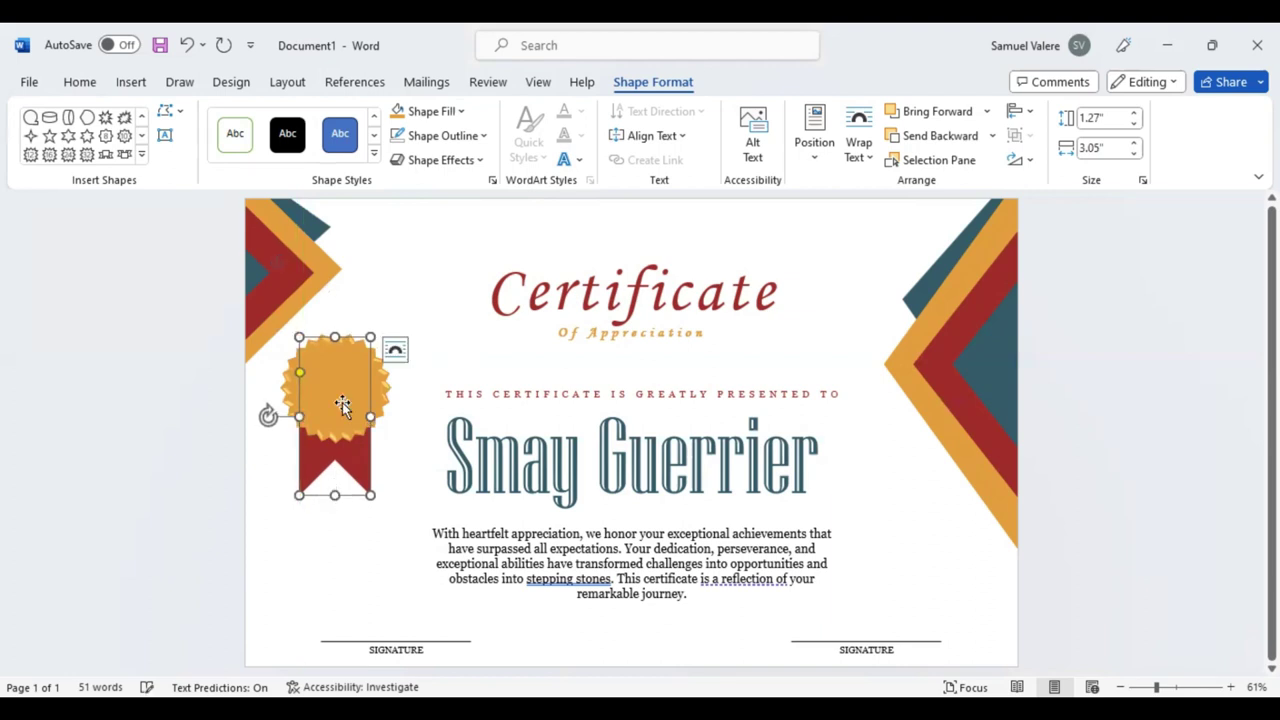
pyautogui.click(339, 397)
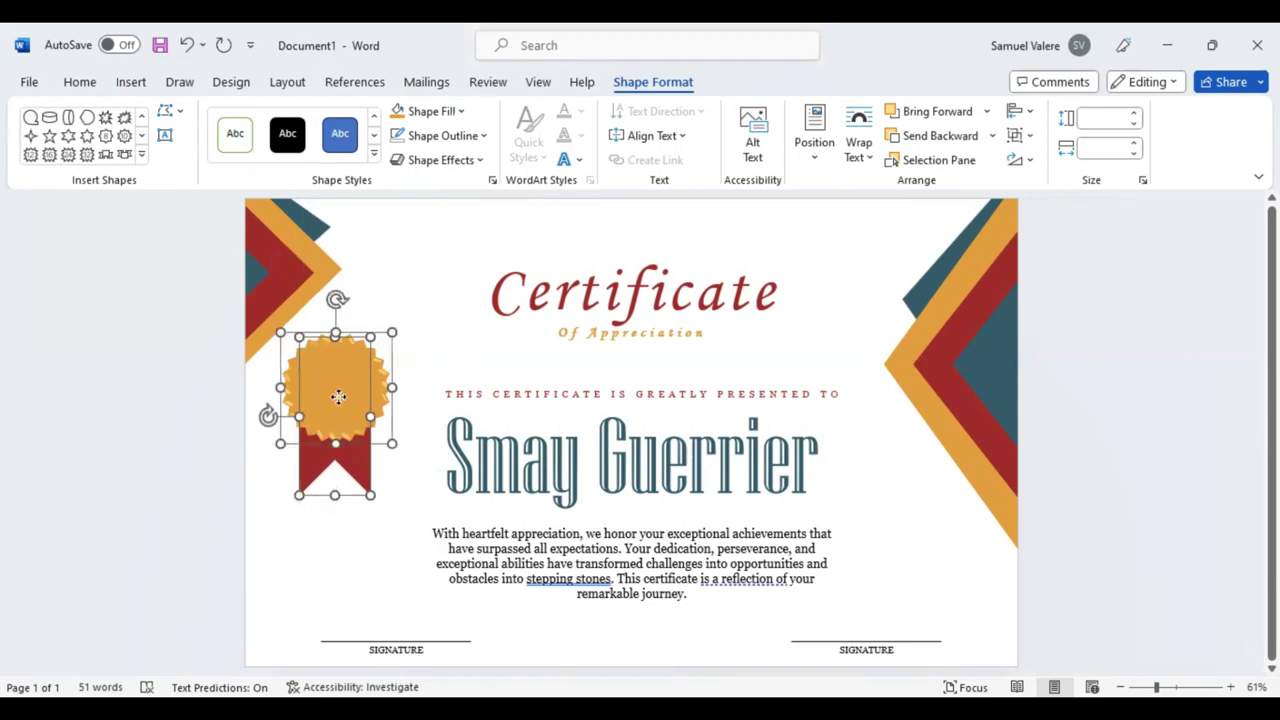